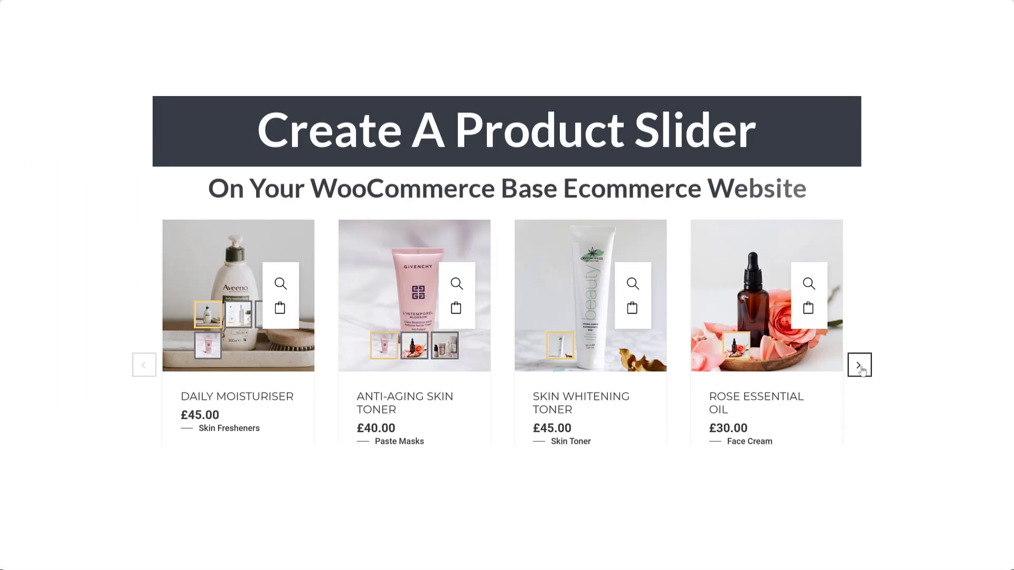
Browse through the products in the demo site's product slider under the "Add a Flavor to Being a Girl" heading
left_click(859, 365)
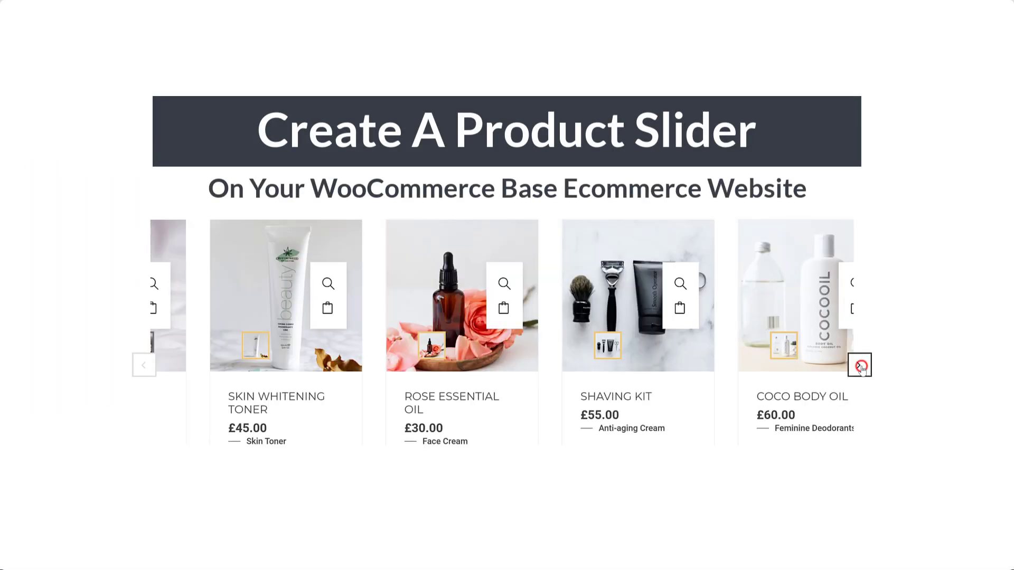
left_click(859, 365)
left_click(859, 366)
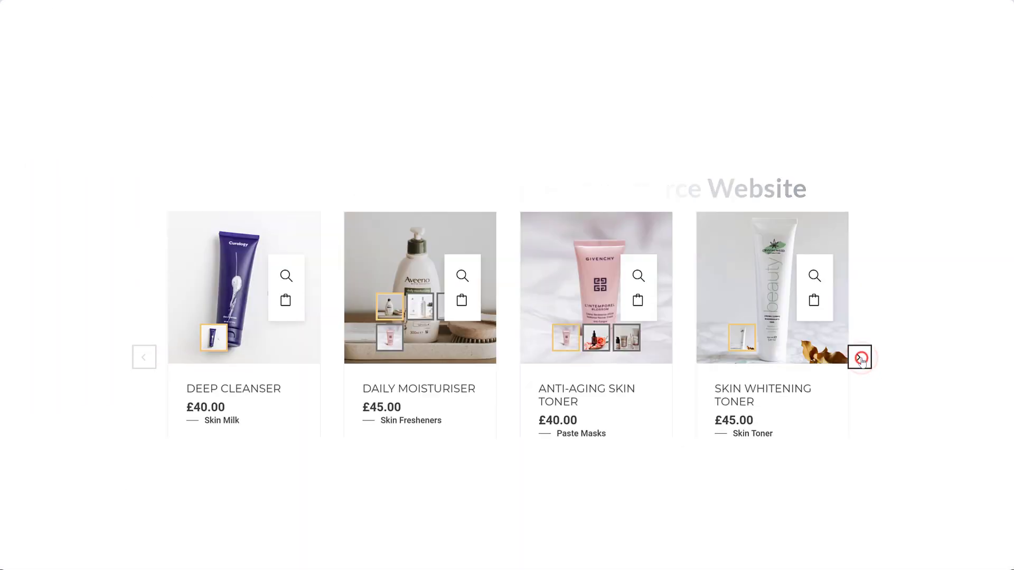
left_click(859, 365)
left_click(860, 366)
left_click(859, 224)
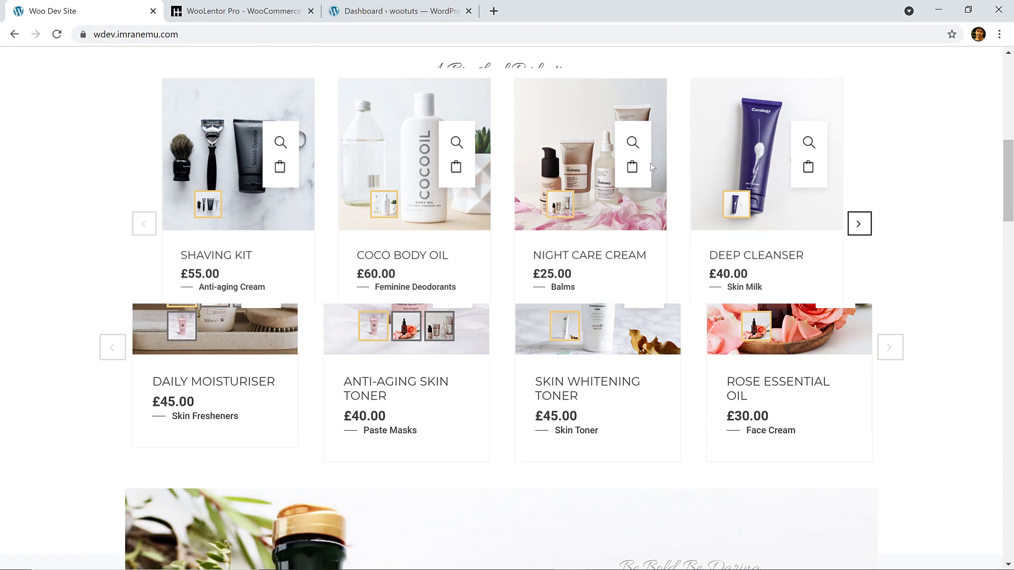
left_click(890, 347)
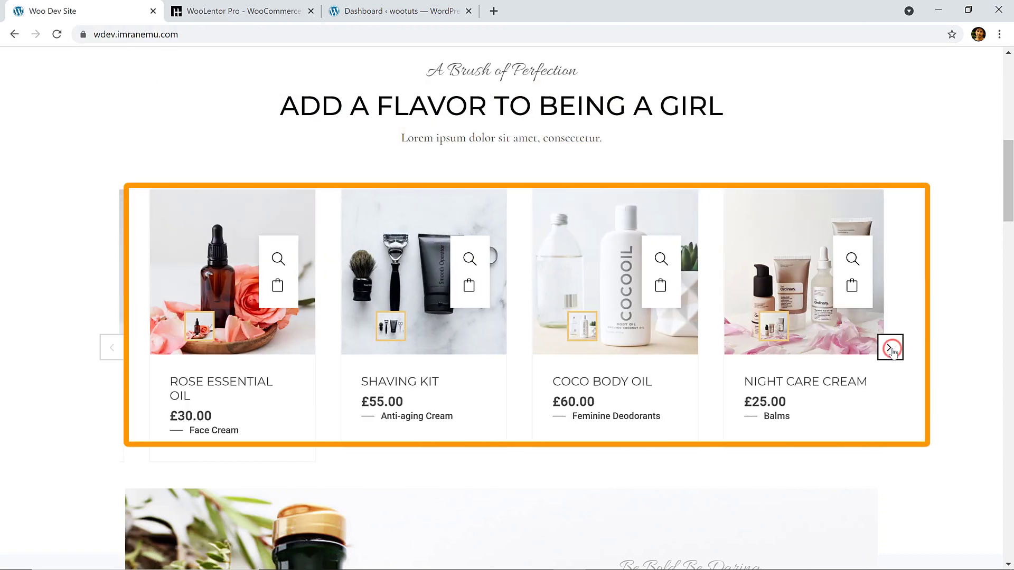
left_click(892, 350)
left_click(891, 349)
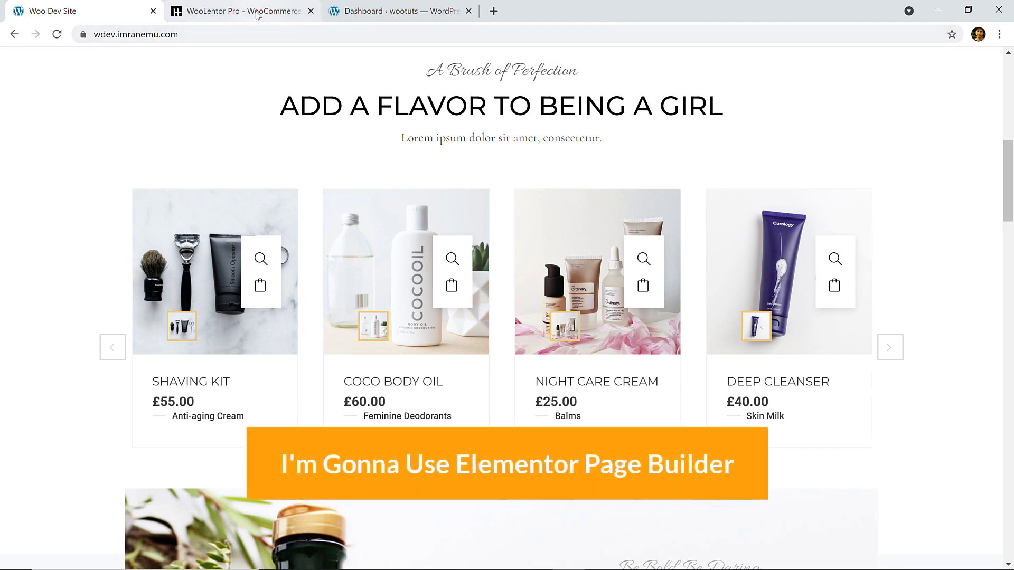
Switch to the WooLentor Pro page on HasThemes, dismiss the purchase notification and download the free plugin version
left_click(255, 11)
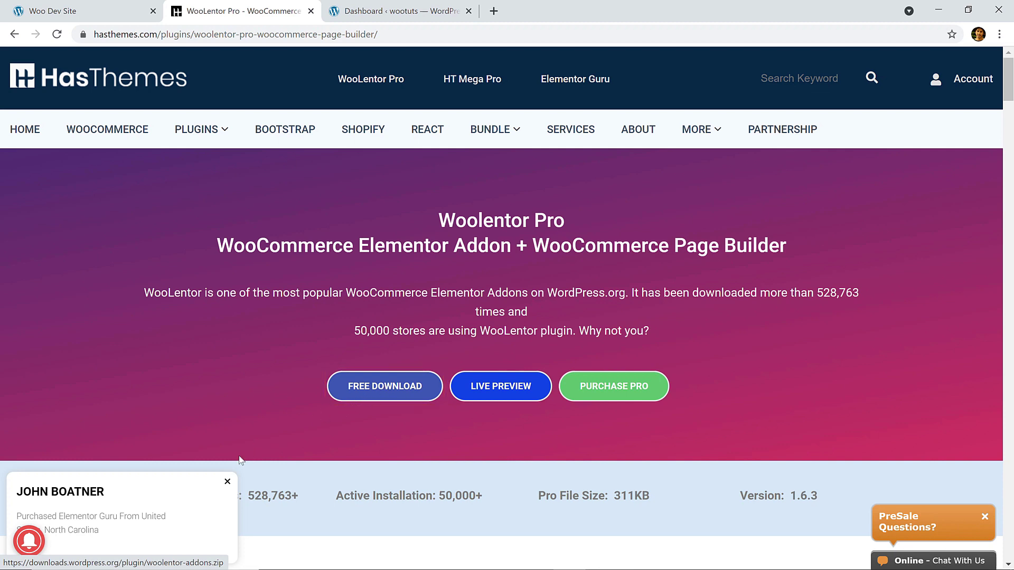
left_click(227, 481)
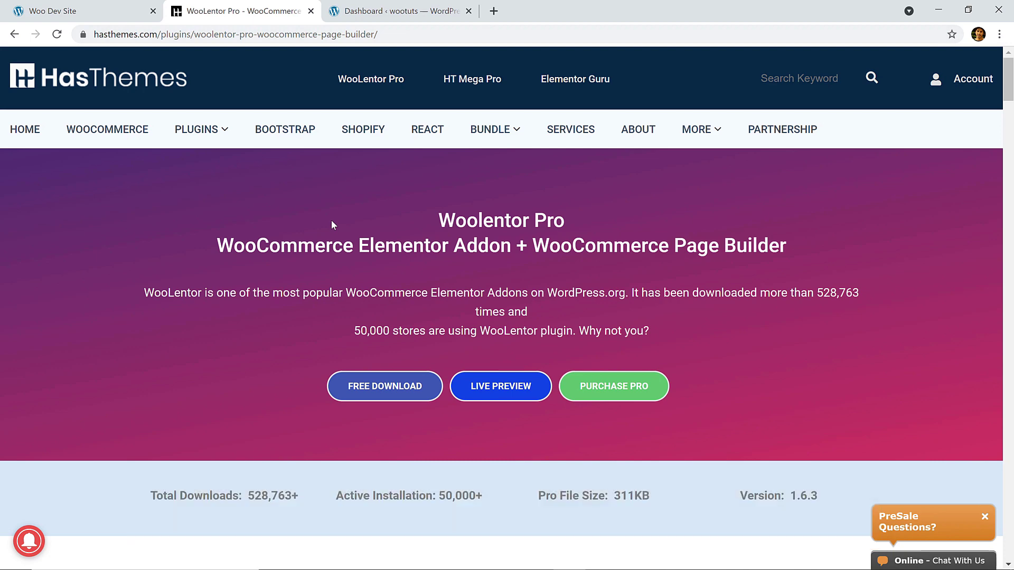
scroll(399, 381, "down", 1)
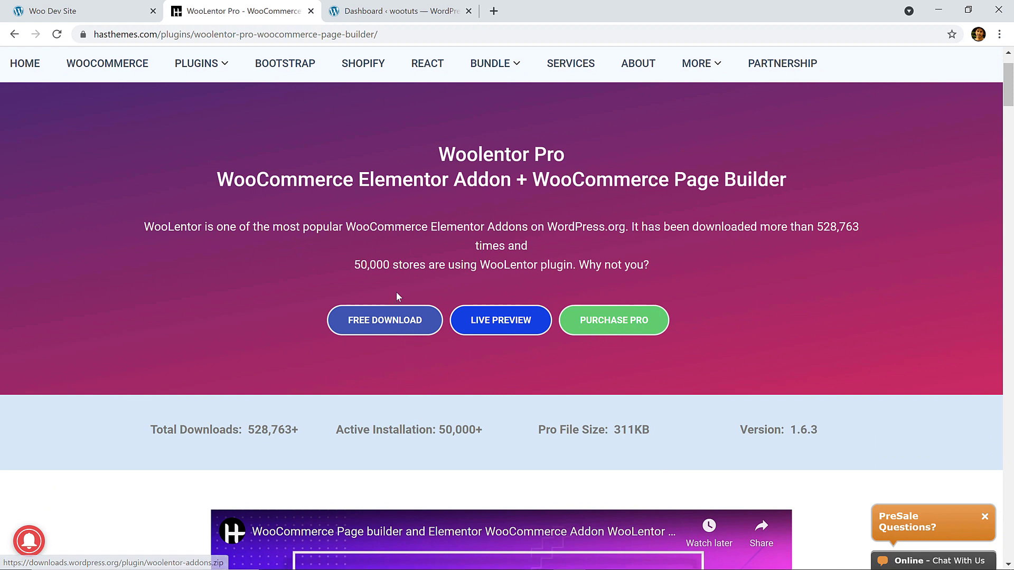
left_click(393, 350)
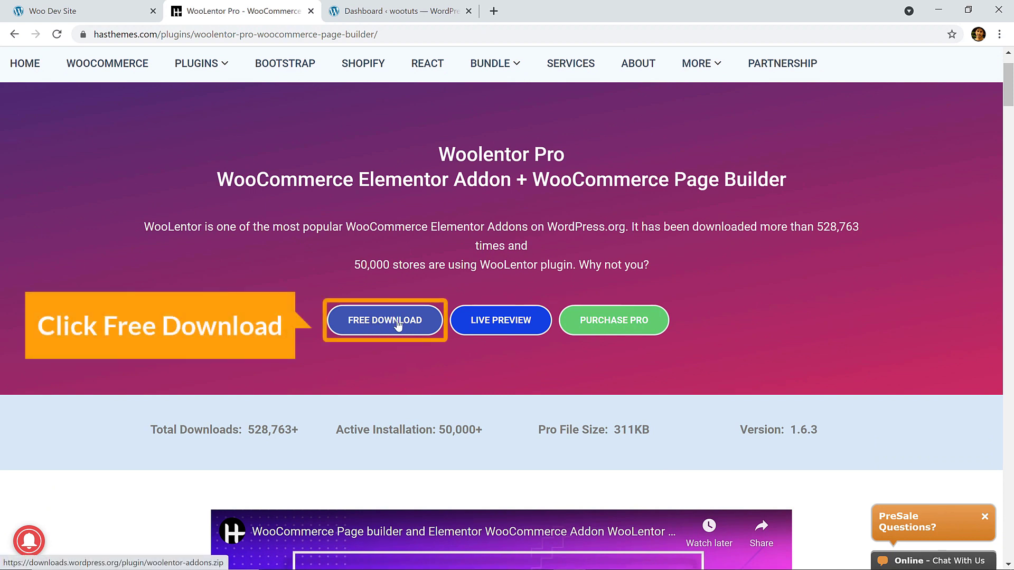
left_click(398, 324)
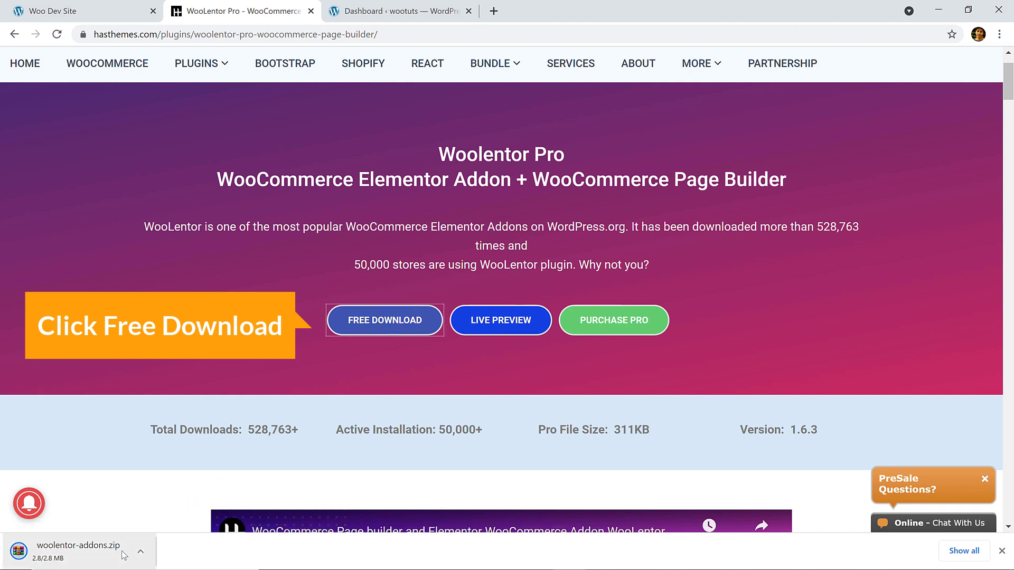
left_click(198, 364)
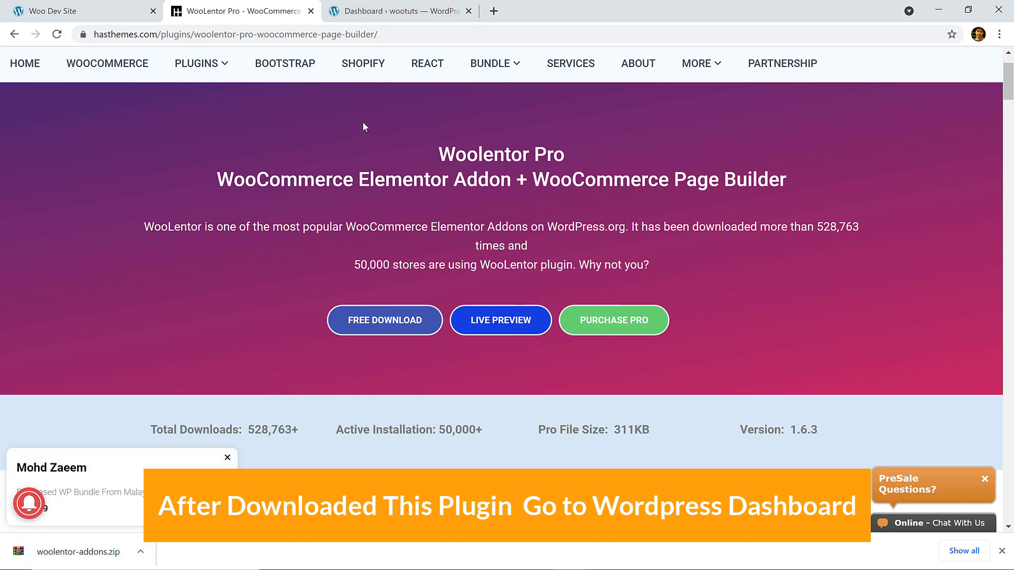
Switch to the wootuts WordPress dashboard and open the page for adding new plugins
left_click(371, 12)
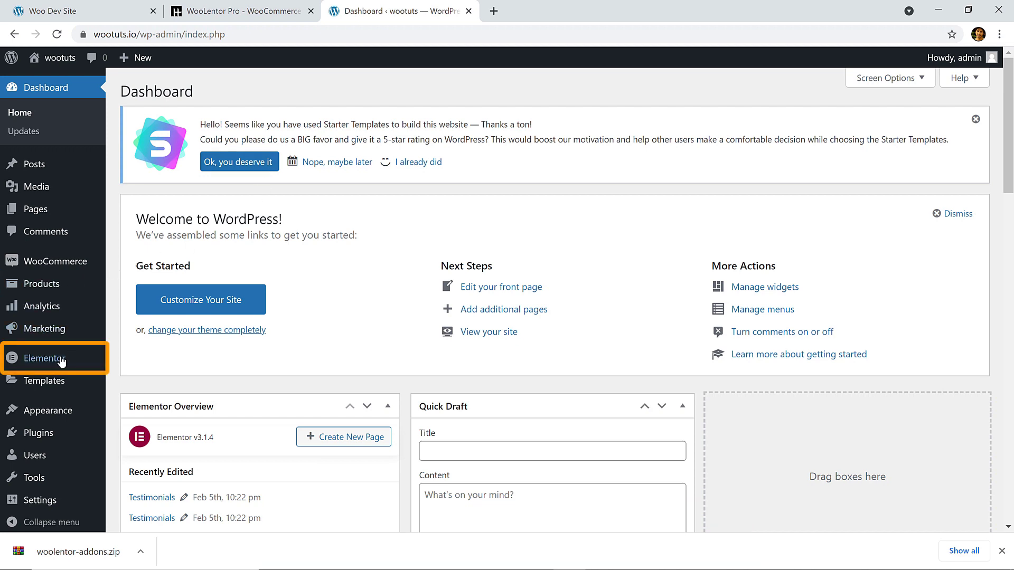
mouse_move(59, 363)
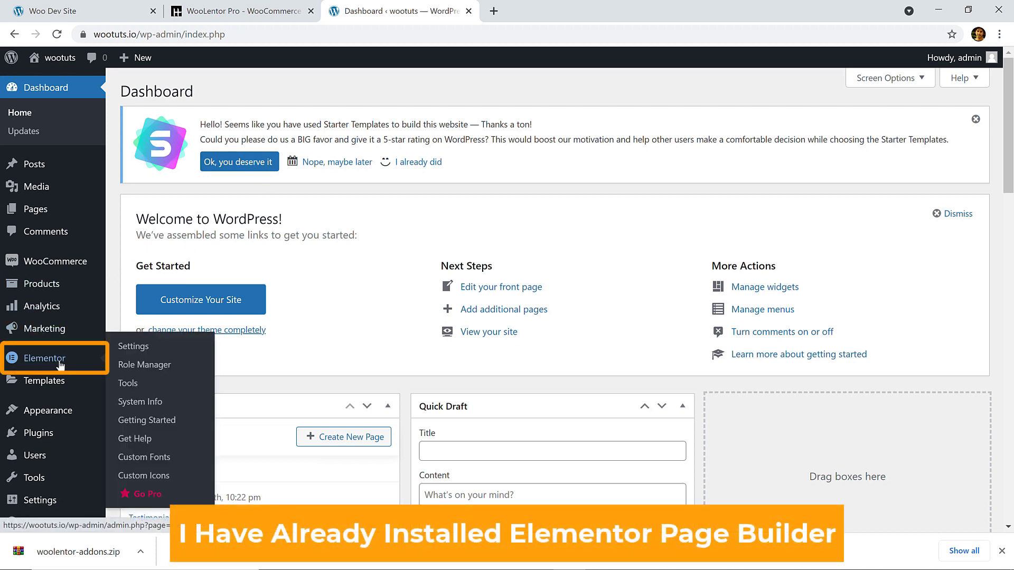
mouse_move(57, 267)
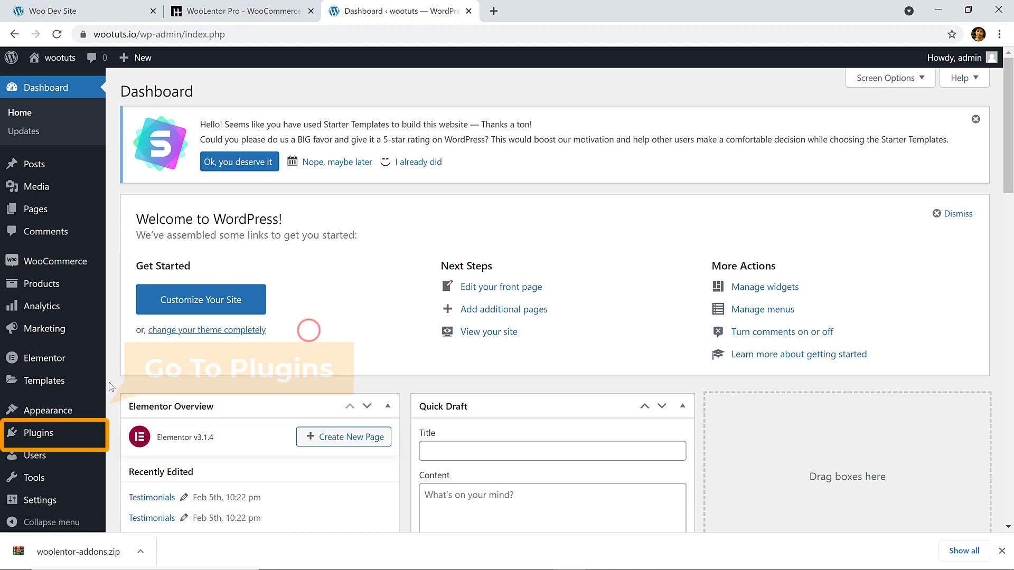
mouse_move(51, 438)
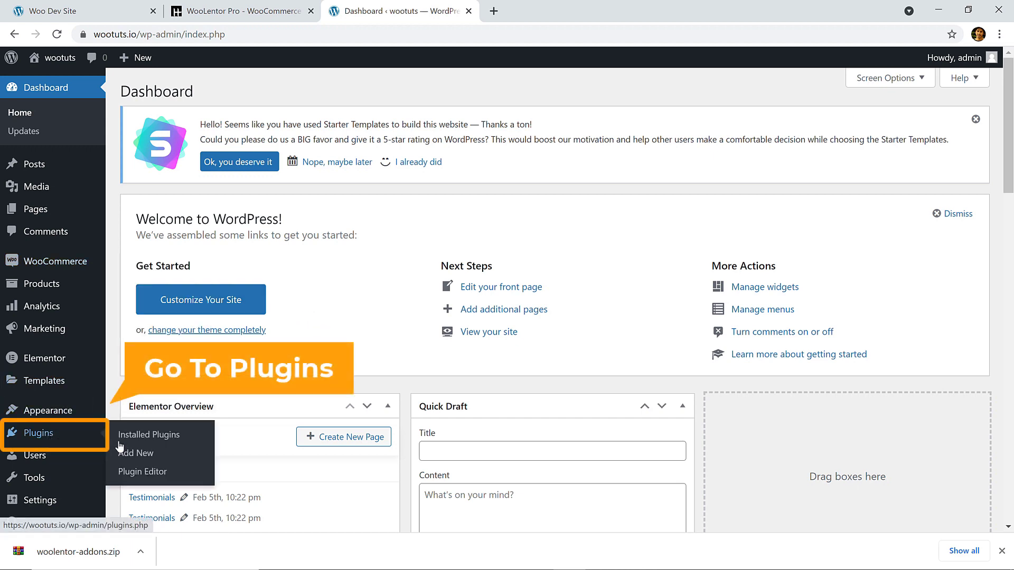
left_click(148, 456)
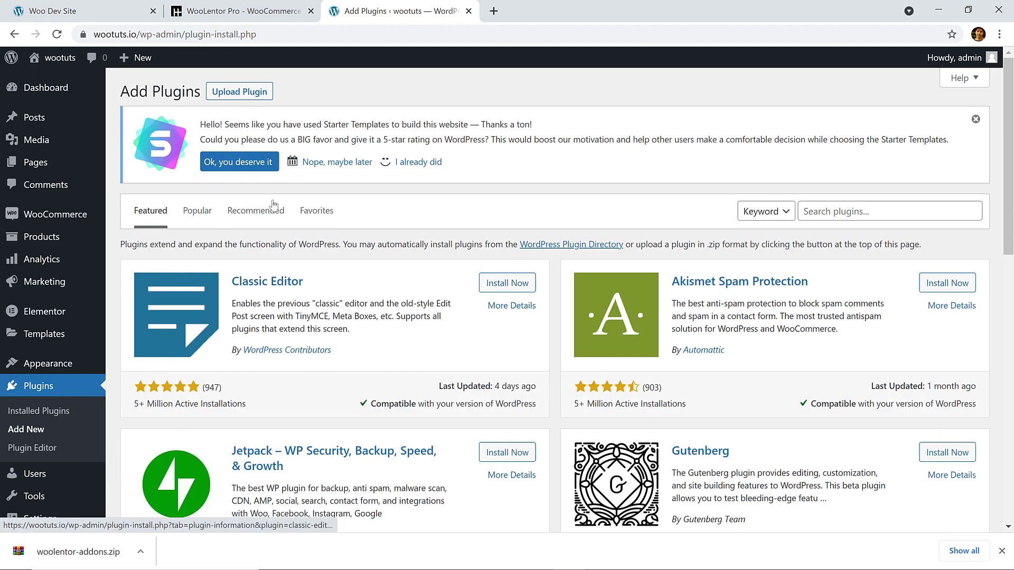
Upload woolentor-addons.zip from the Downloads folder as a plugin, install it and activate it
left_click(245, 95)
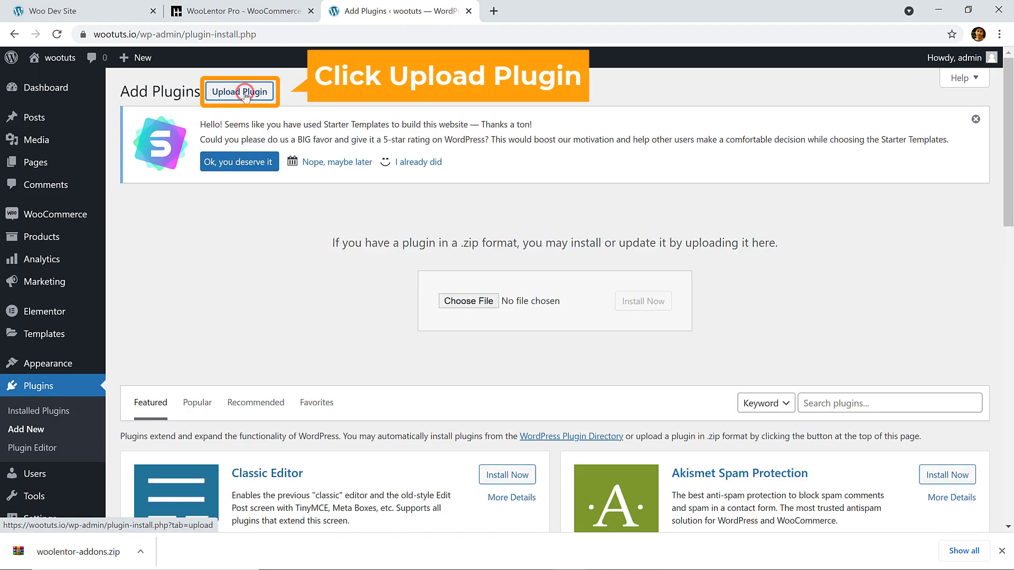
left_click(478, 308)
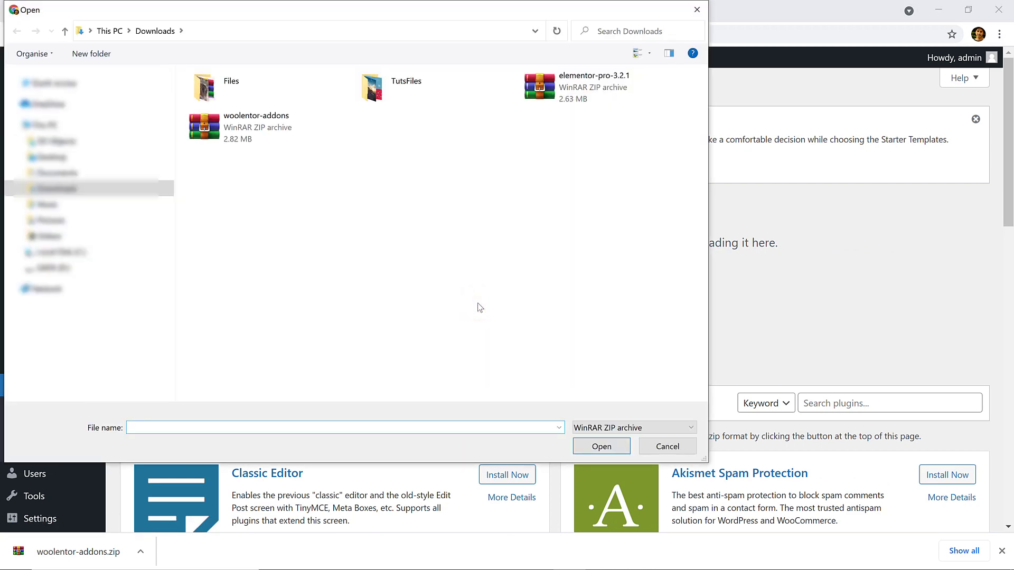
left_click(247, 130)
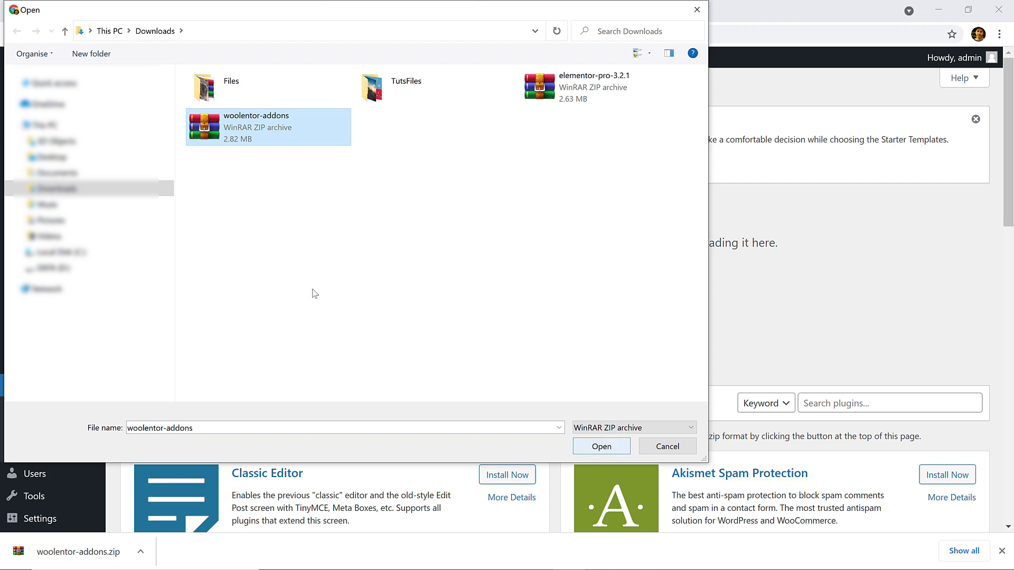
left_click(601, 447)
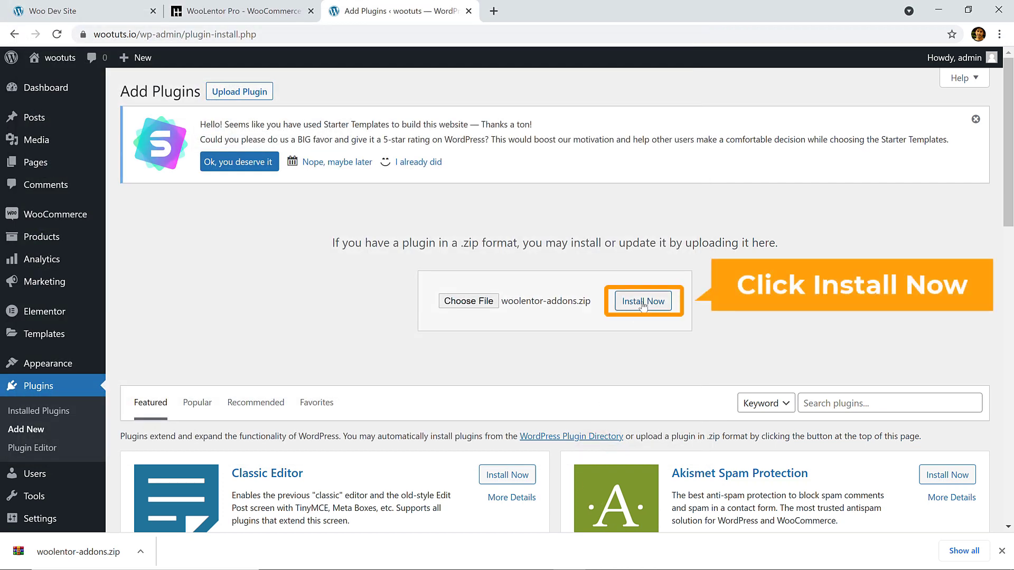
left_click(645, 305)
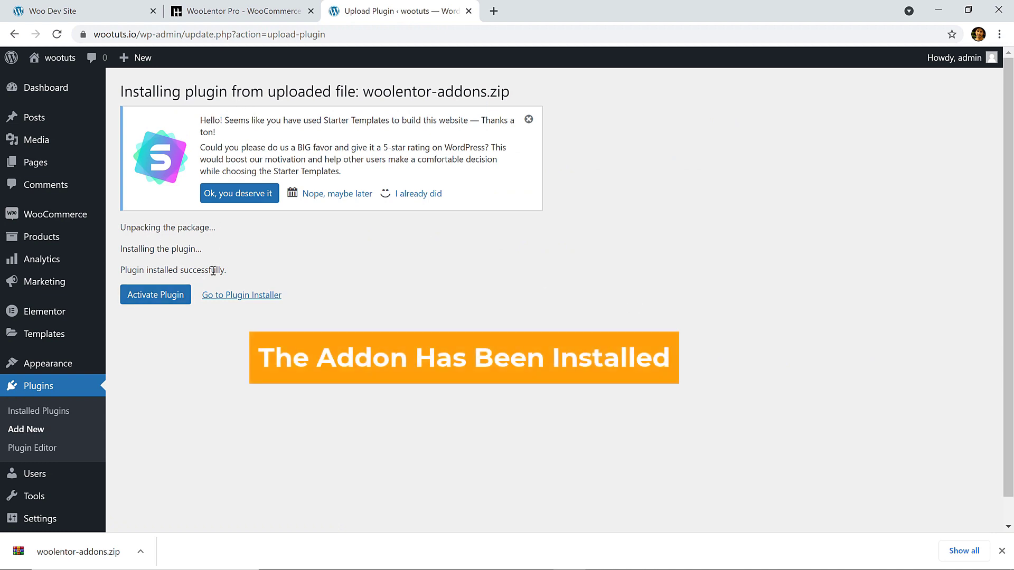
left_click(155, 295)
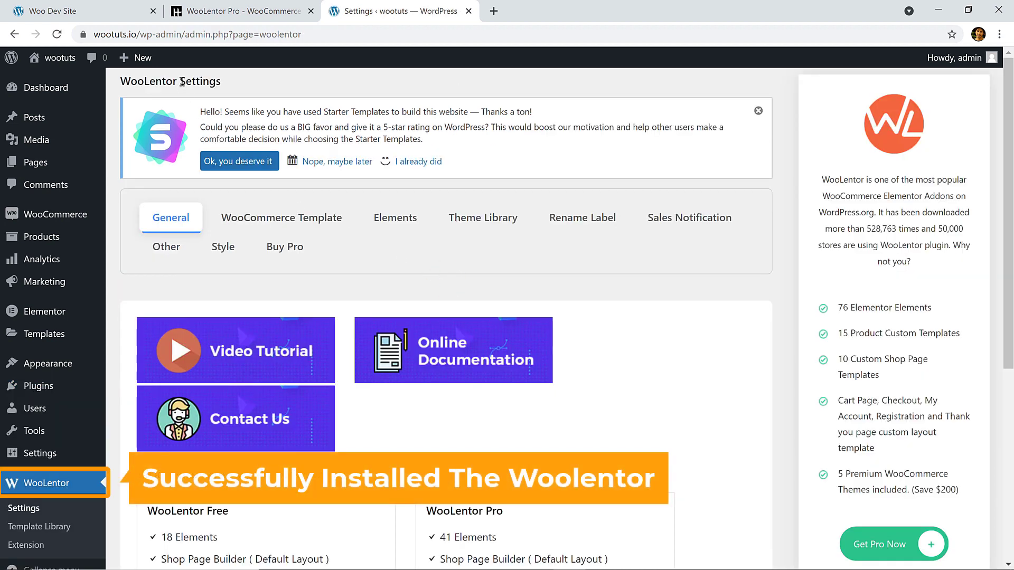
Examine the WooLentor settings page, including its General section and the comparison of the Free and Pro versions
triple_click(221, 85)
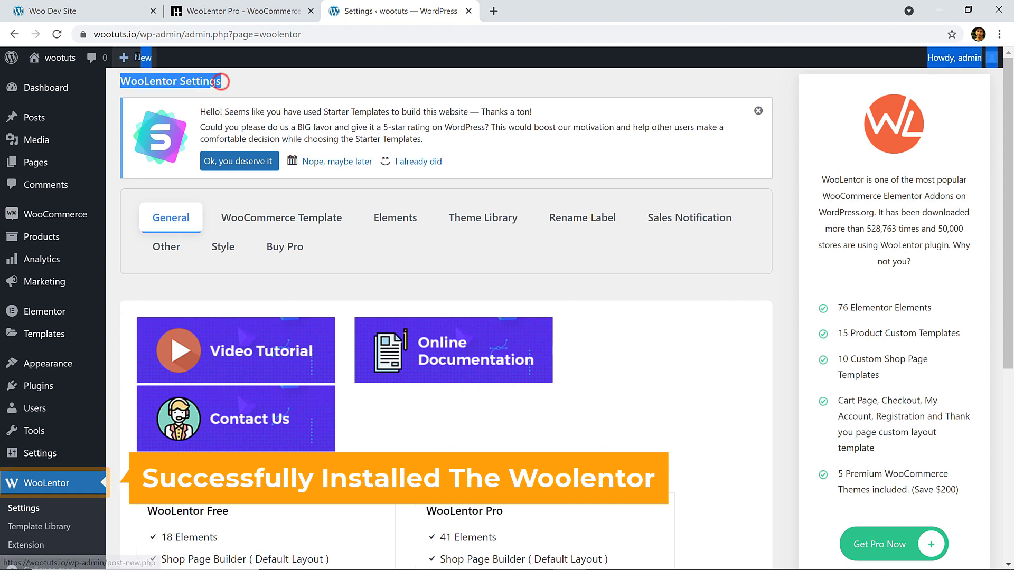
left_click(269, 88)
left_click_drag(236, 83, 119, 82)
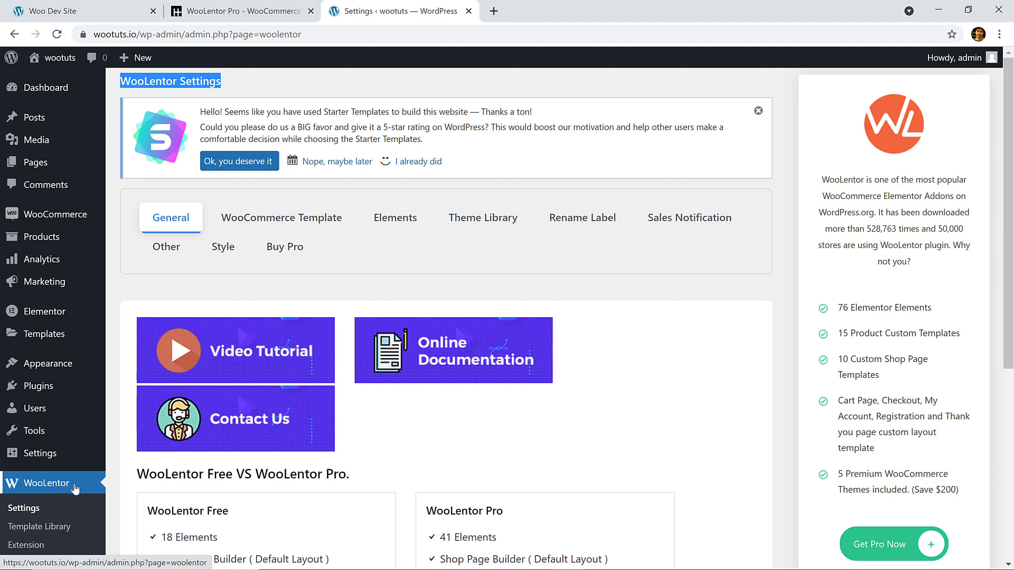
scroll(48, 454, "down", 4)
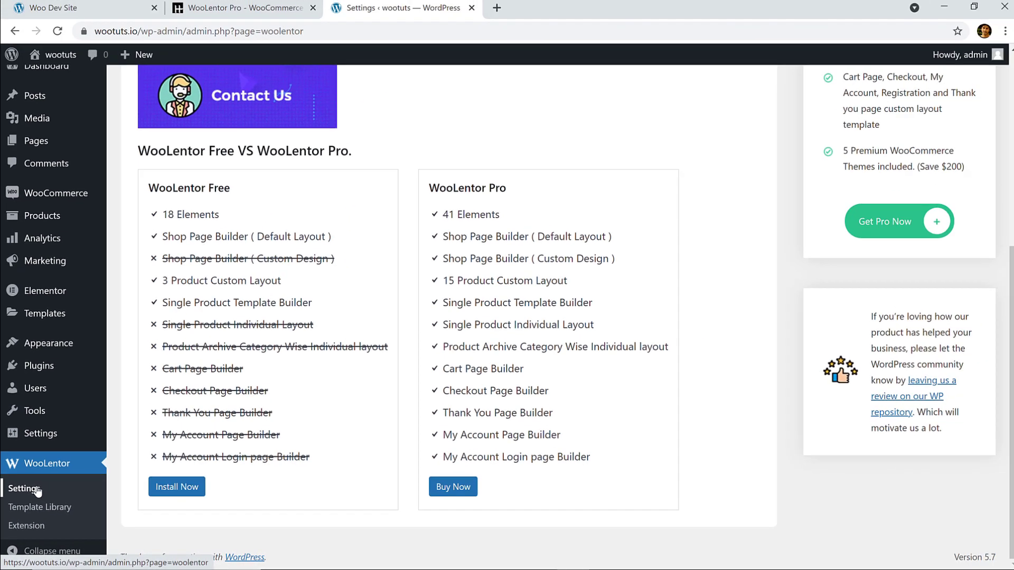
left_click(32, 465)
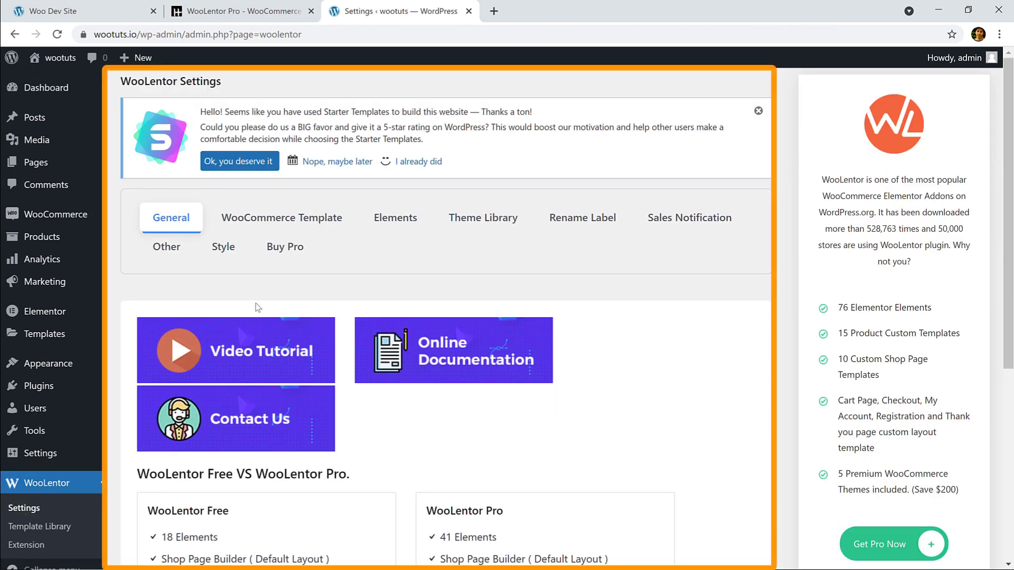
scroll(402, 337, "down", 4)
scroll(404, 338, "up", 4)
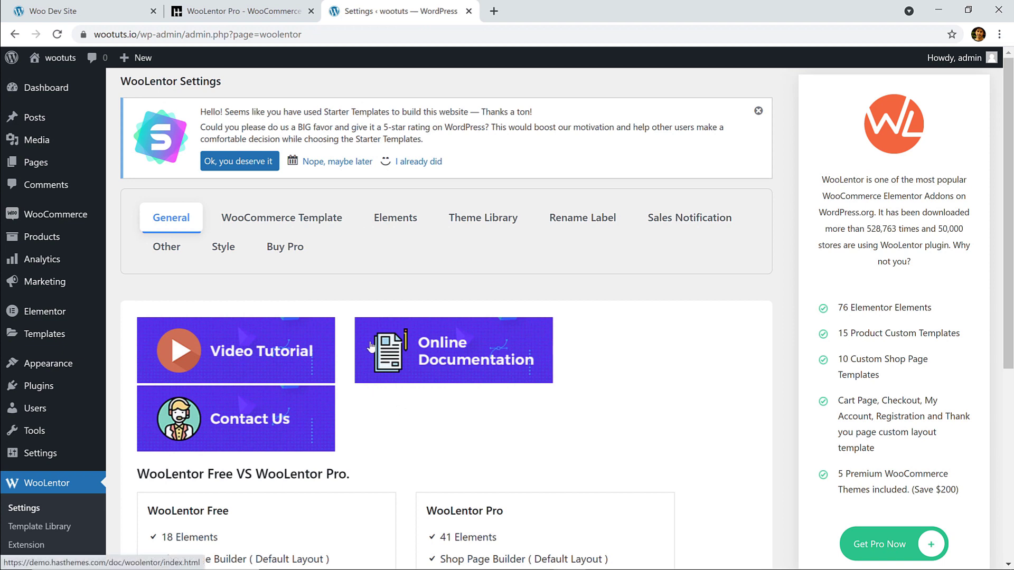
Open the list of all the site's pages in a new browser tab and switch to it
mouse_move(36, 167)
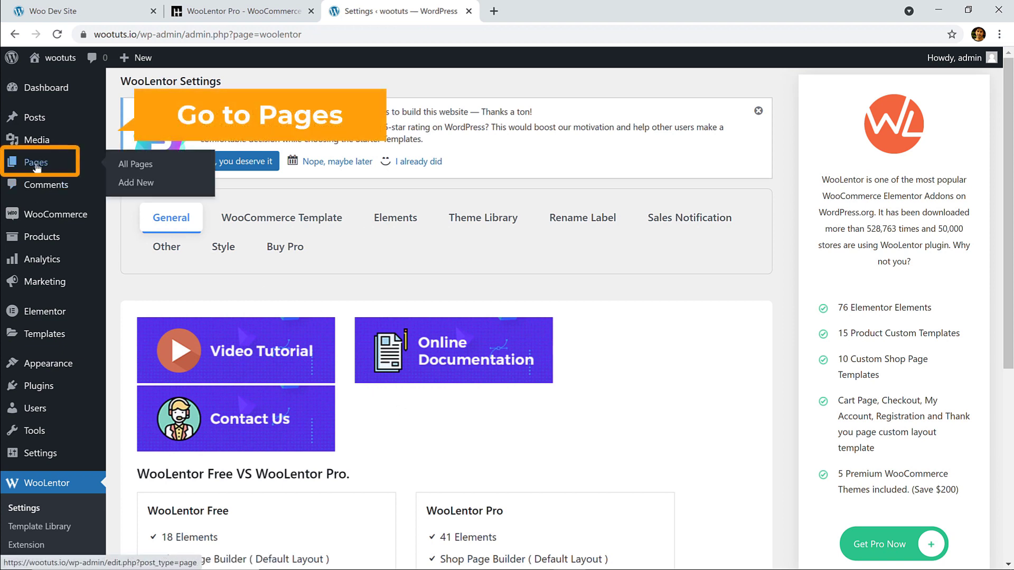
right_click(158, 167)
left_click(161, 170)
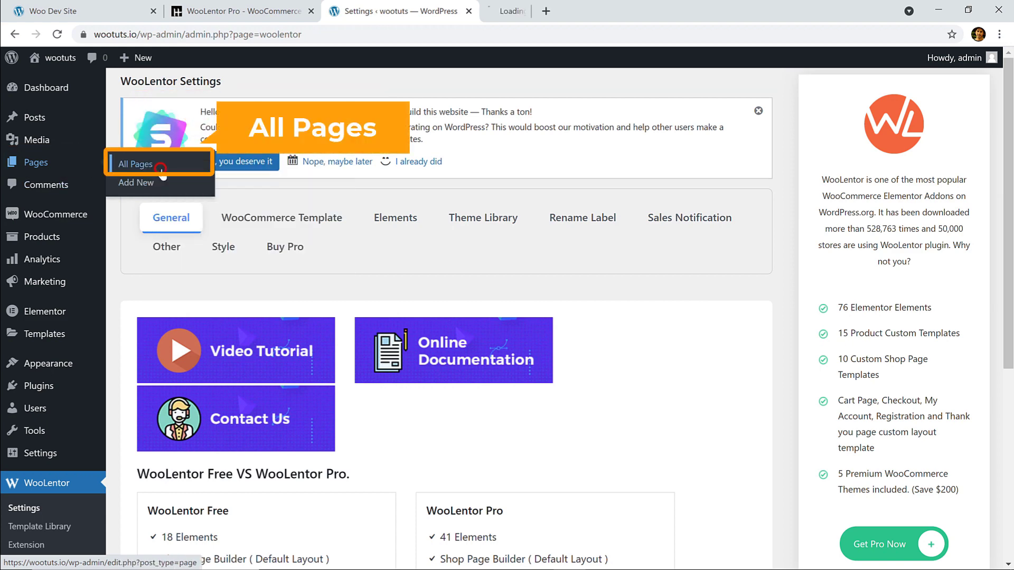
left_click(530, 11)
View the Home page marked as Front Page in a new tab and show its "Add a Flavor to Being a Girl" section
scroll(441, 185, "down", 8)
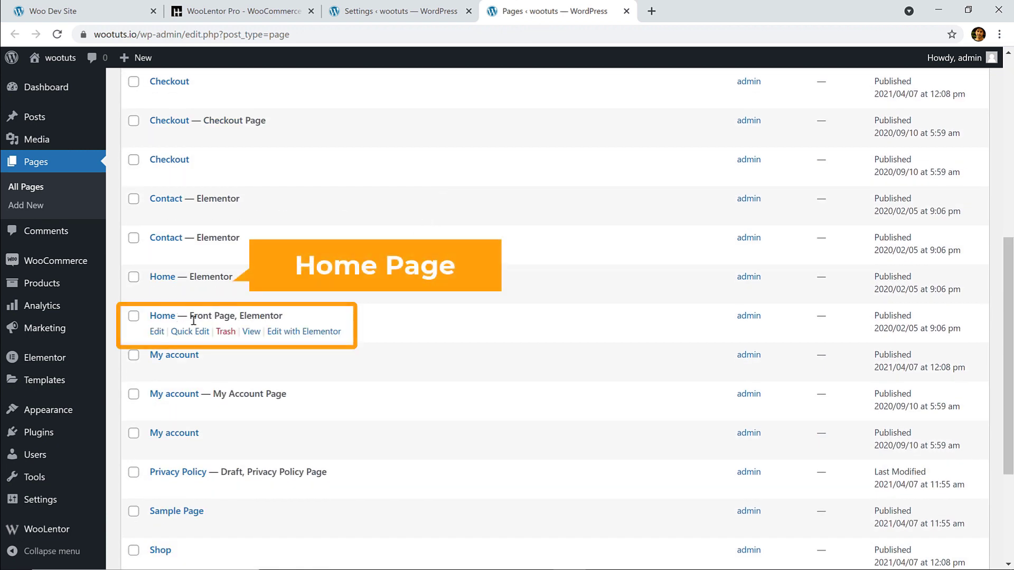
right_click(260, 333)
left_click(285, 344)
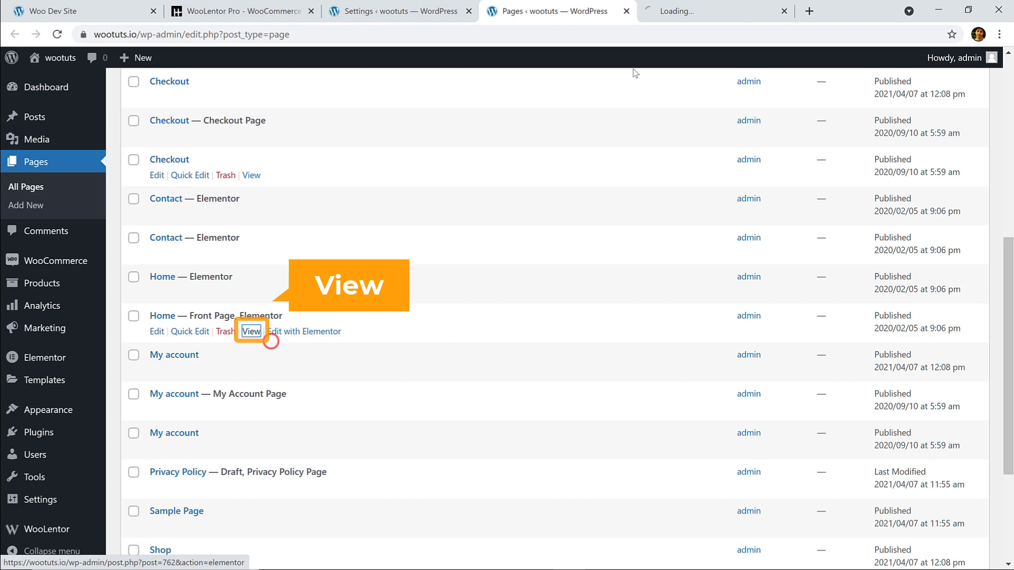
left_click(679, 8)
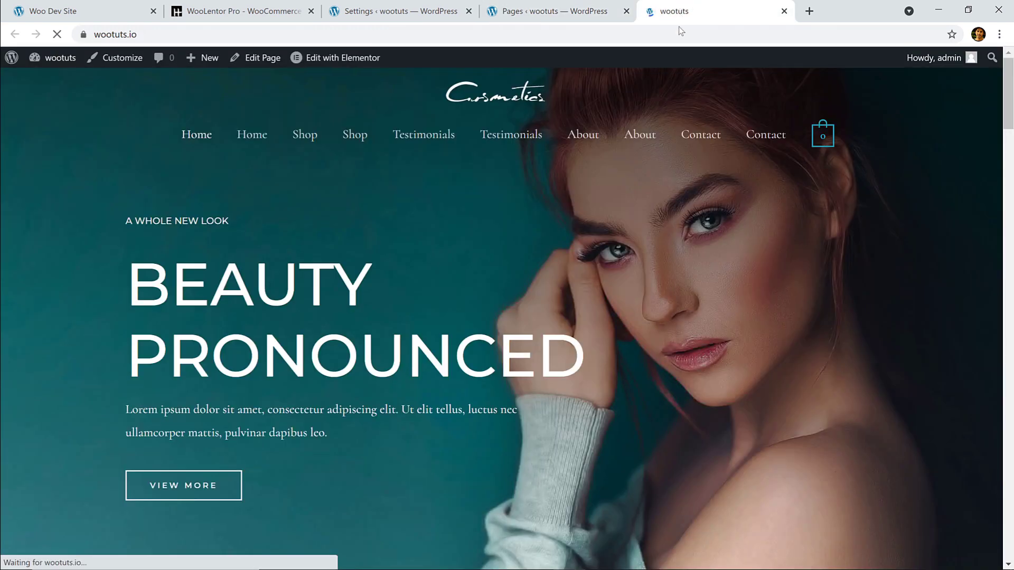
scroll(536, 194, "down", 6)
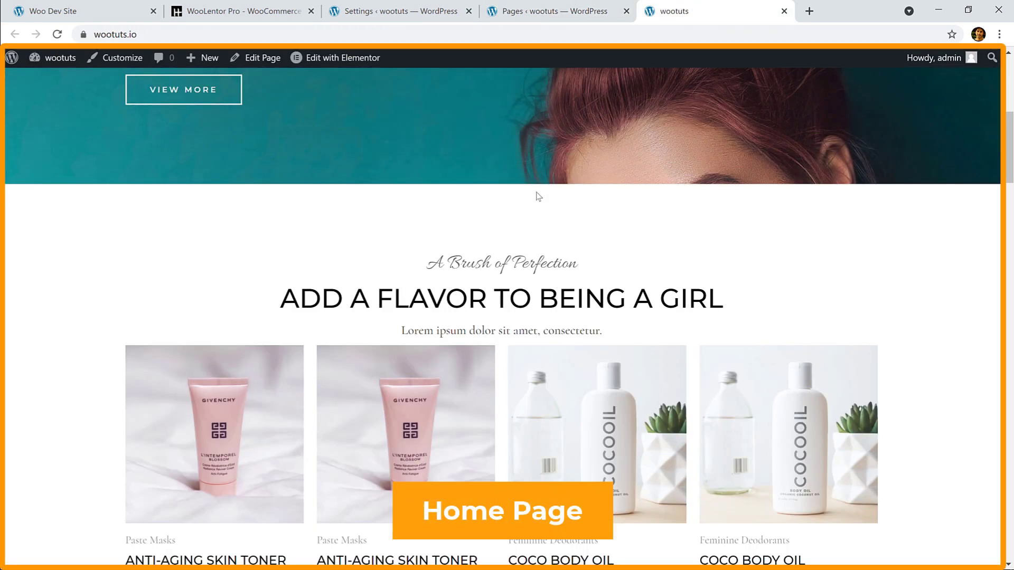
scroll(538, 195, "up", 1)
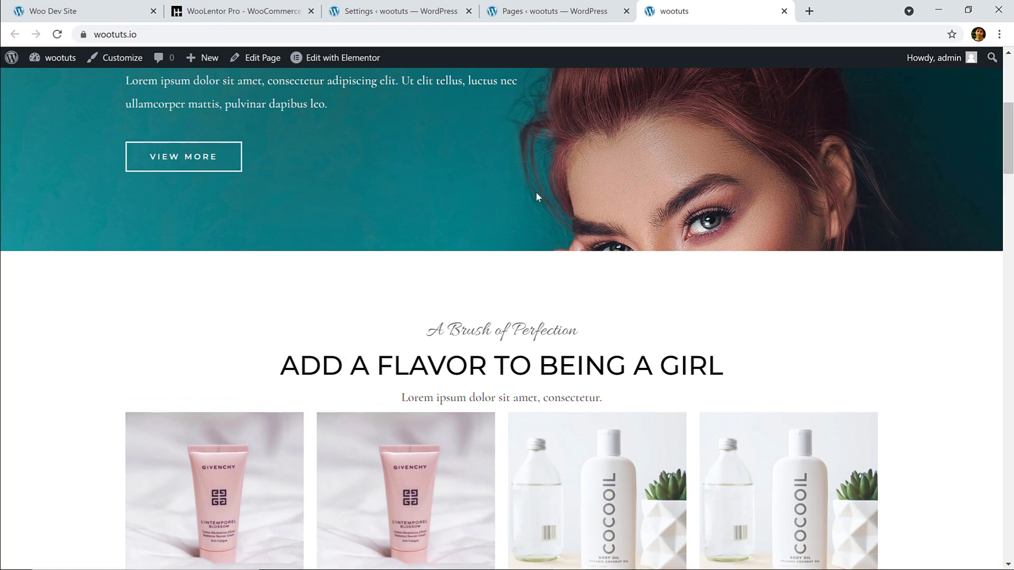
scroll(535, 191, "up", 1)
scroll(537, 201, "down", 1)
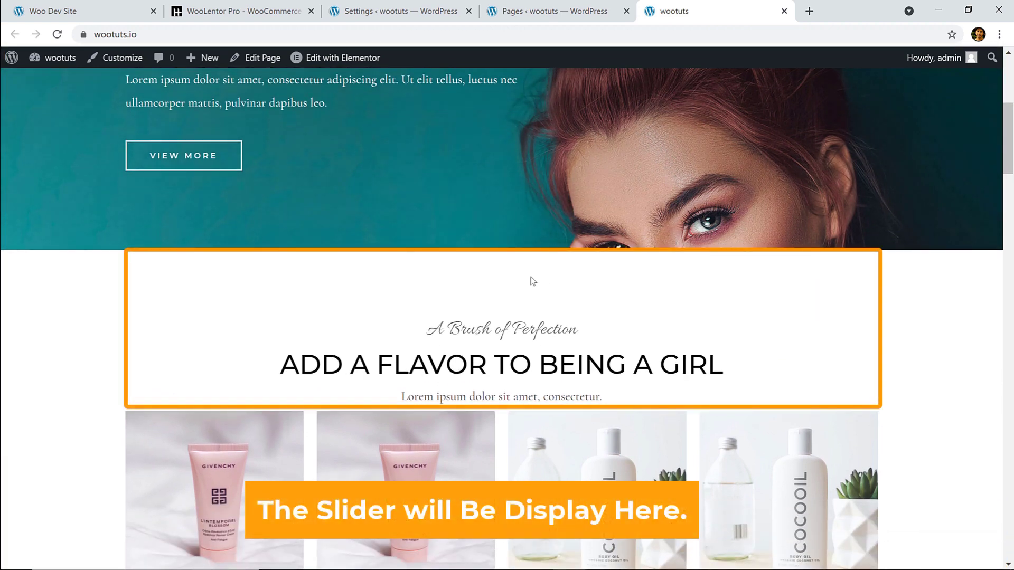
Open the front-page Home entry from the pages list for editing in a new tab and switch to it
mouse_move(329, 62)
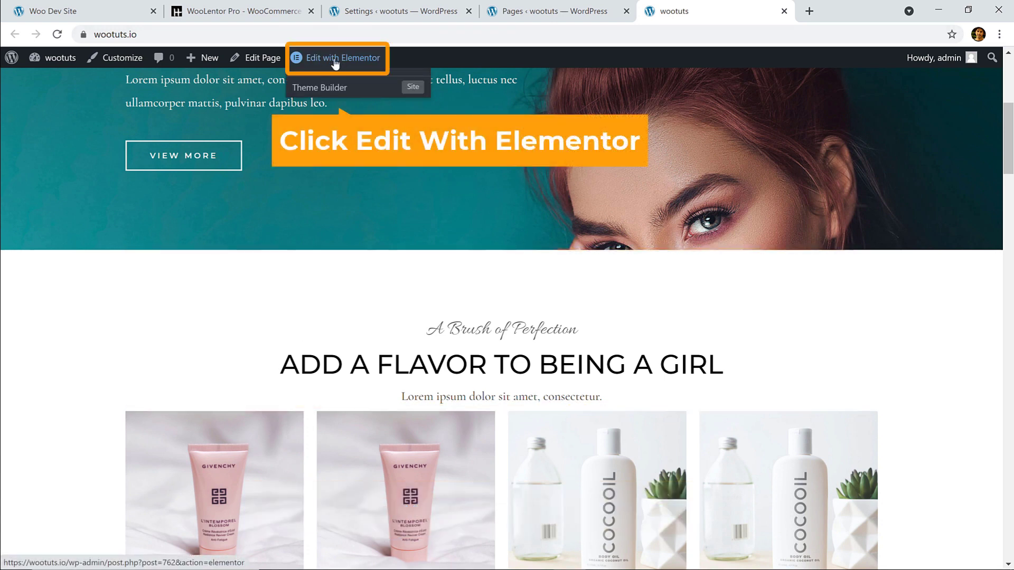
left_click(517, 14)
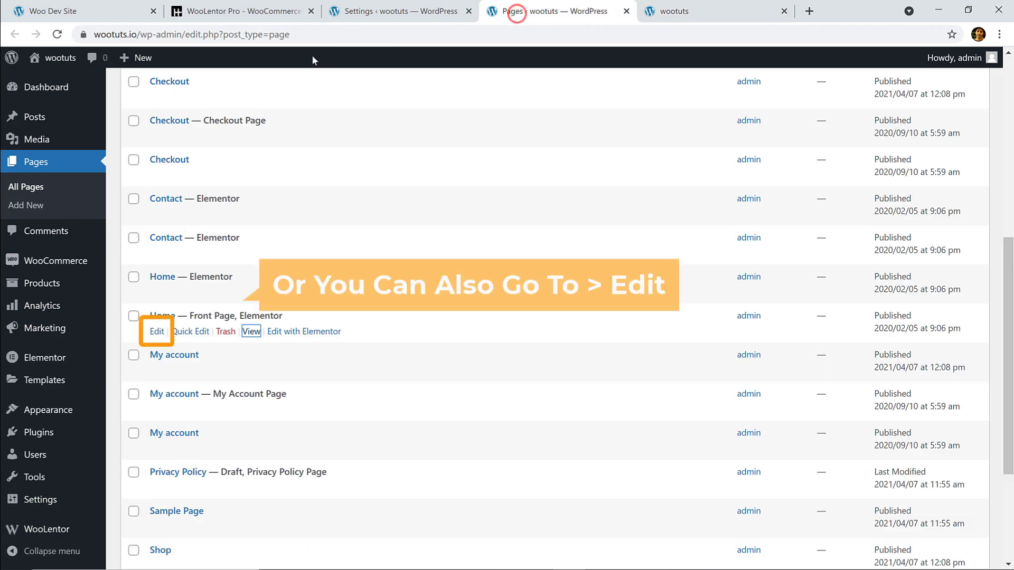
right_click(156, 331)
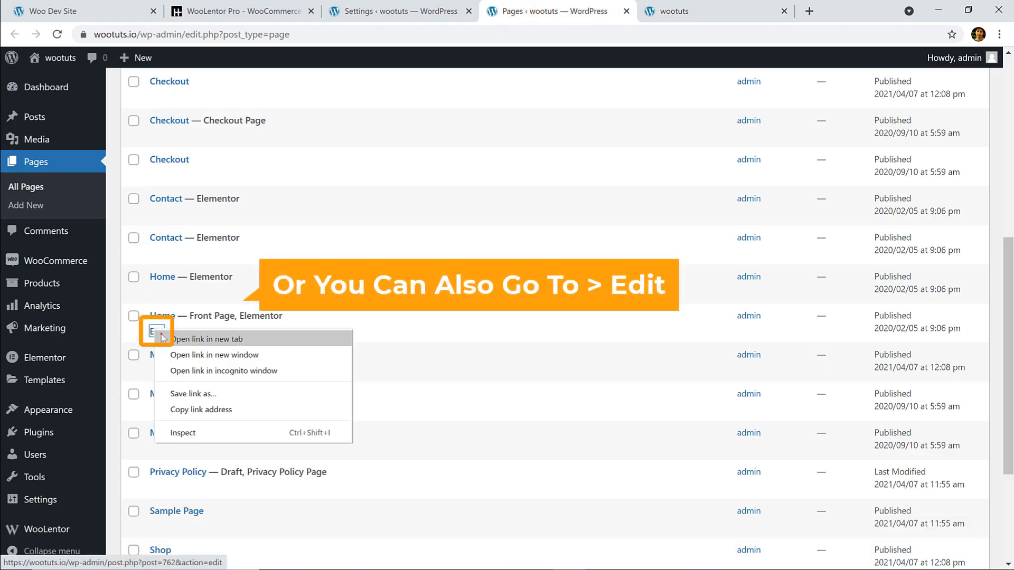
left_click(190, 339)
left_click(755, 11)
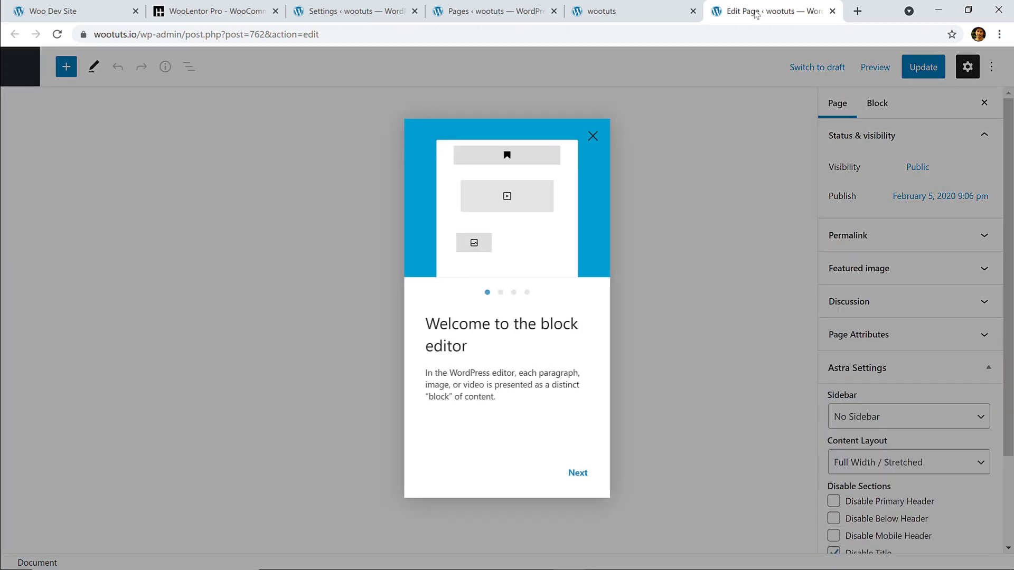
Turn off the block editor's fullscreen mode and open the Home page for editing with Elementor
left_click(995, 68)
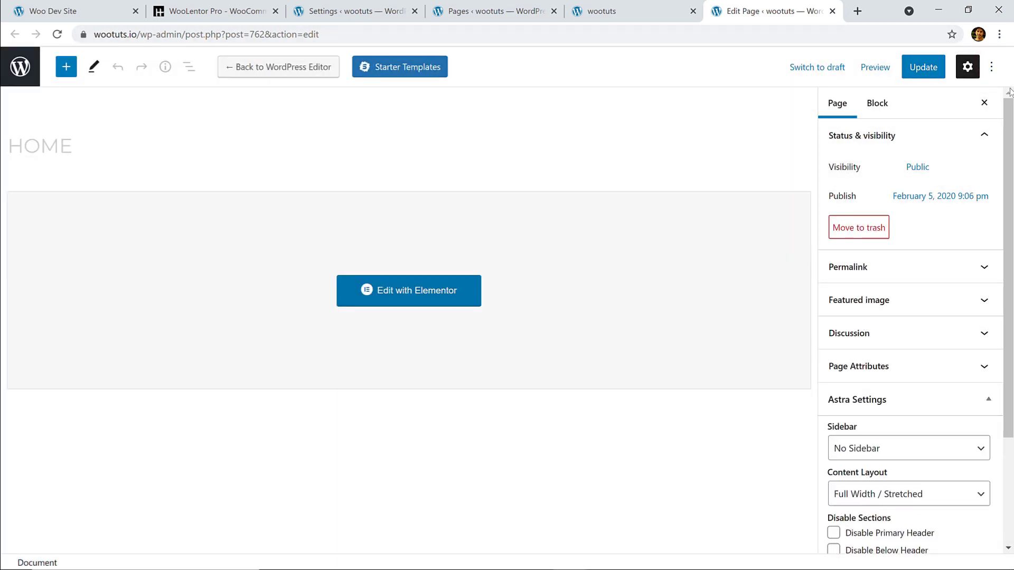
left_click(990, 69)
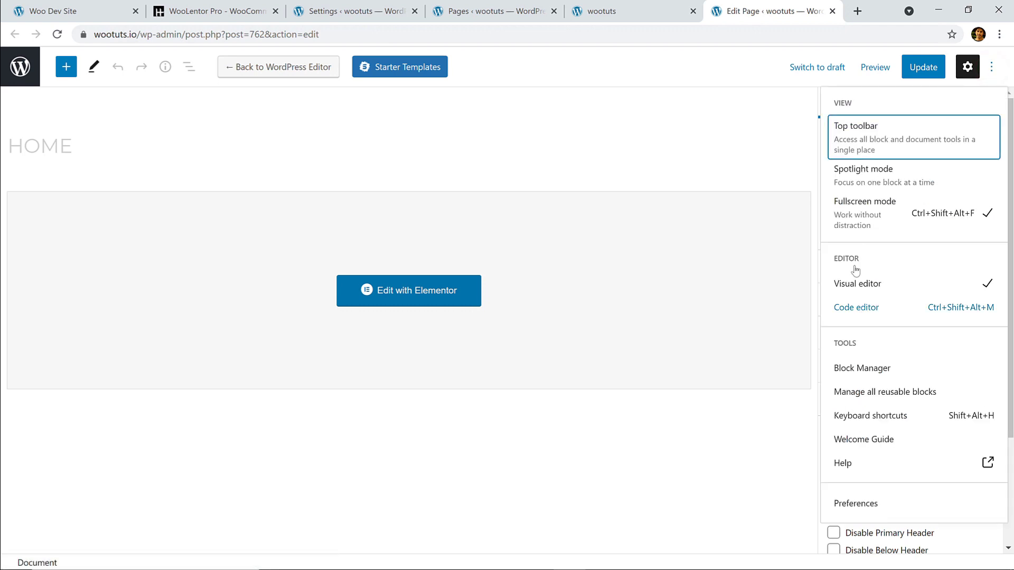
left_click(849, 207)
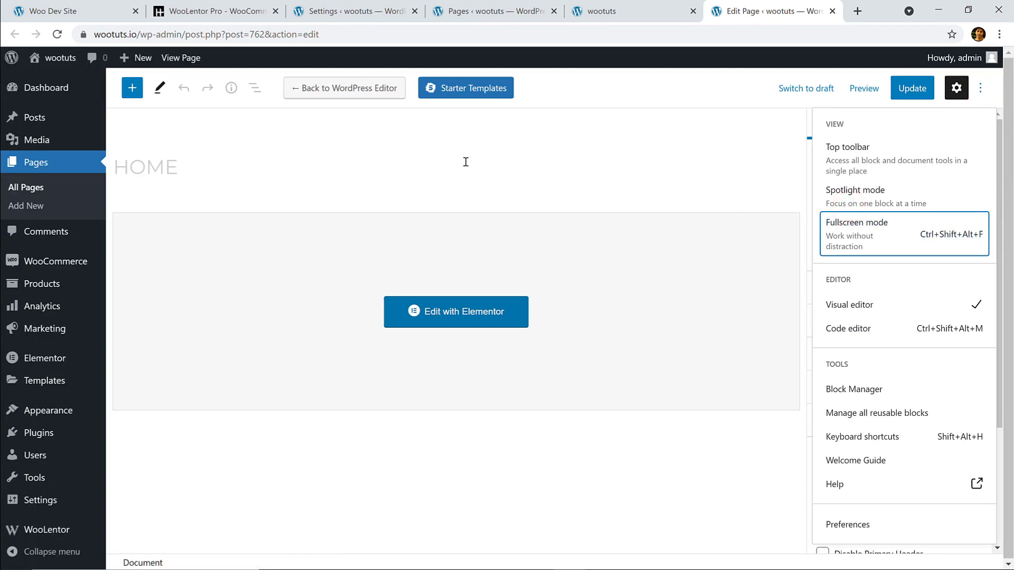
left_click(467, 317)
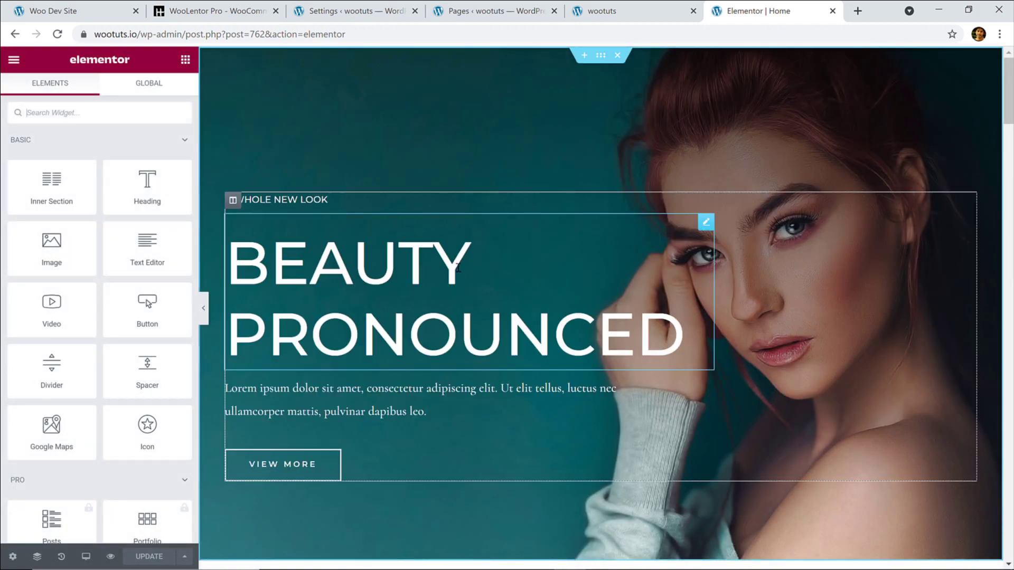
Insert a single-column section between the hero banner and the "Add a Flavor to Being a Girl" section
scroll(469, 258, "down", 6)
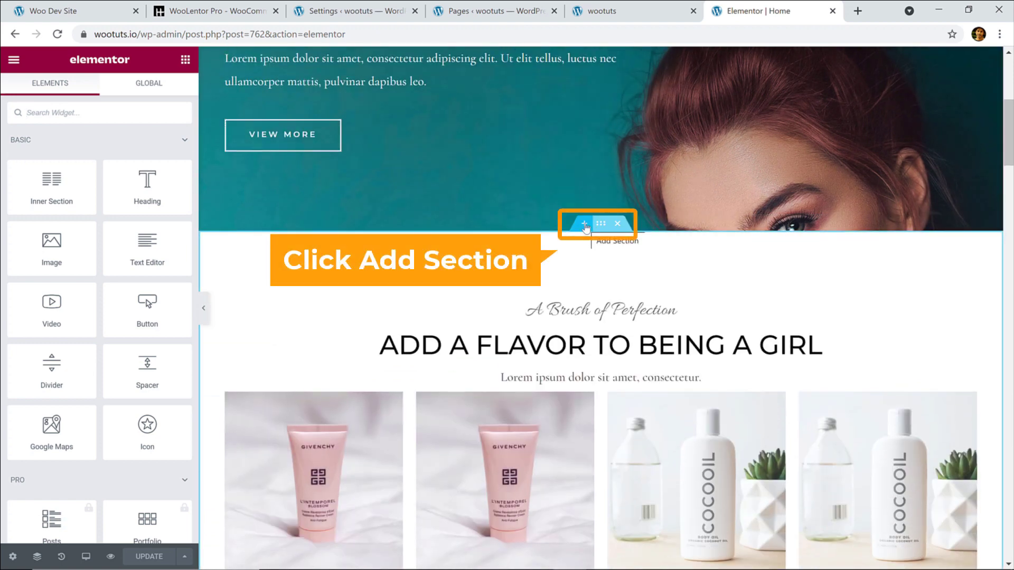
left_click(584, 226)
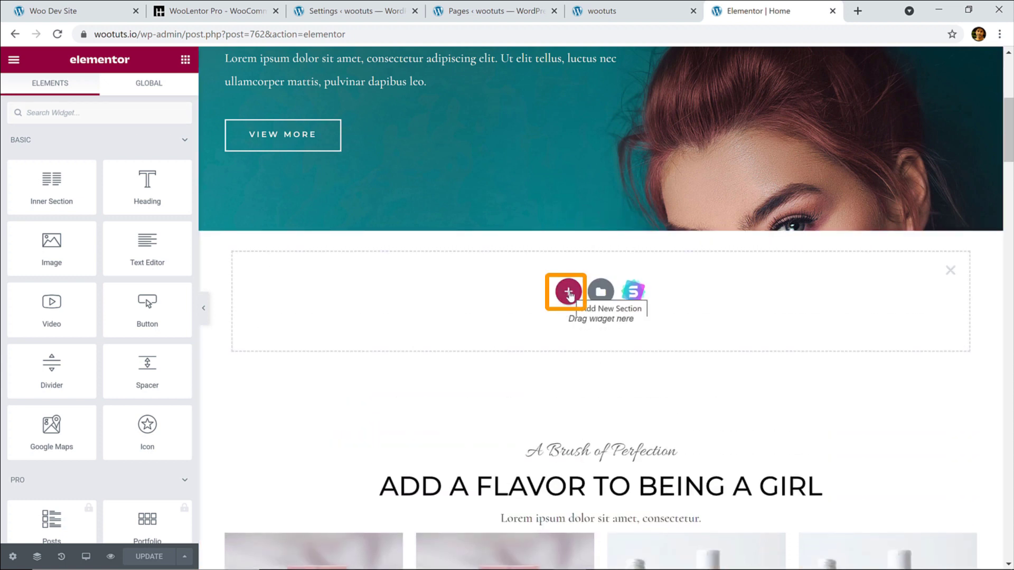
left_click(568, 292)
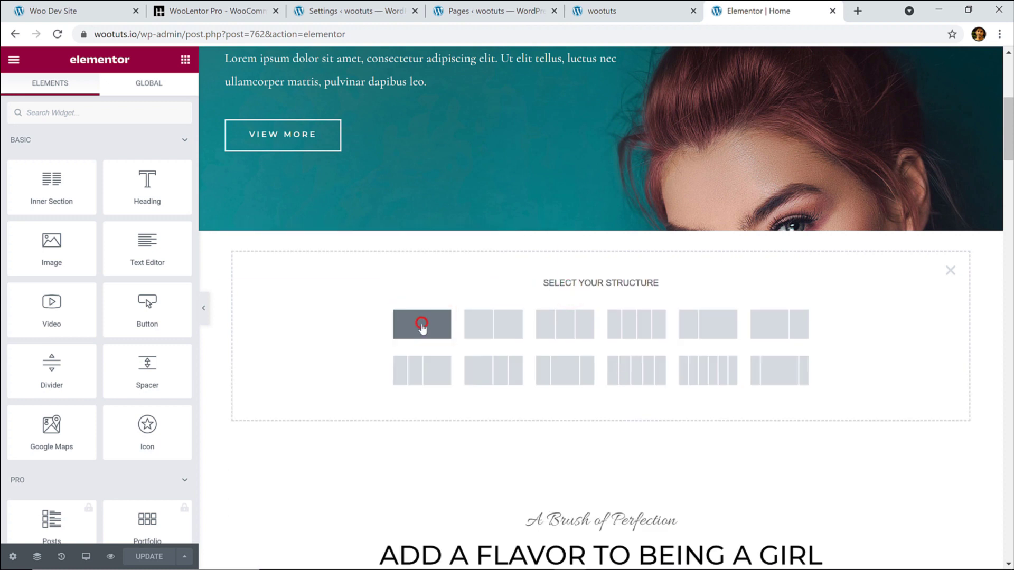
left_click(426, 328)
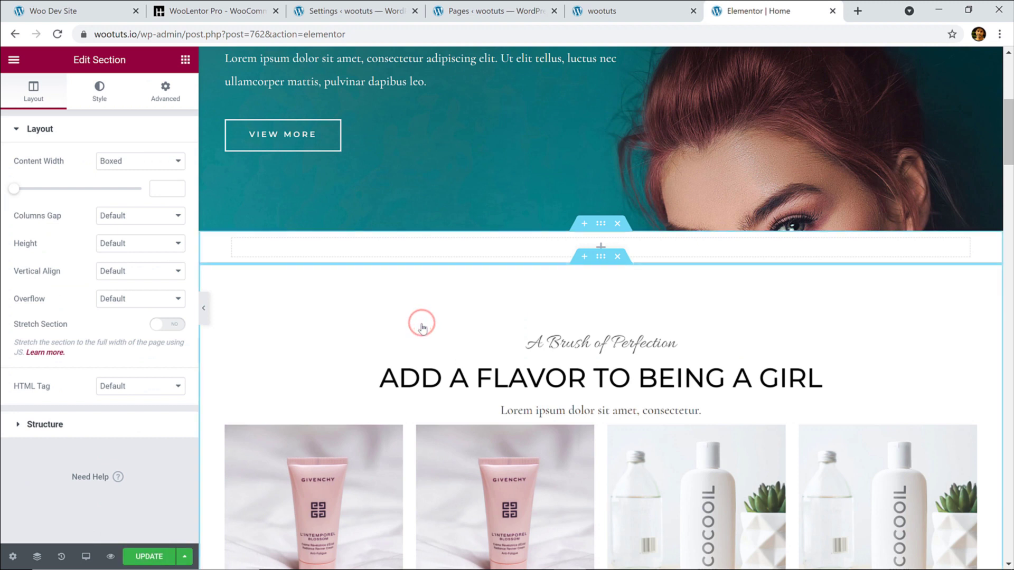
Collapse the Basic, Pro and General widget groups and examine the widgets offered under WooLentor Addons
left_click(601, 247)
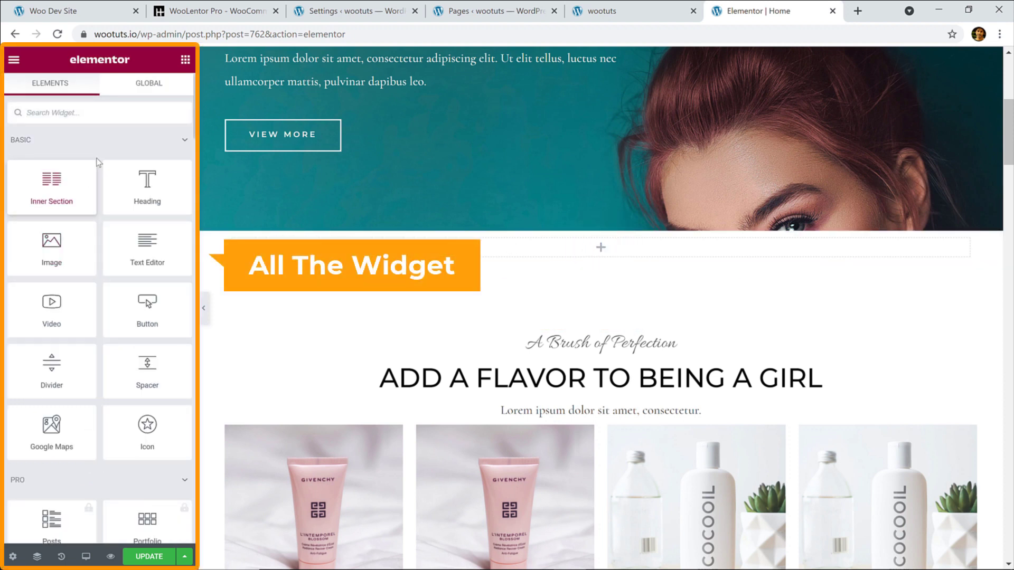
left_click(113, 140)
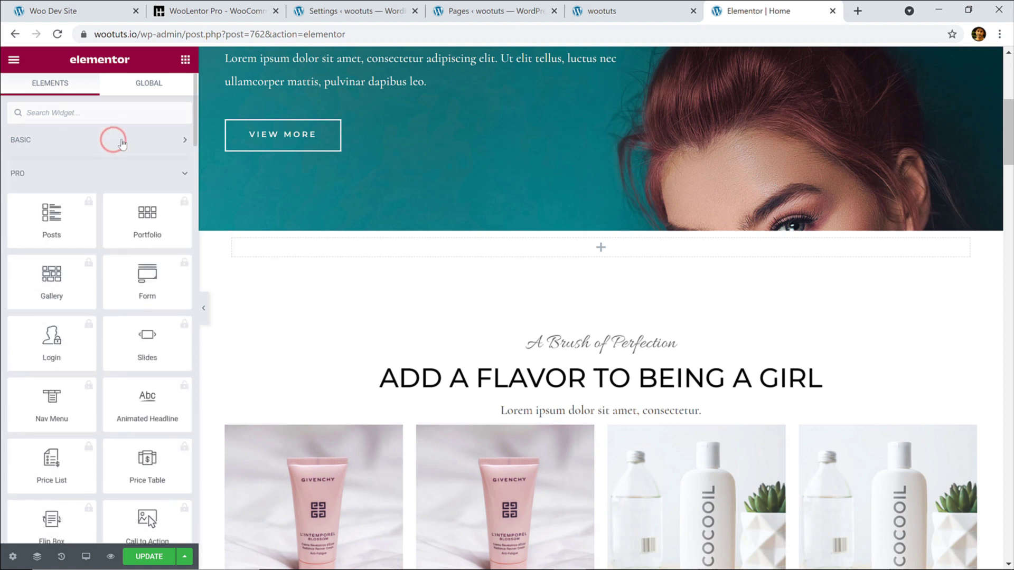
left_click(164, 173)
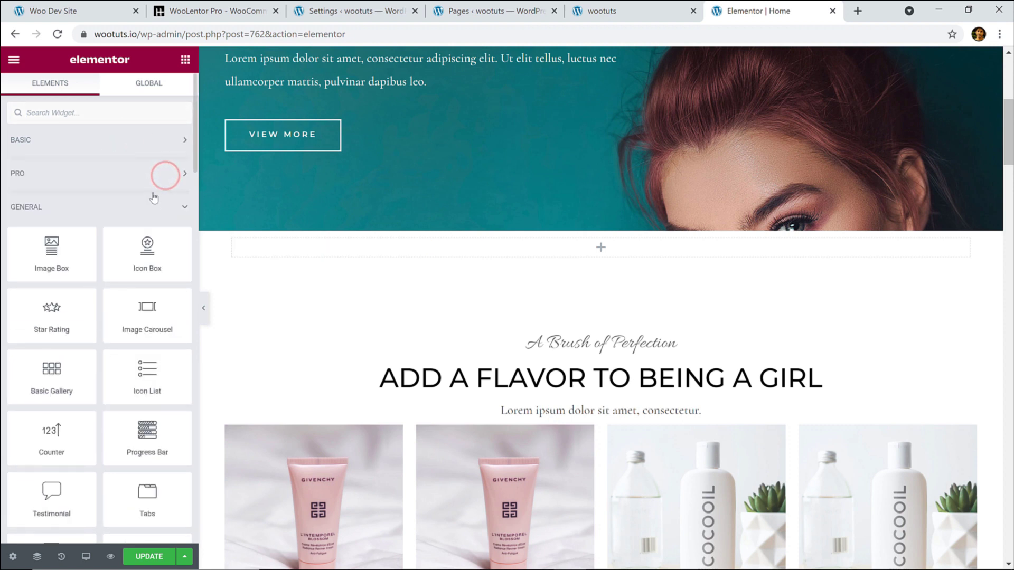
left_click(151, 207)
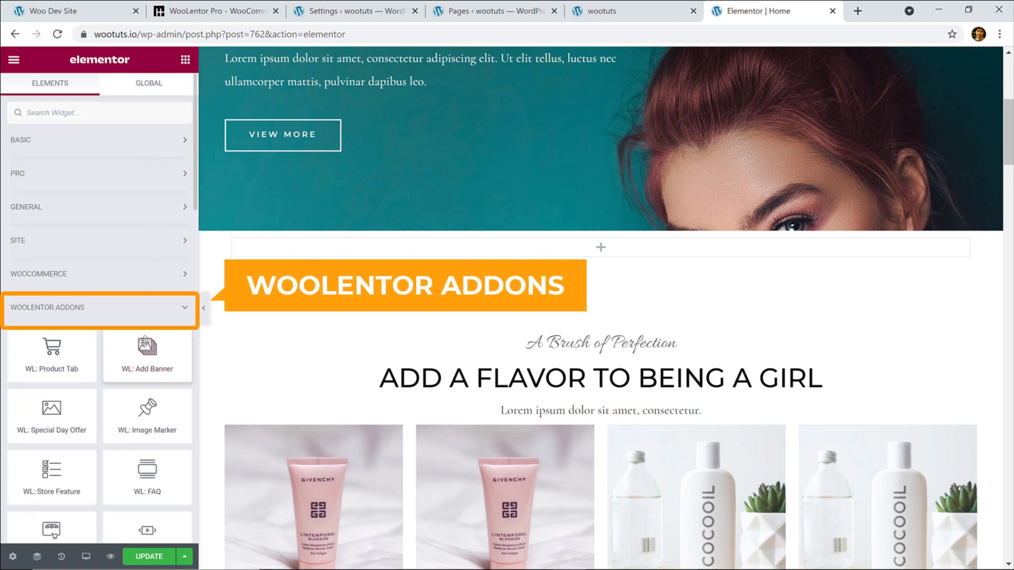
scroll(53, 308, "down", 8)
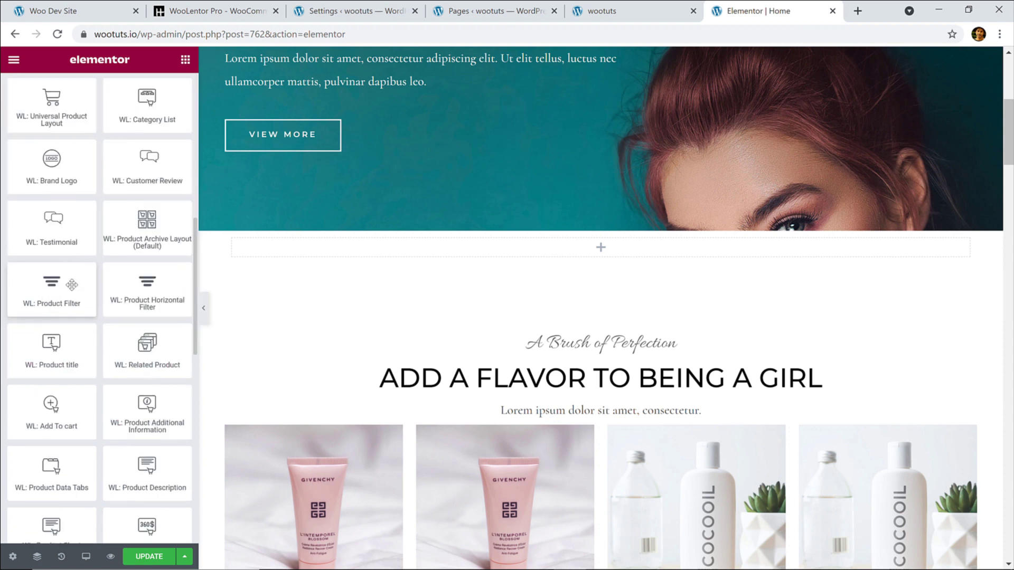
scroll(72, 272, "up", 10)
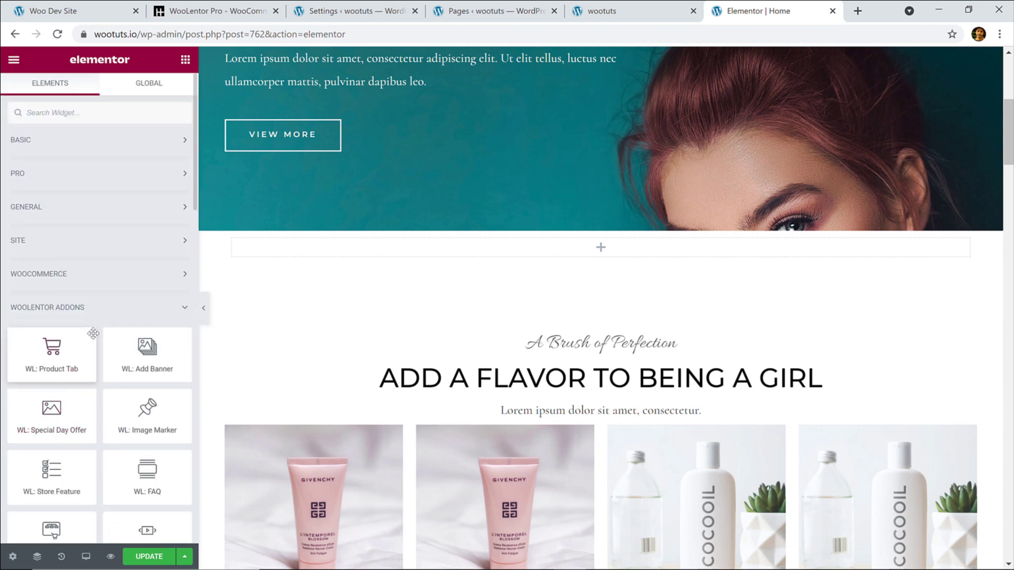
scroll(106, 329, "down", 6)
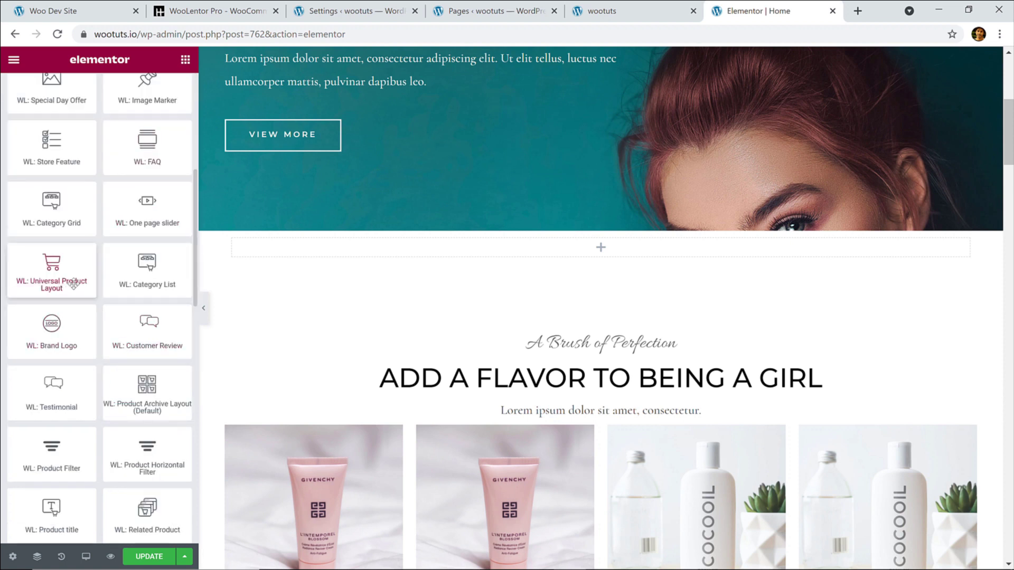
scroll(66, 238, "up", 6)
Search the widgets for "univer" and place WL: Universal Product Layout in the new empty section
left_click(47, 113)
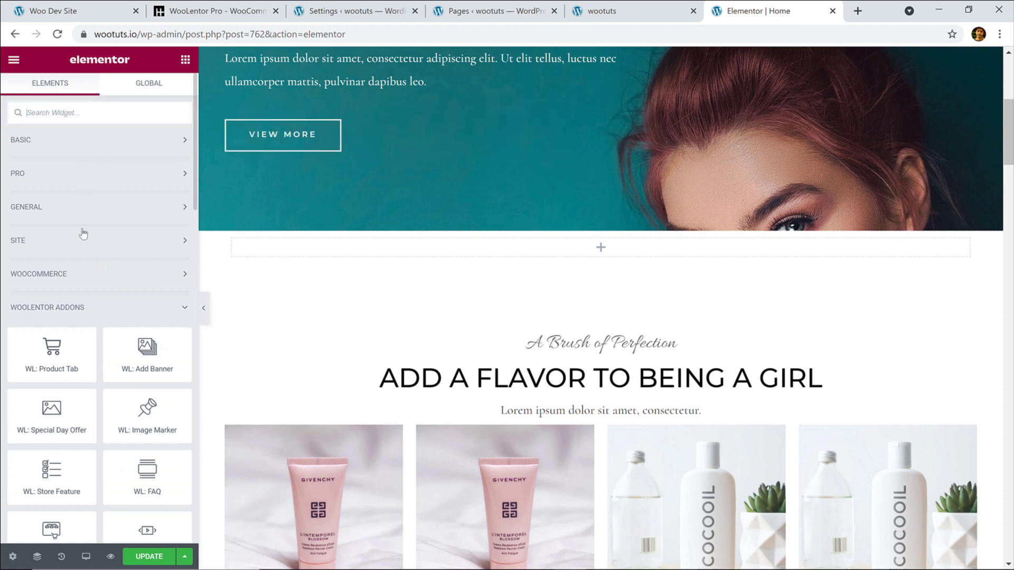
scroll(117, 390, "down", 20)
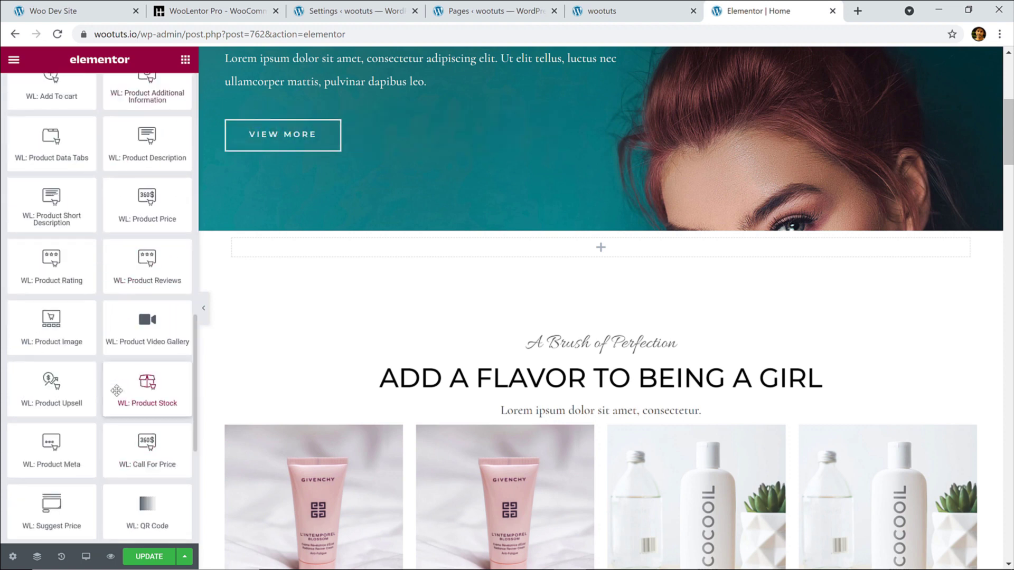
scroll(112, 381, "up", 20)
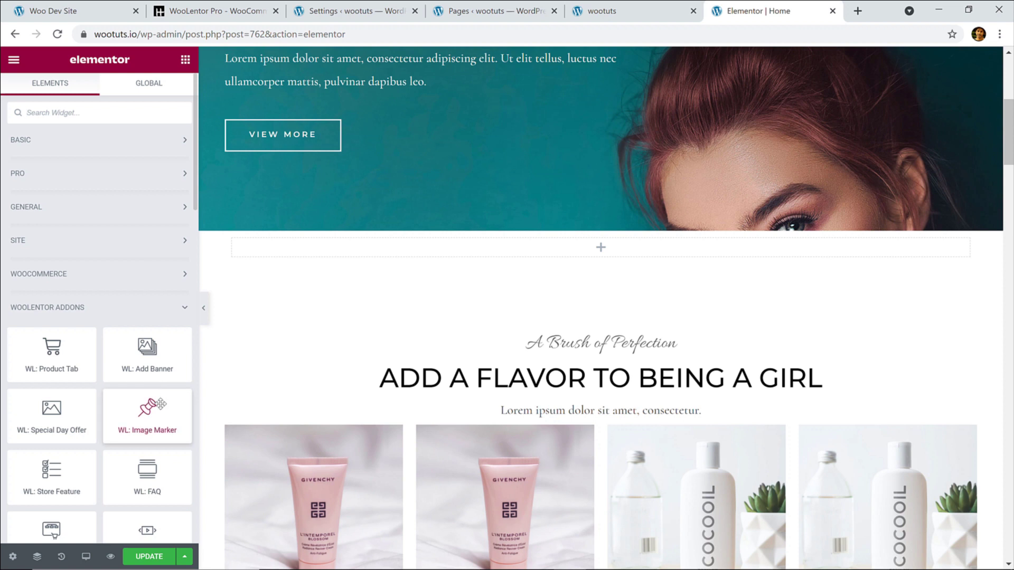
scroll(140, 393, "down", 6)
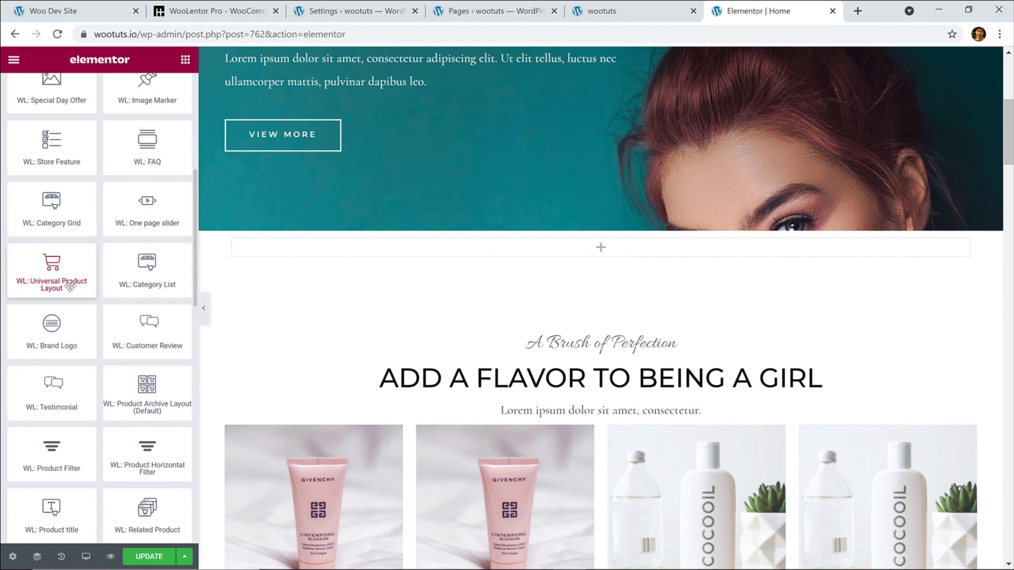
scroll(75, 289, "up", 6)
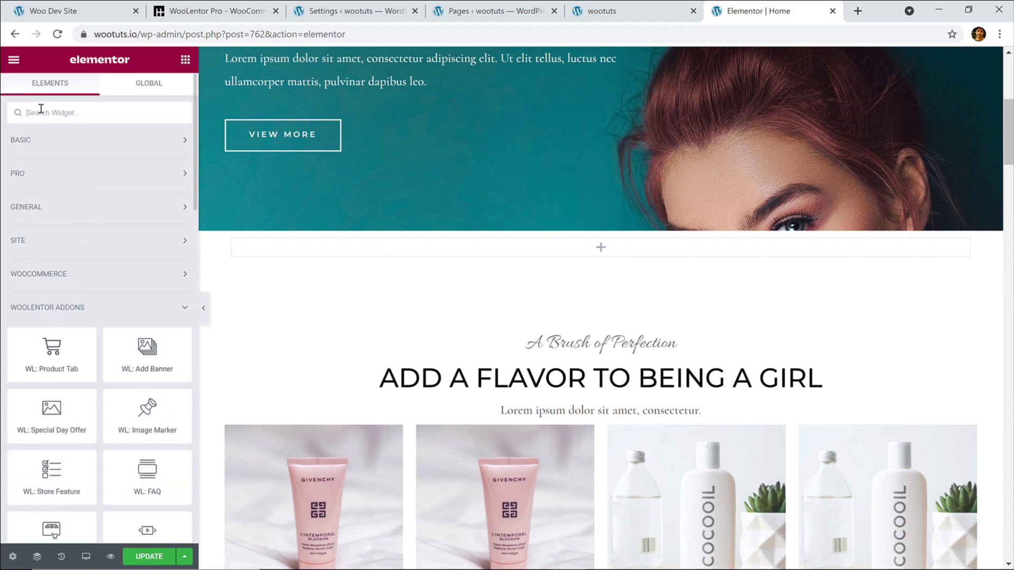
type("univer")
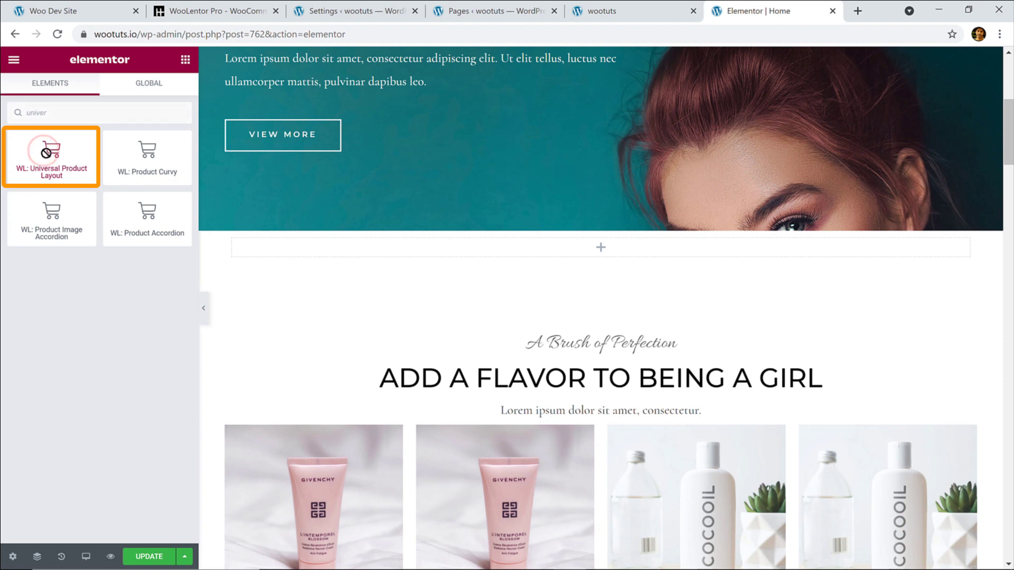
mouse_move(42, 150)
left_mouse_down()
mouse_move(247, 259)
mouse_move(461, 290)
mouse_move(611, 256)
mouse_move(606, 249)
left_mouse_up()
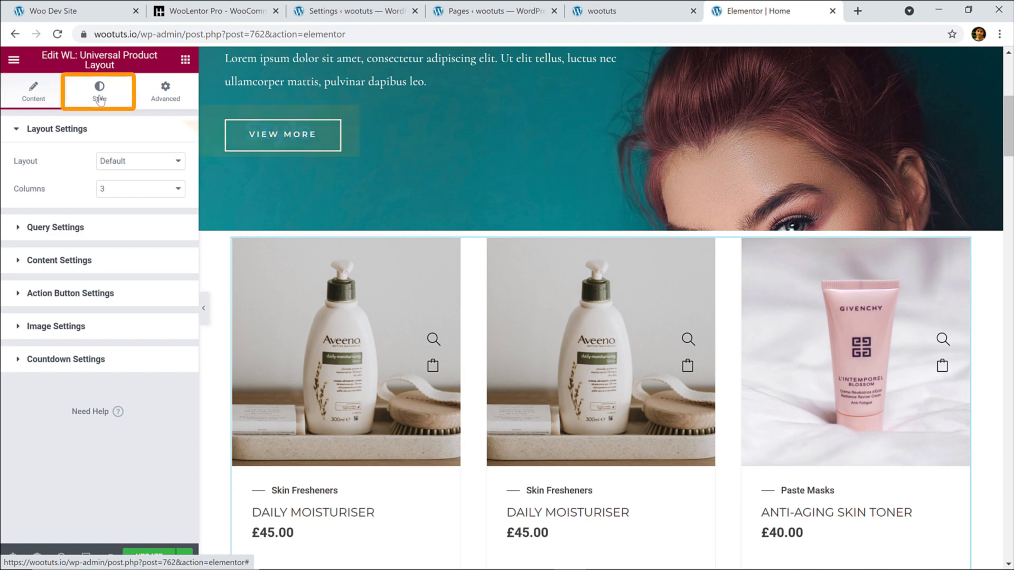
Set the Universal Product Layout widget's layout to Slider and check the products on the page
left_click(47, 127)
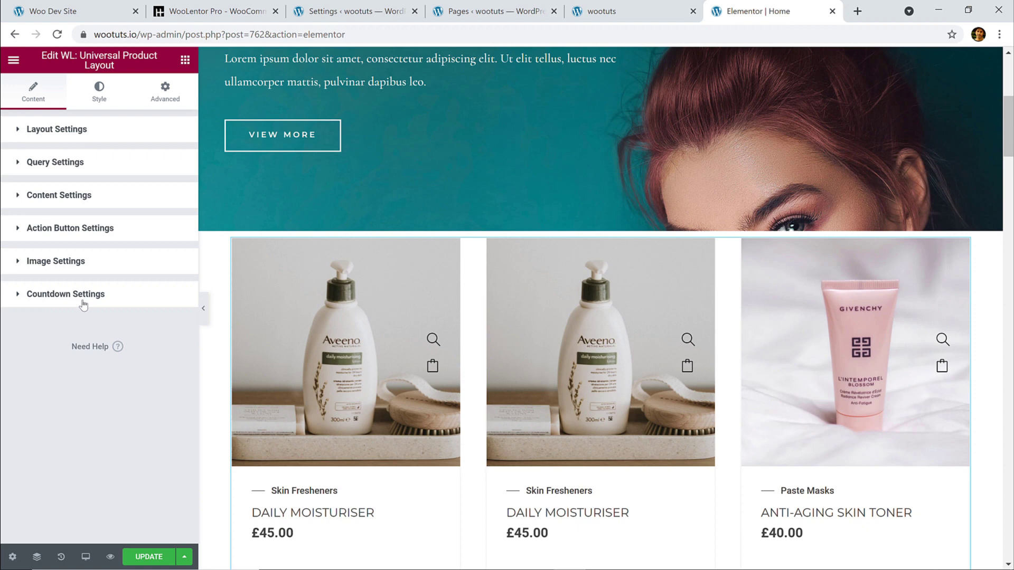
left_click(52, 133)
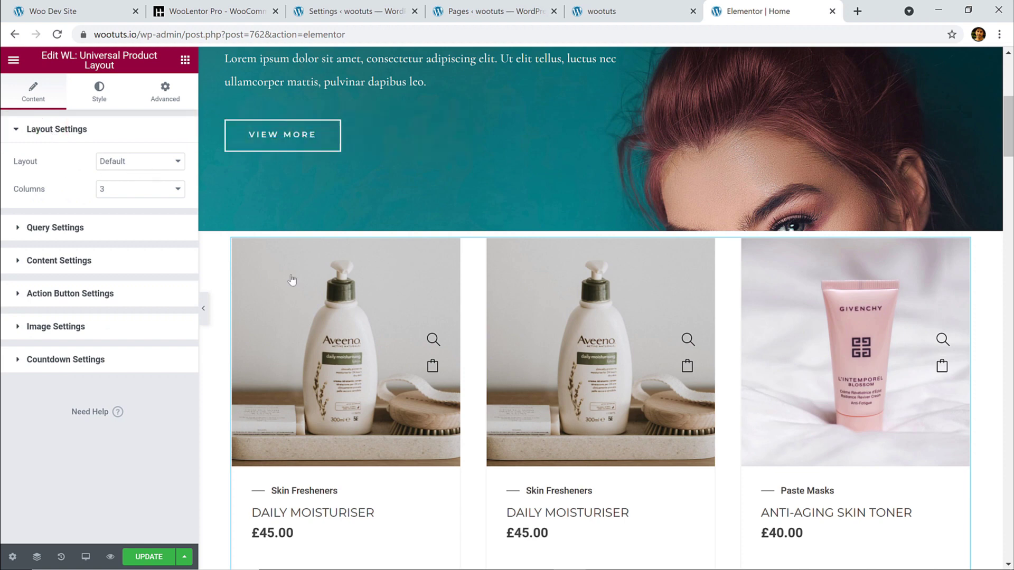
scroll(378, 309, "down", 2)
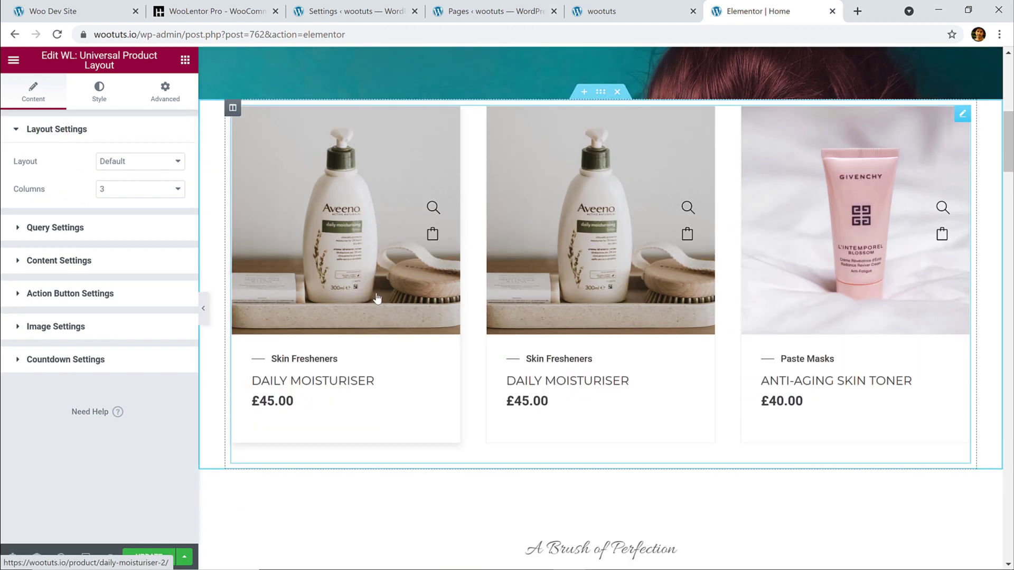
left_click(174, 166)
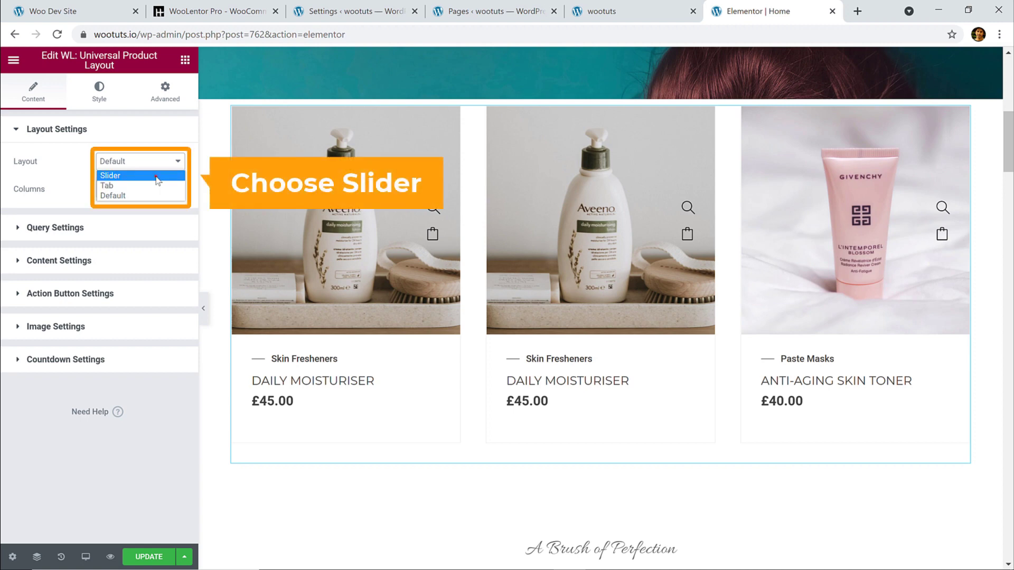
left_click(156, 177)
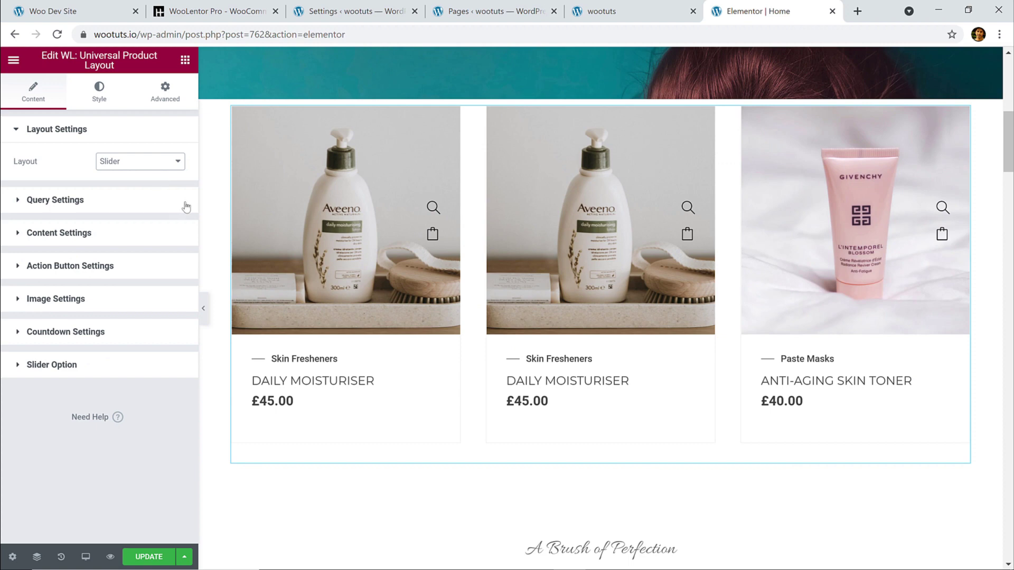
scroll(816, 269, "down", 2)
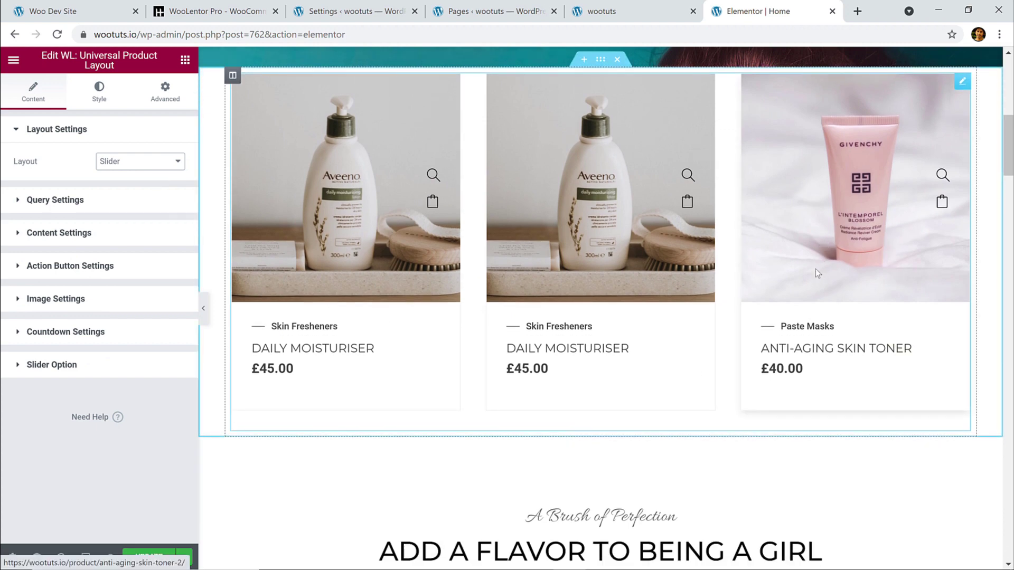
scroll(766, 270, "up", 4)
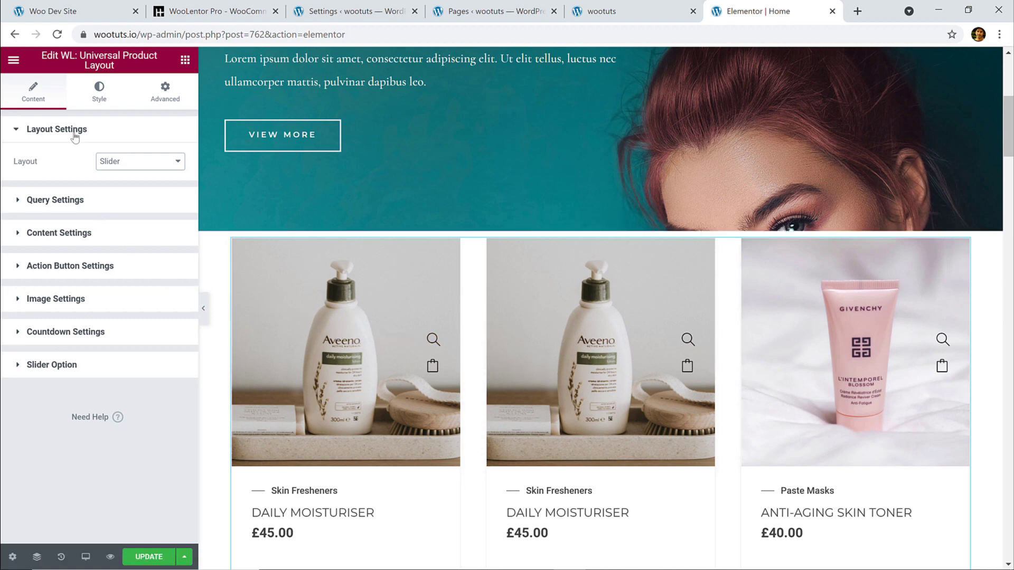
In the widget's query settings, filter by Recent Products and set the product limit to 20
left_click(91, 209)
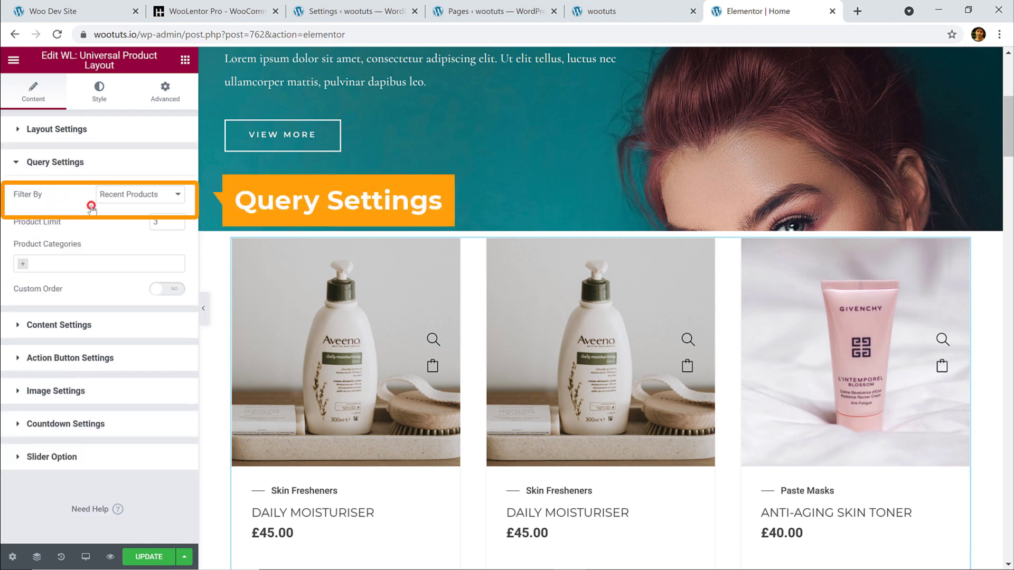
left_click(150, 198)
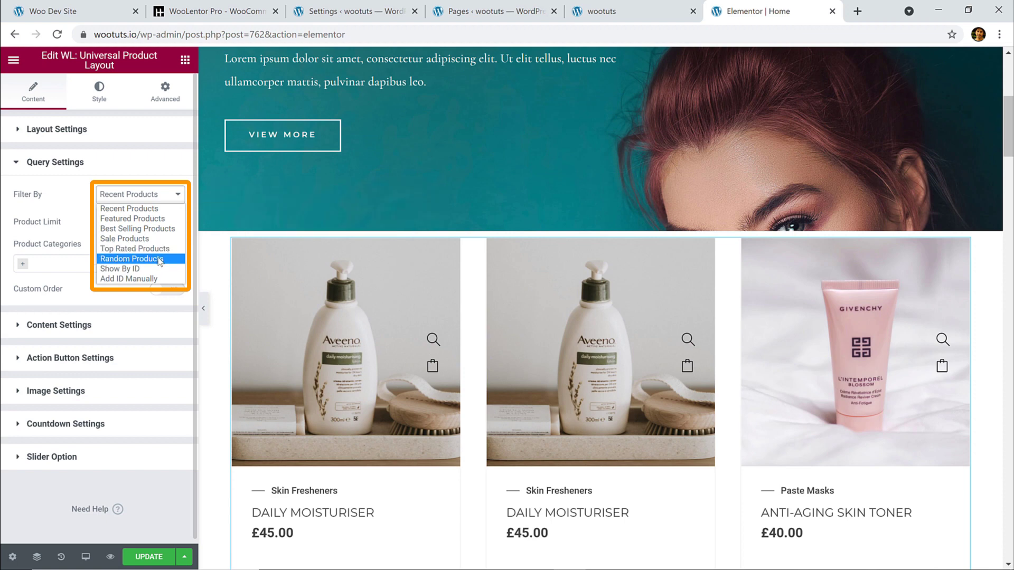
left_click(115, 211)
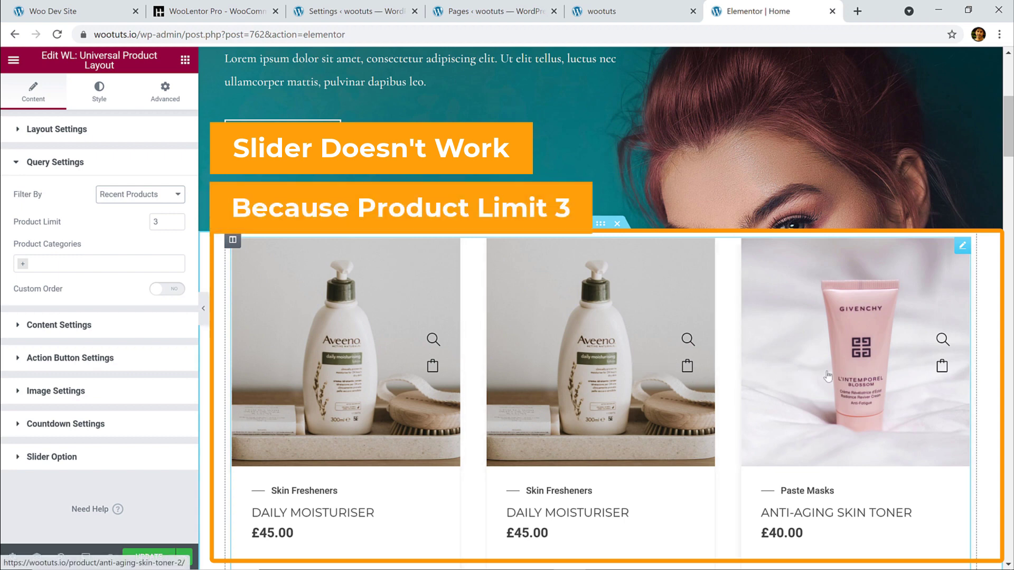
left_click_drag(167, 222, 139, 222)
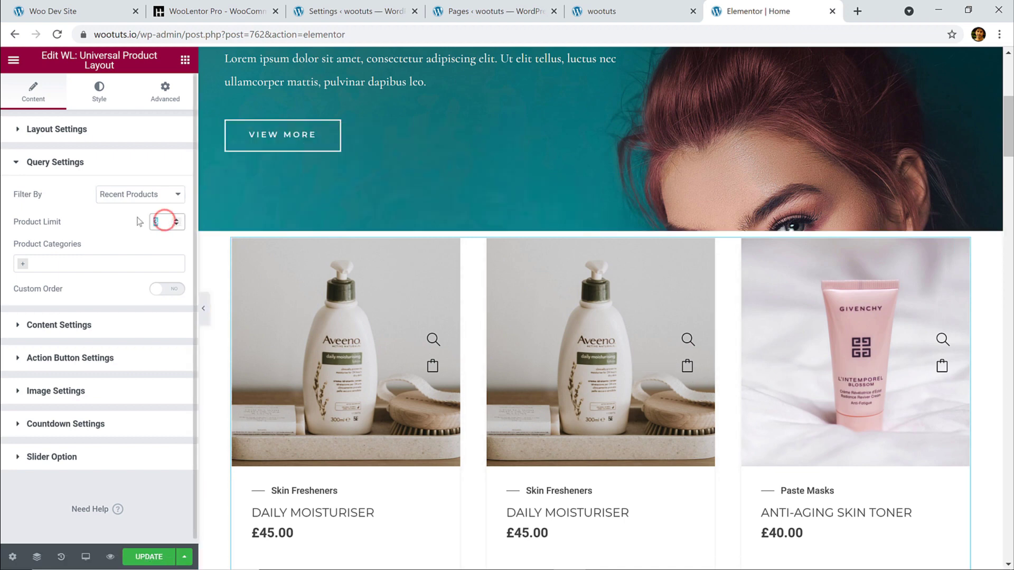
type("20")
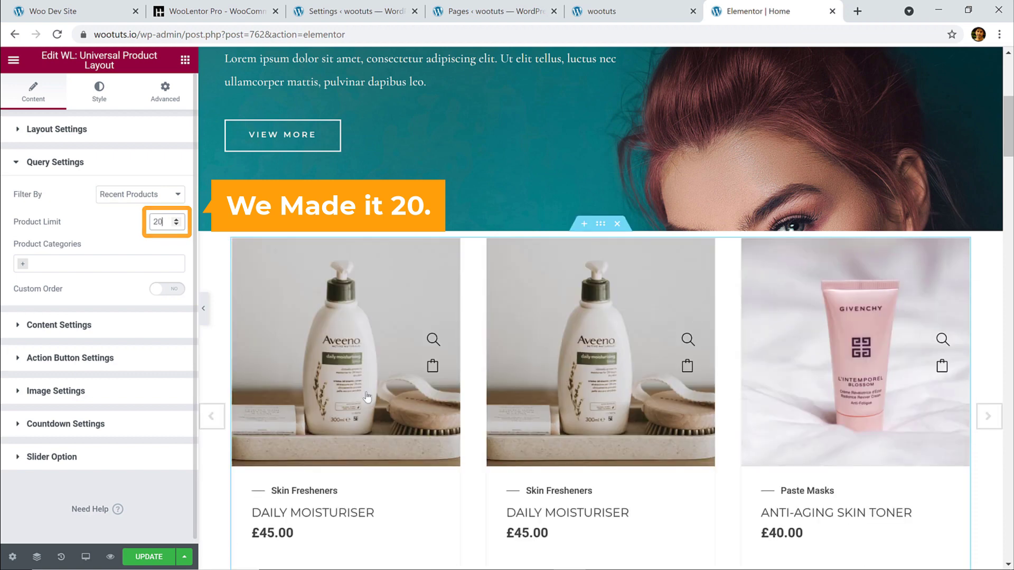
Advance the product slider on the page to check that it moves through the products
left_click(990, 417)
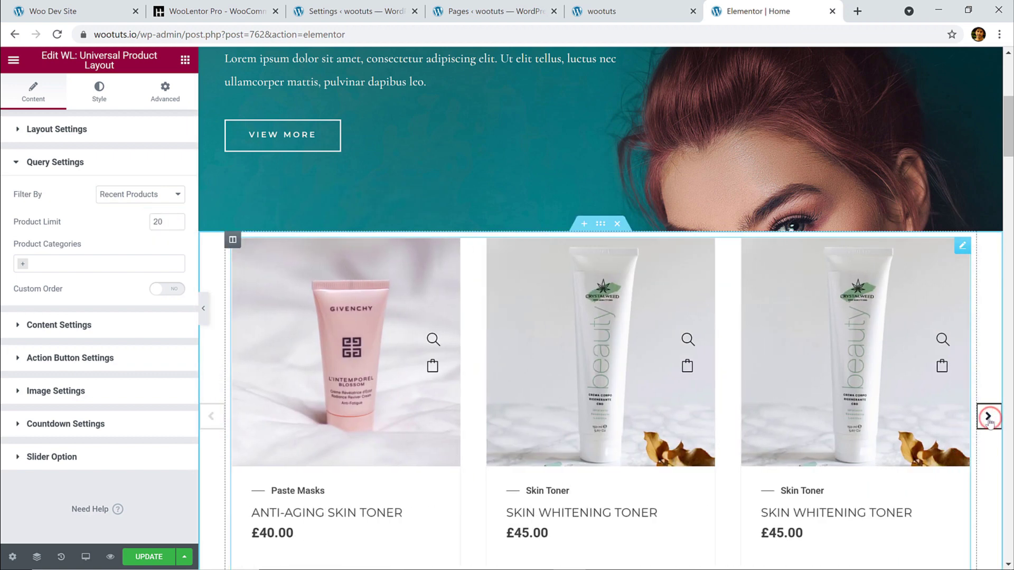
left_click(990, 420)
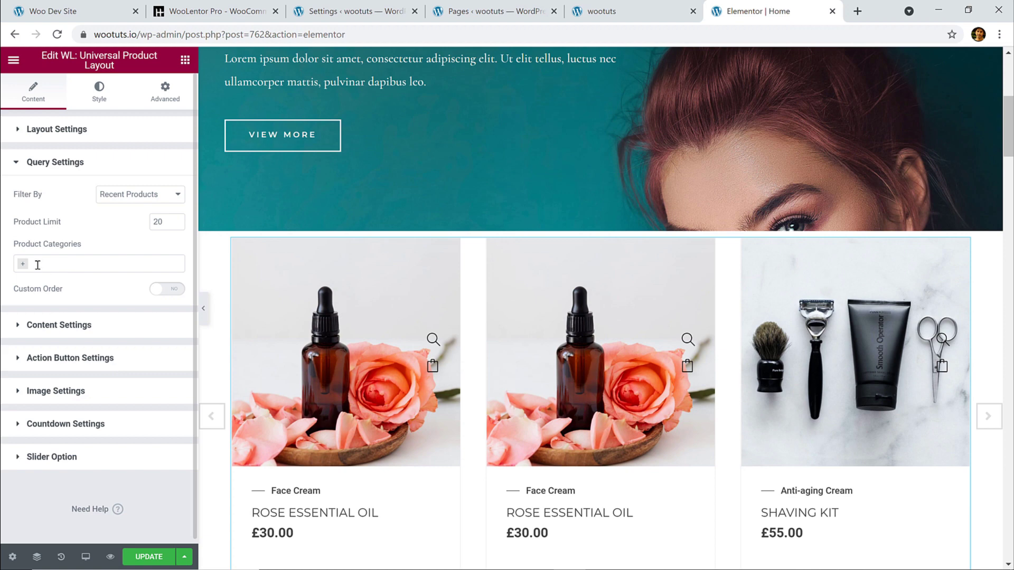
scroll(318, 359, "down", 3)
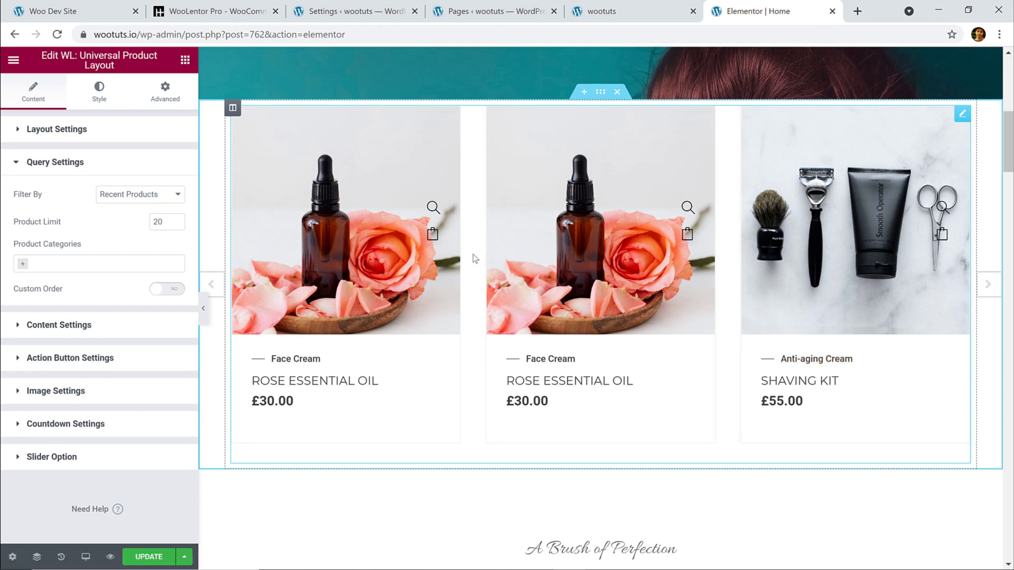
Try limiting the slider's products to the Face Cream and Paste Masks categories
left_click(23, 264)
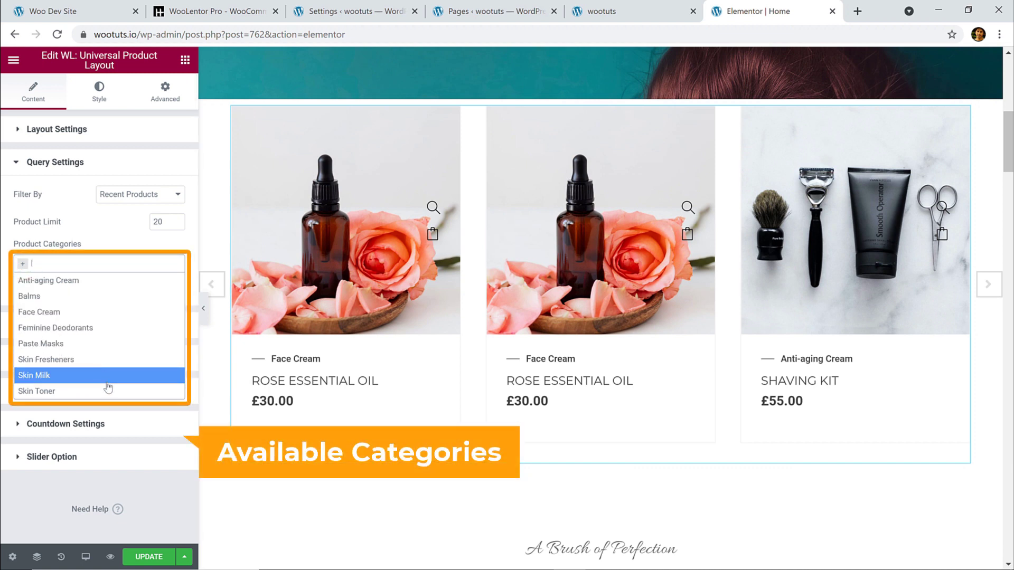
left_click(67, 312)
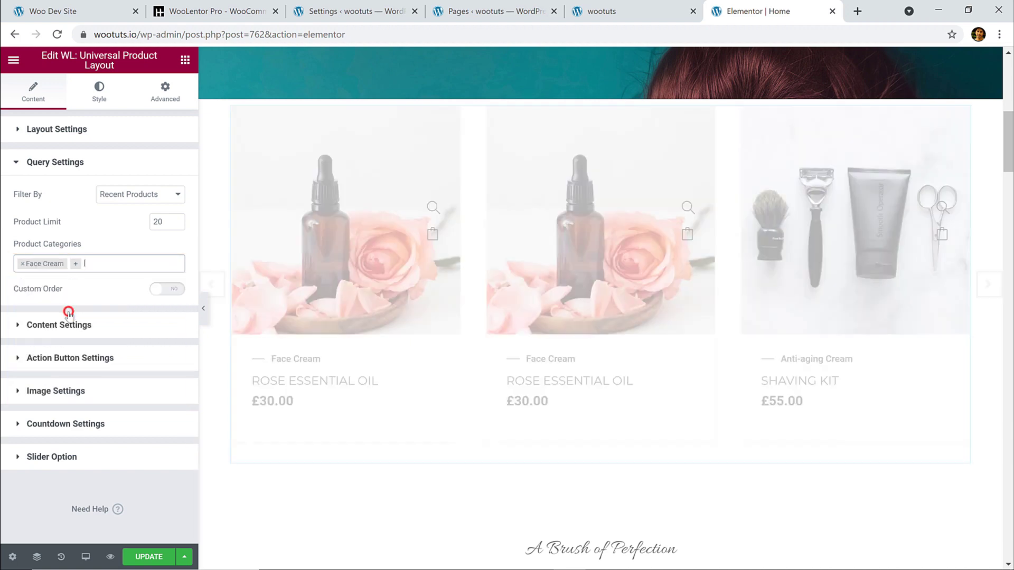
left_click(75, 266)
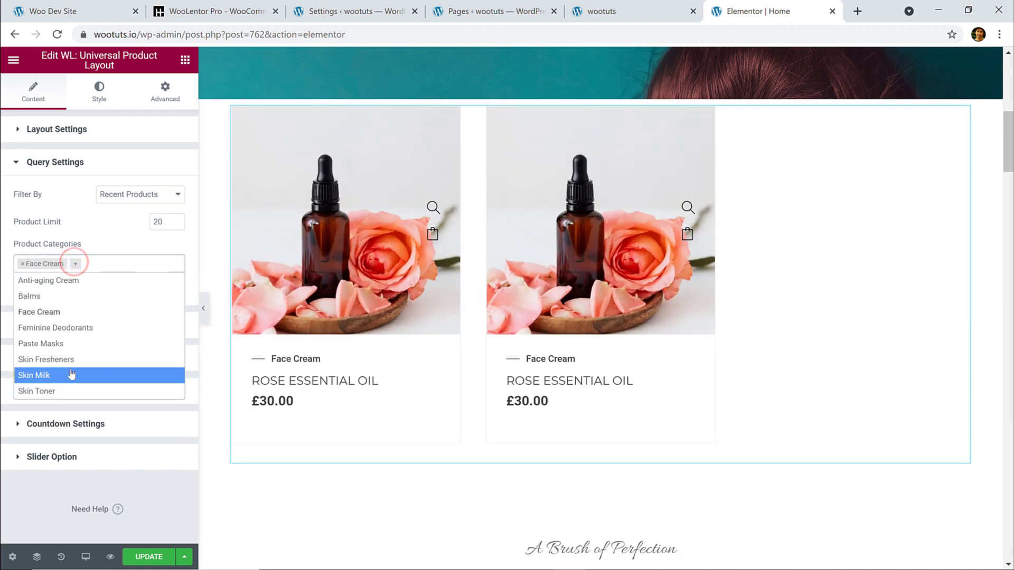
left_click(66, 344)
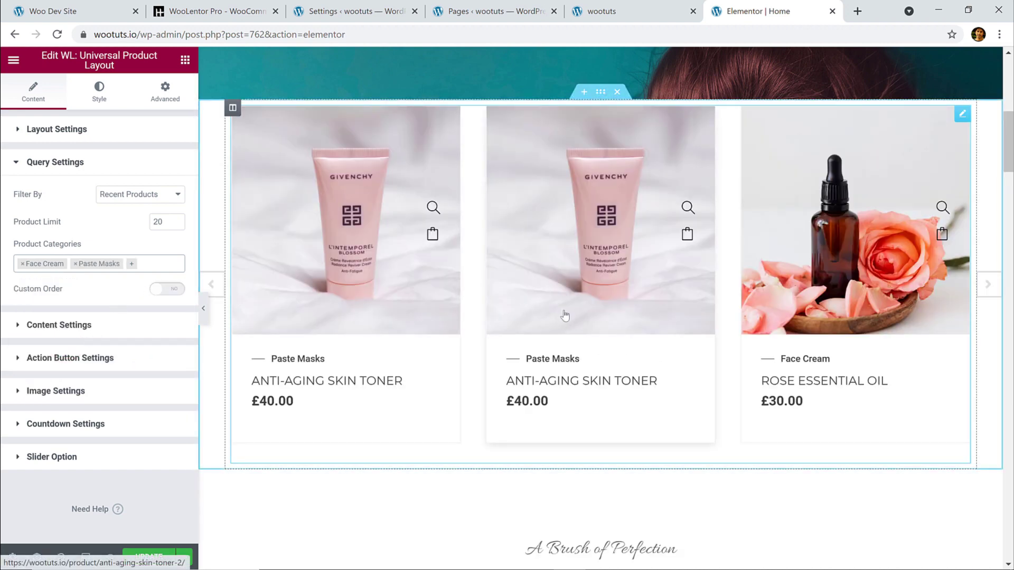
Remove both categories from the product categories filter
left_click(22, 264)
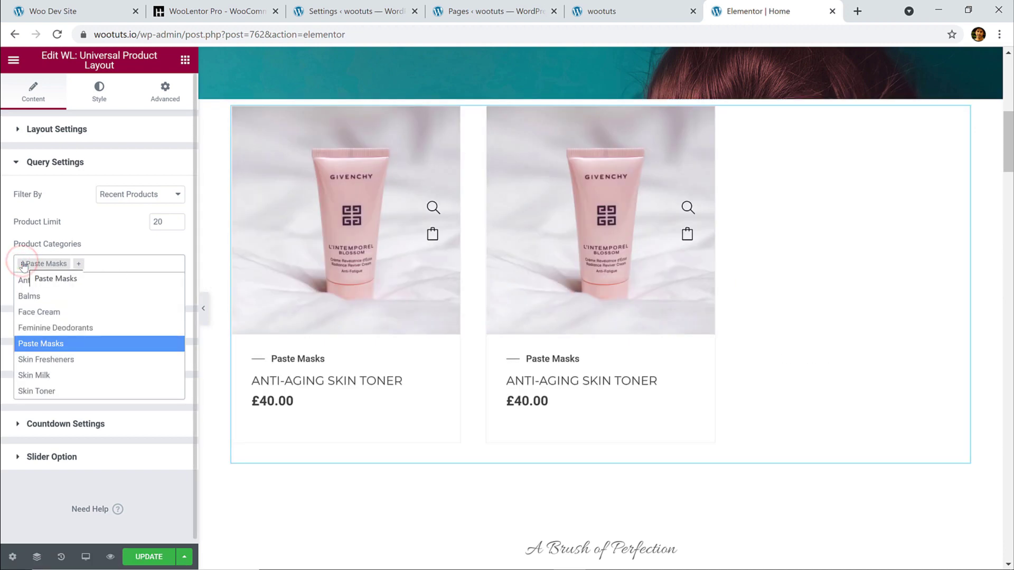
left_click(22, 264)
left_click(141, 245)
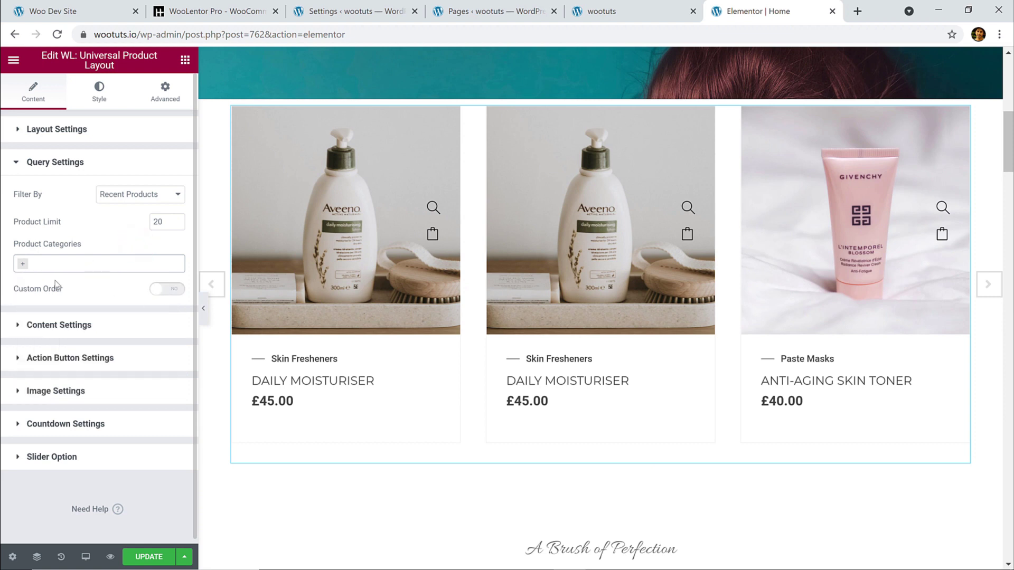
Enable the custom order for the products and order them by Date
left_click(164, 289)
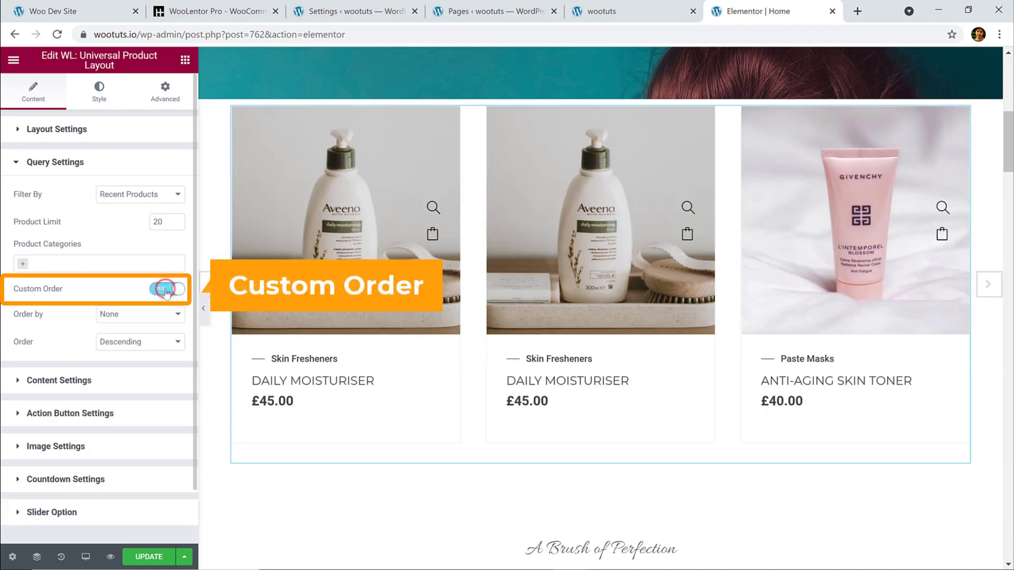
left_click(157, 317)
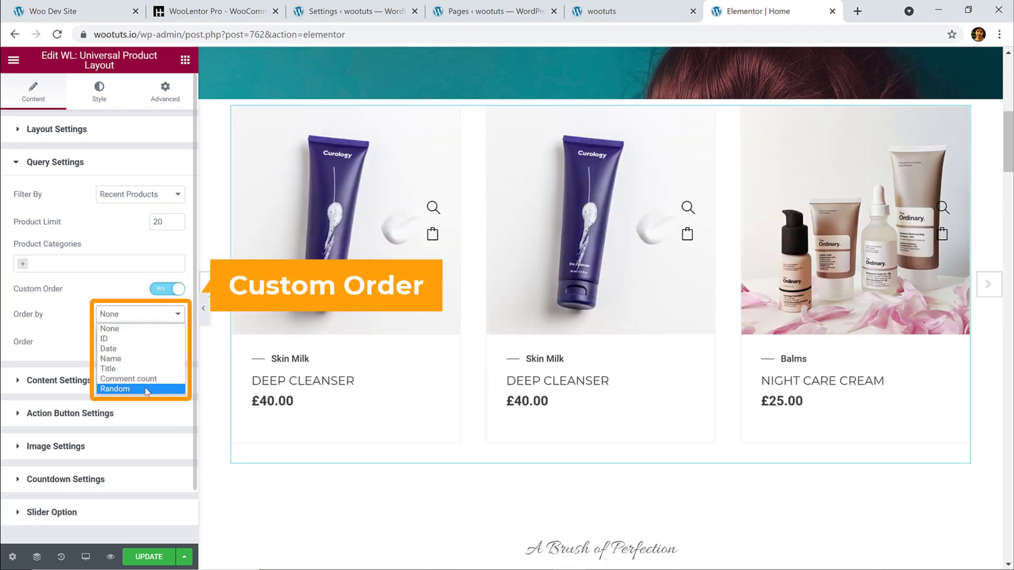
left_click(152, 350)
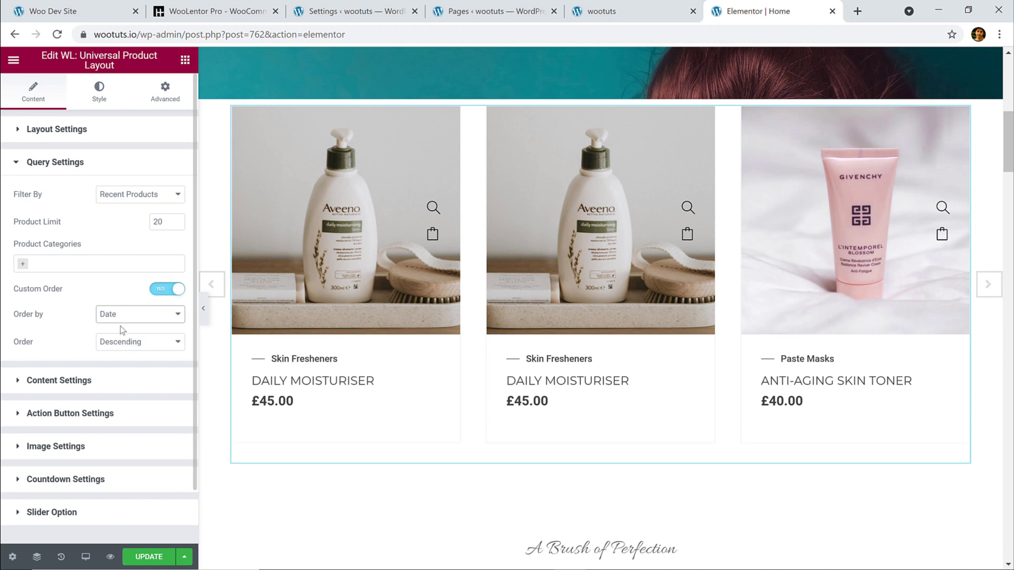
Try the Ascending product order and set it back to Descending
left_click(112, 342)
left_click(123, 364)
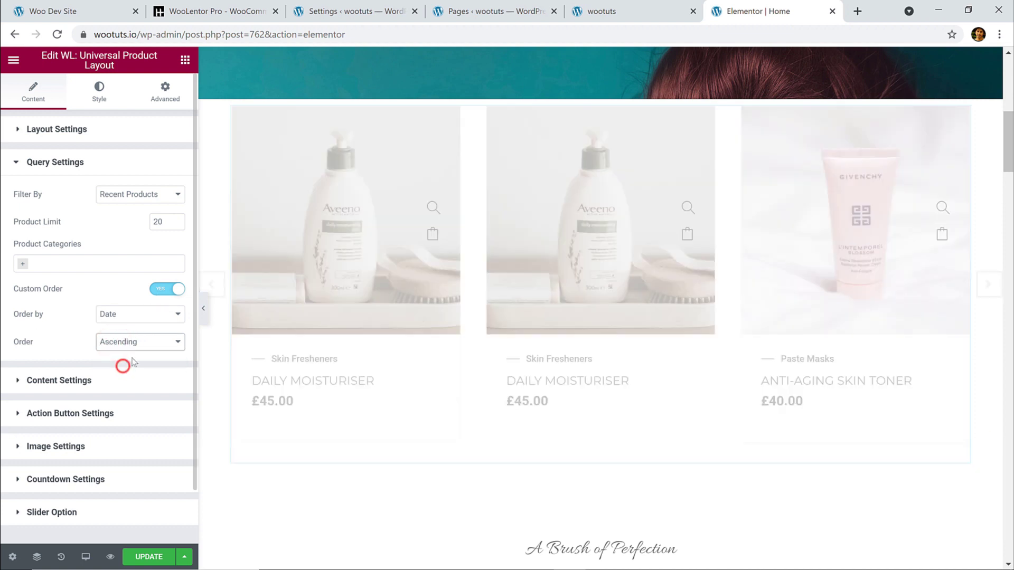
left_click(139, 343)
left_click(140, 360)
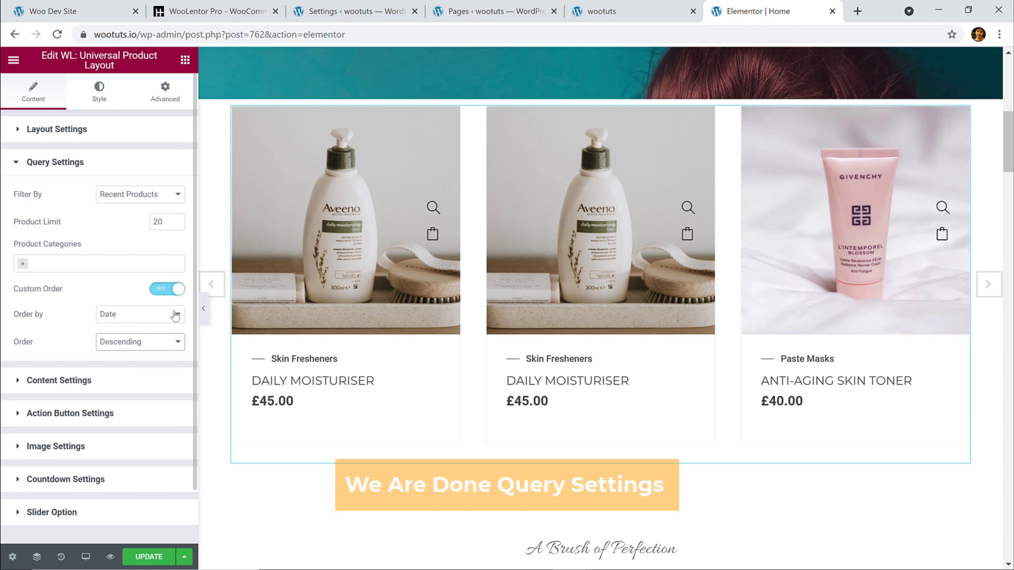
Close the query settings and set the product content style to Style Two
left_click(65, 164)
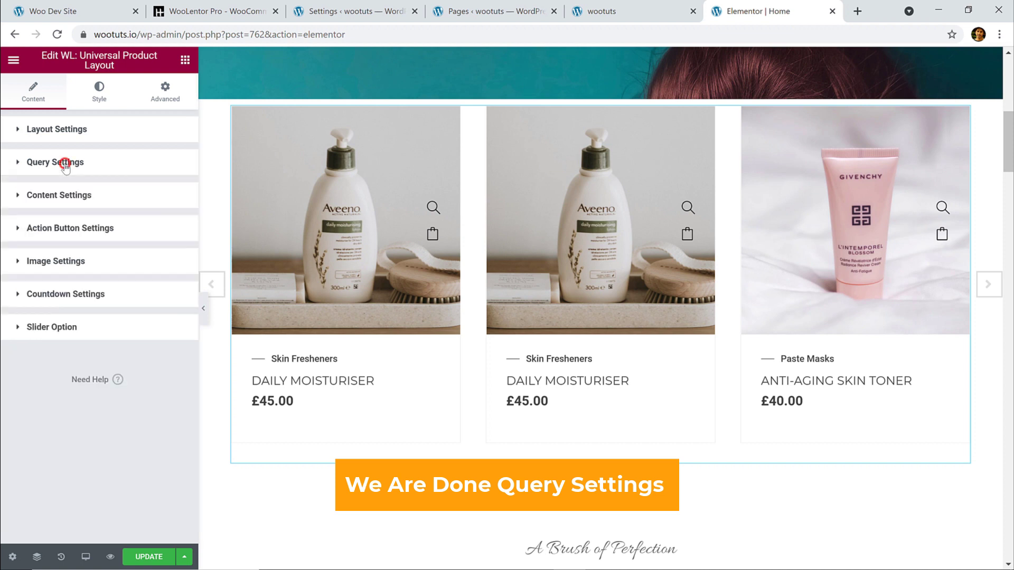
left_click(79, 202)
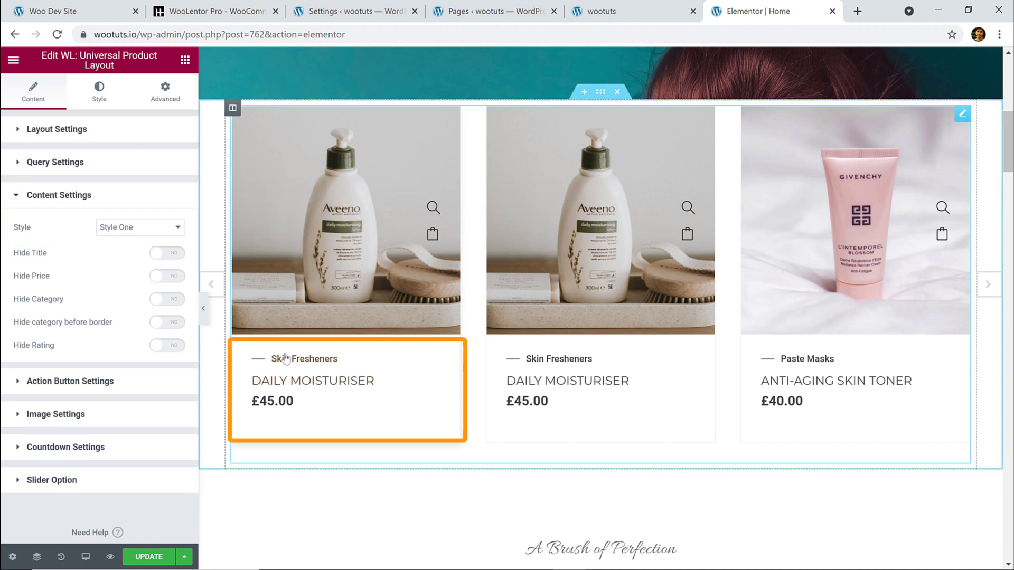
left_click(139, 228)
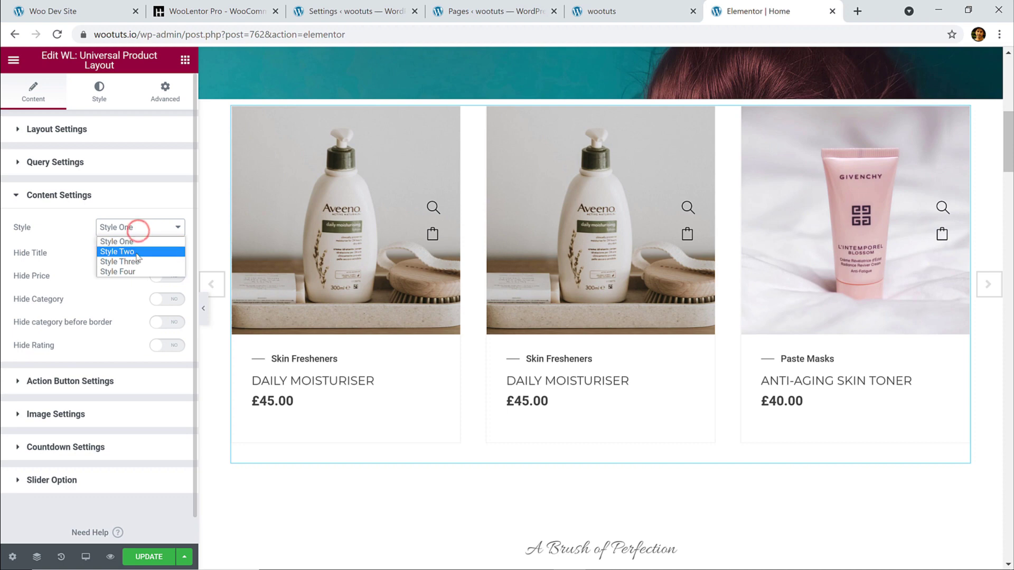
left_click(137, 252)
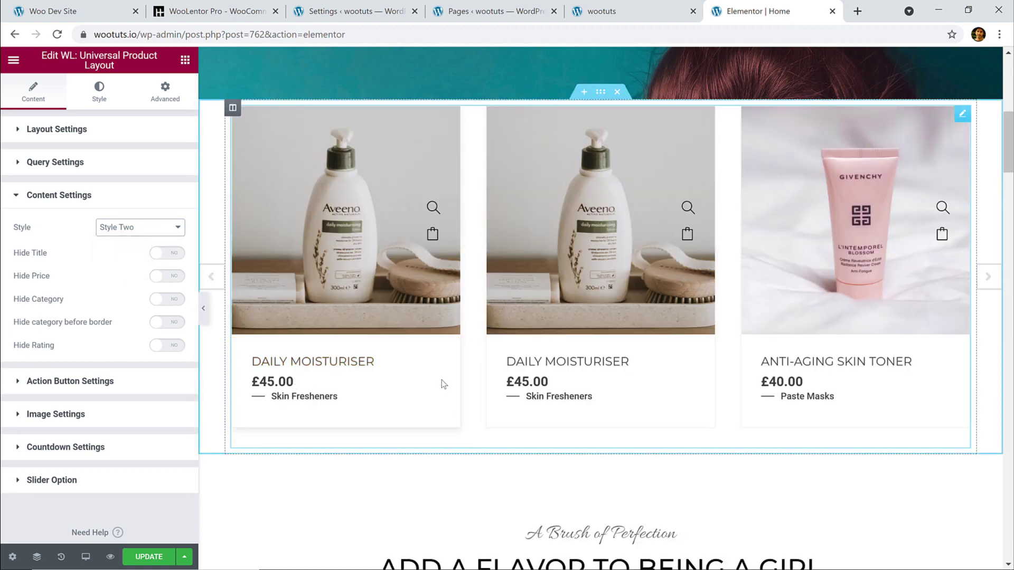
Compare the Style One and Style Three content layouts on the page and return to Style Two
left_click(111, 227)
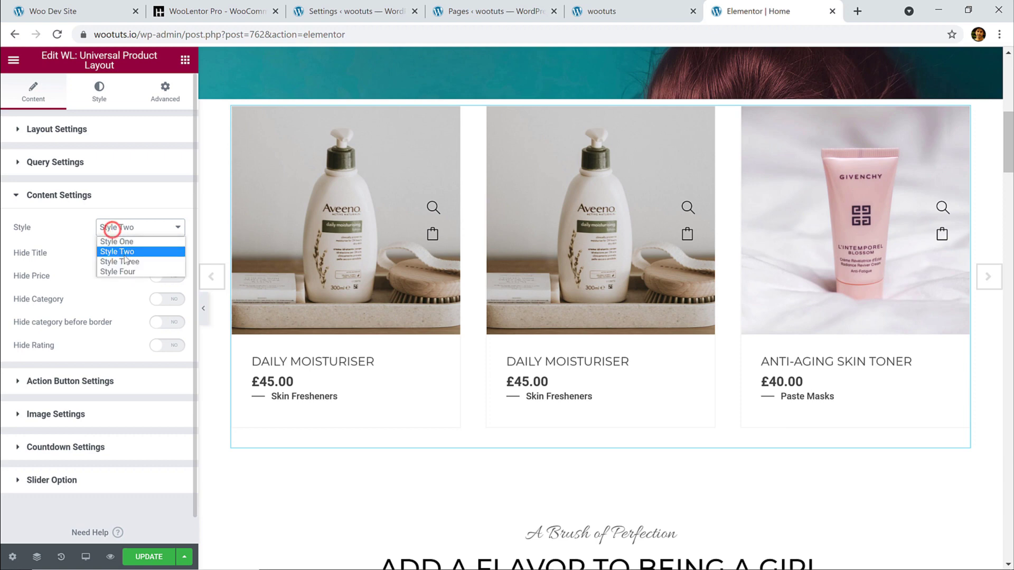
left_click(127, 242)
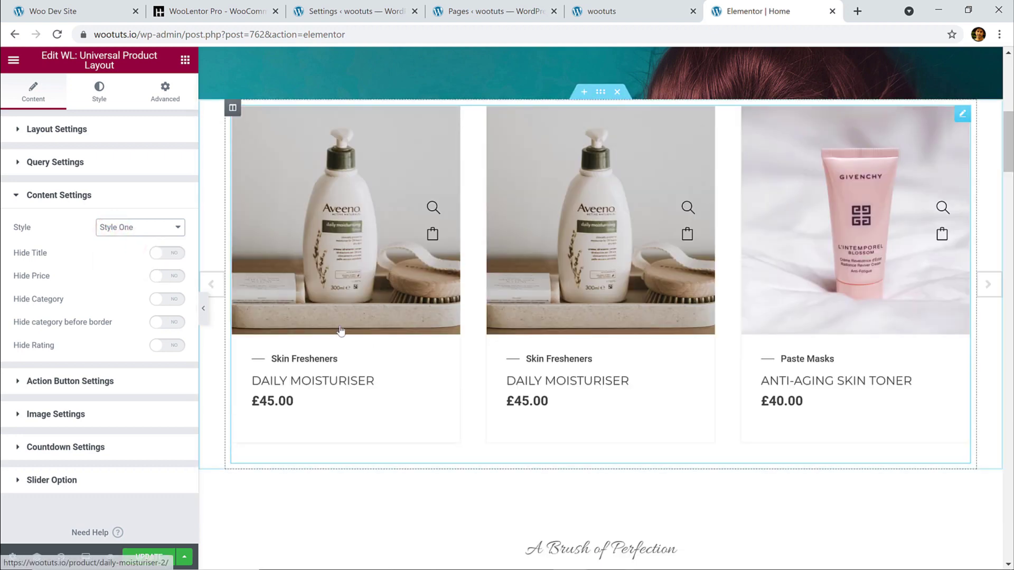
left_click(143, 229)
left_click(138, 260)
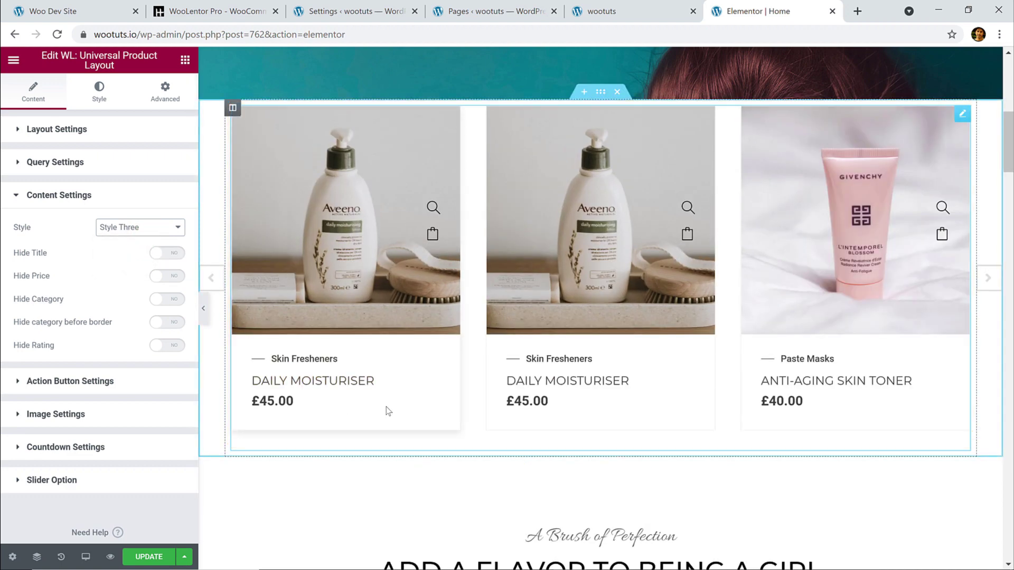
left_click(147, 230)
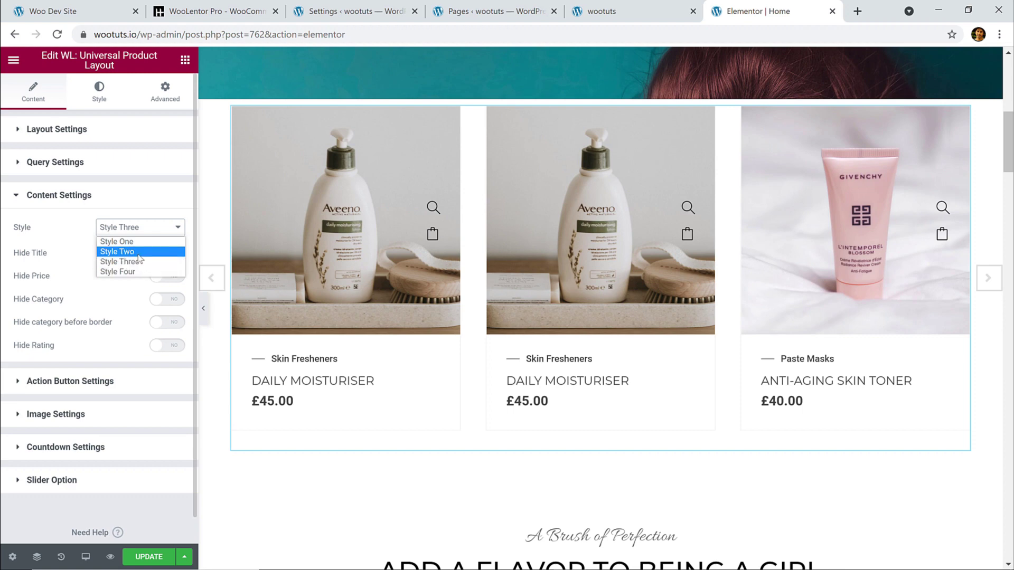
left_click(139, 254)
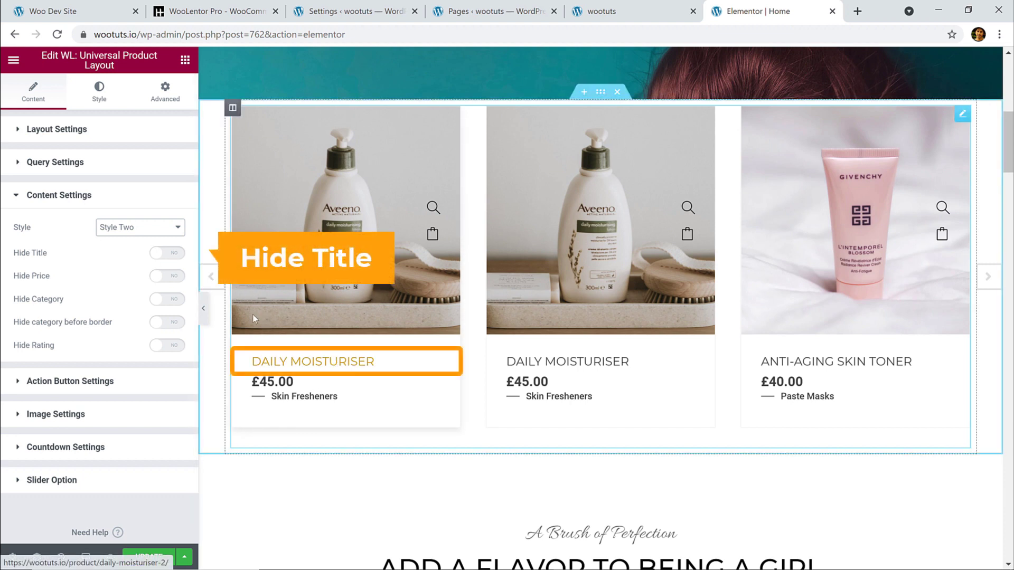
Try hiding the product title, price, category and category border one at a time, restoring each one
left_click(160, 253)
left_click(160, 253)
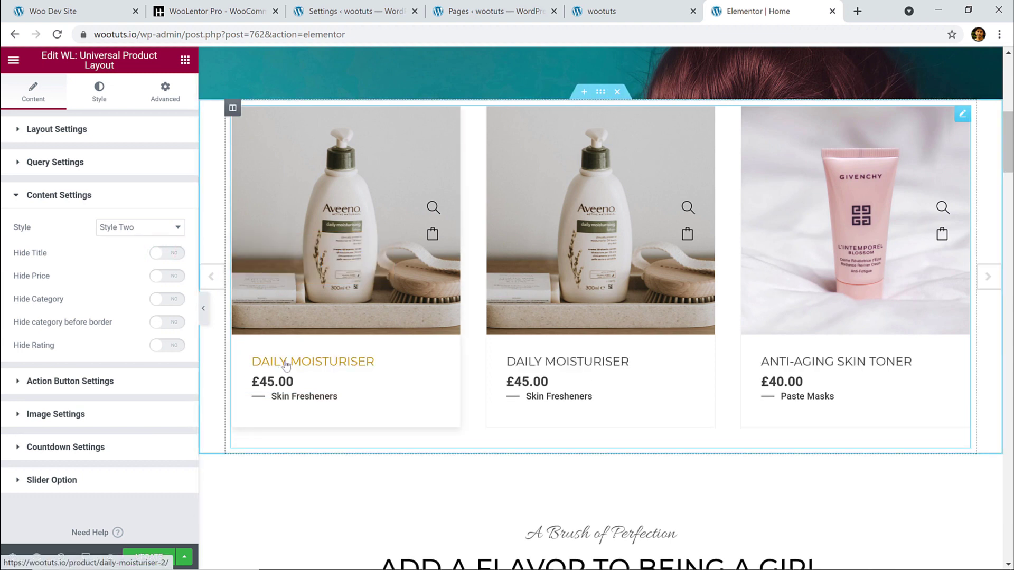
left_click(170, 277)
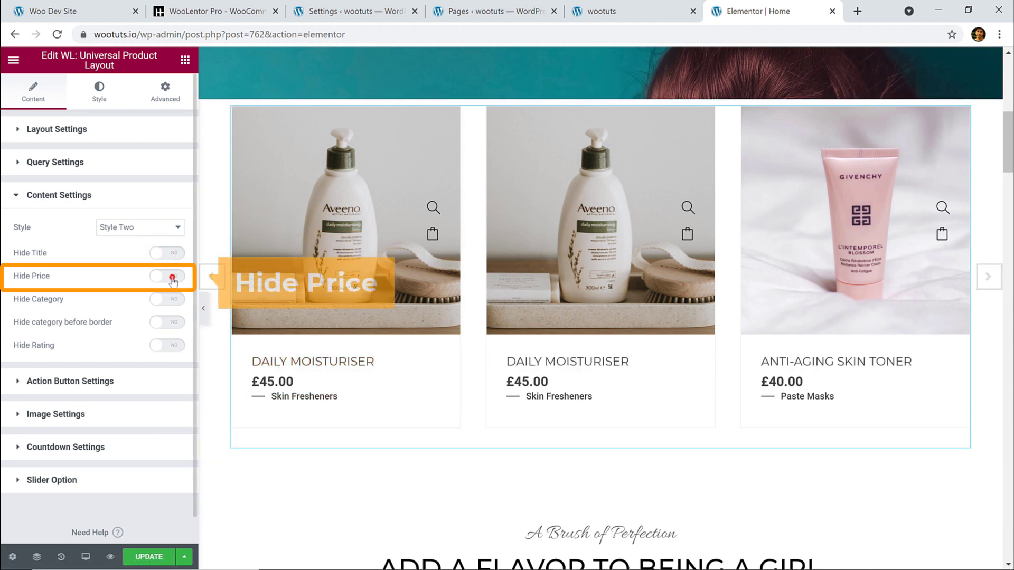
left_click(172, 277)
left_click(172, 301)
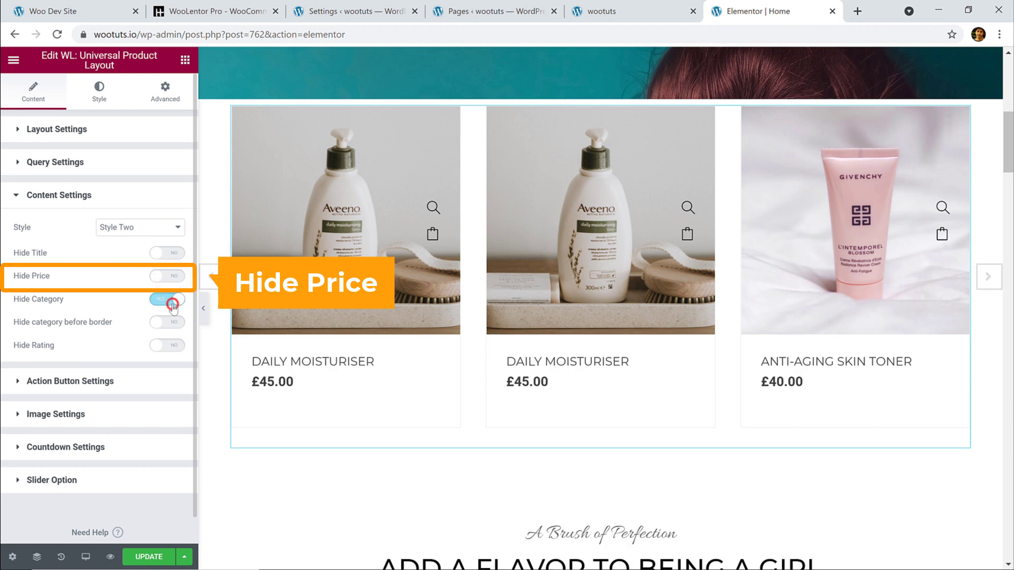
left_click(172, 300)
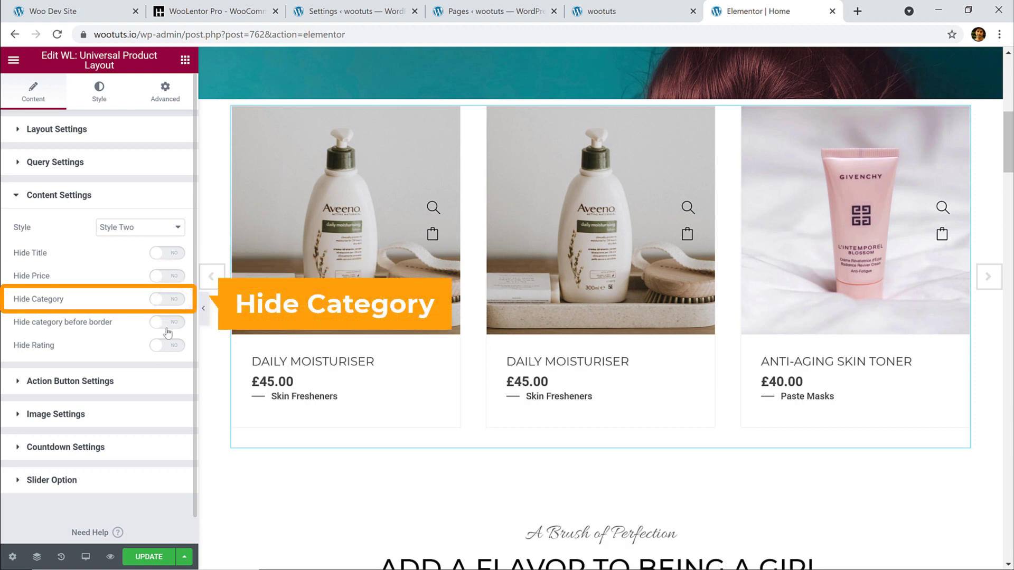
left_click(171, 329)
left_click(168, 323)
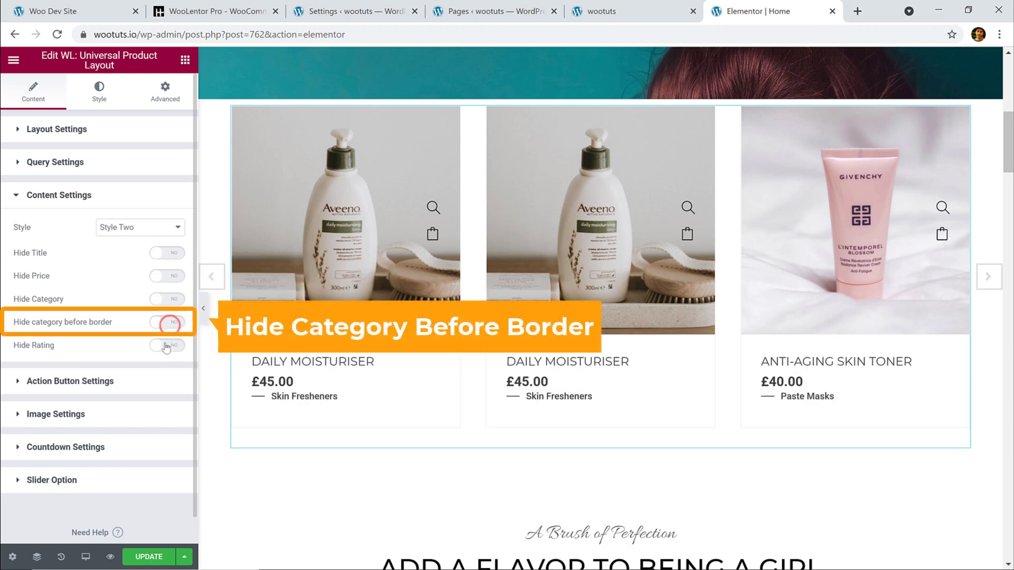
Try hiding the product rating, restore it, and close the content settings
left_click(165, 345)
left_click(164, 345)
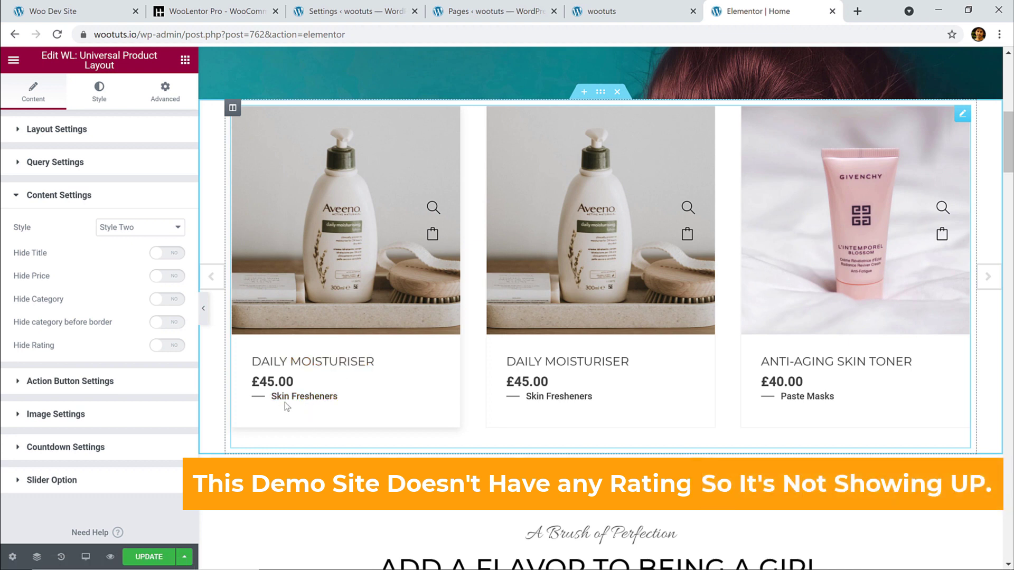
left_click(168, 348)
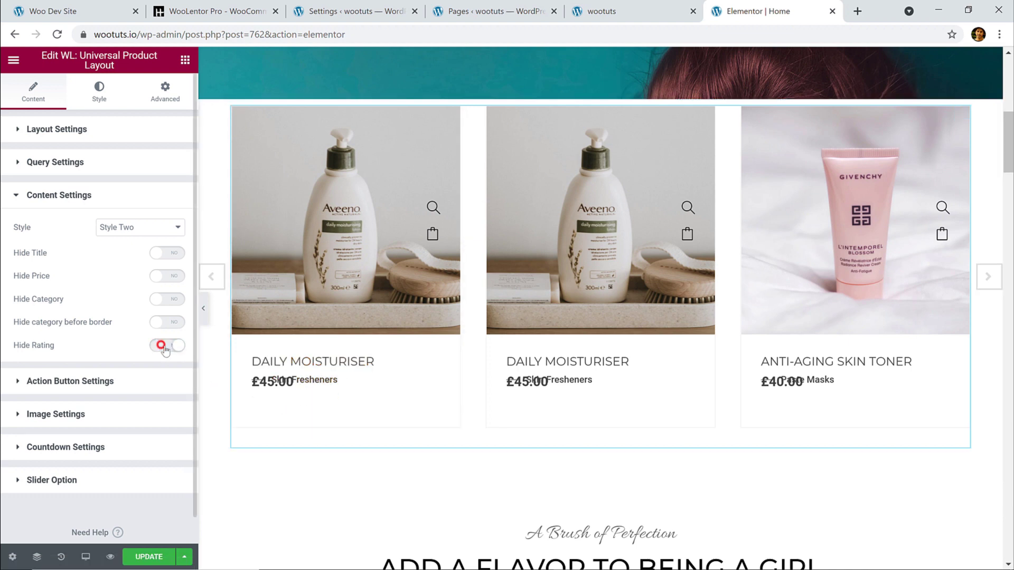
left_click(168, 347)
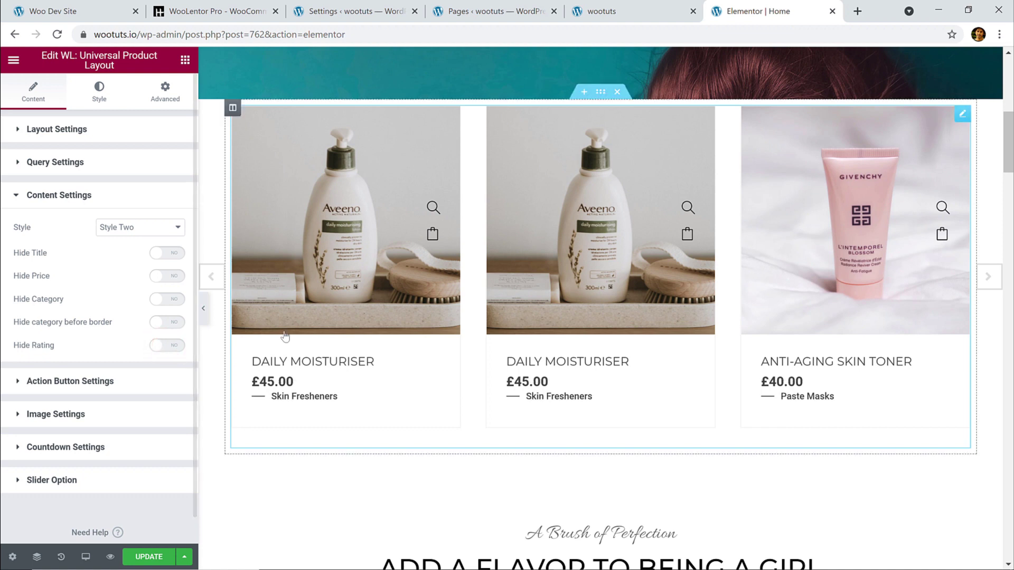
left_click(90, 197)
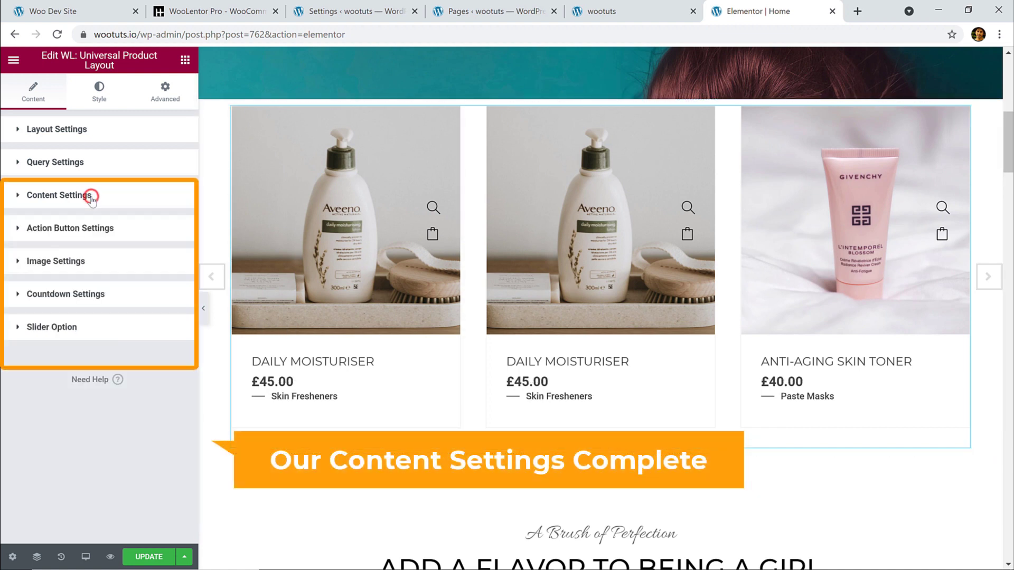
Set the product action button style to Style Two in the action button settings
left_click(104, 229)
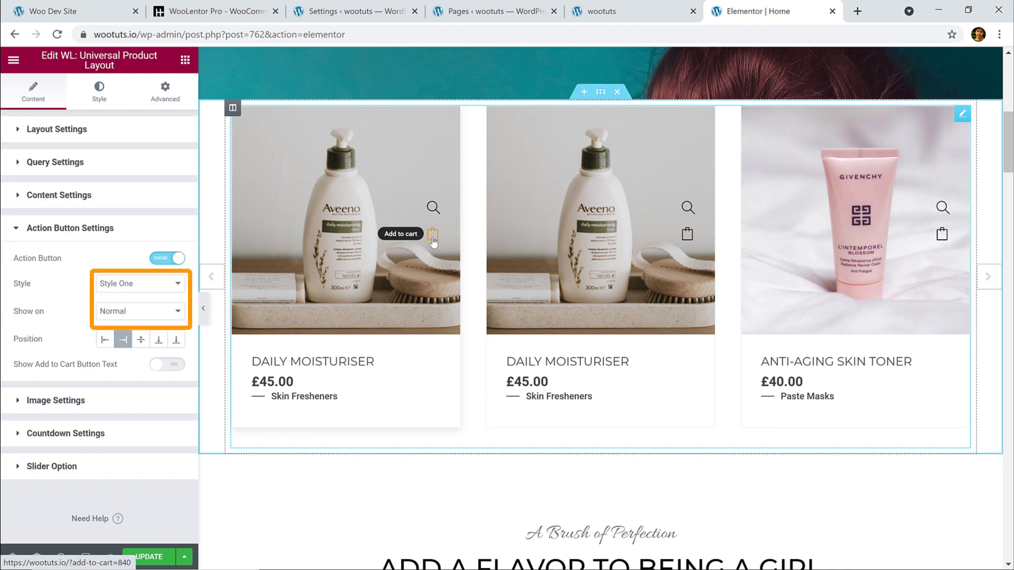
left_click(176, 288)
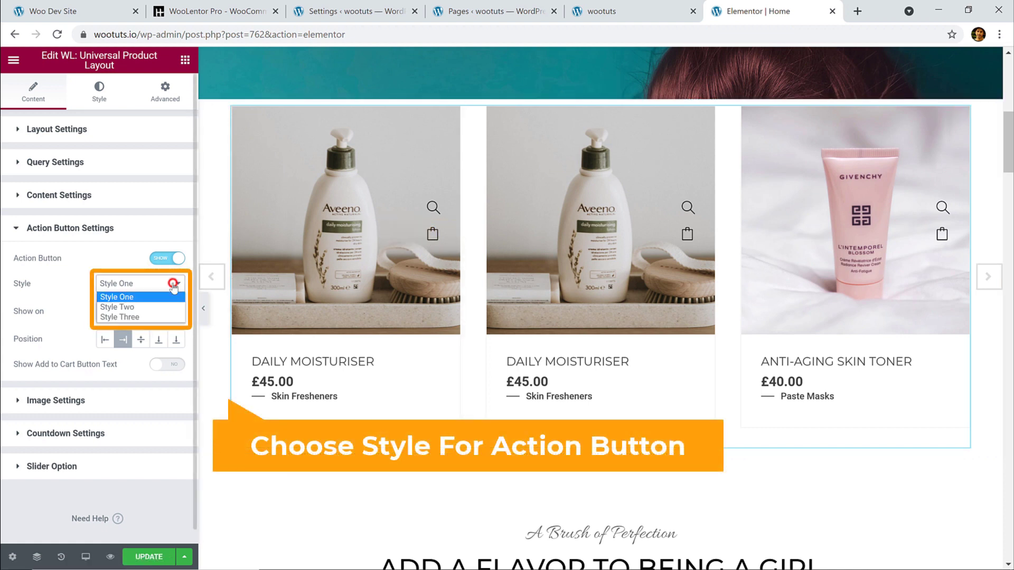
left_click(161, 307)
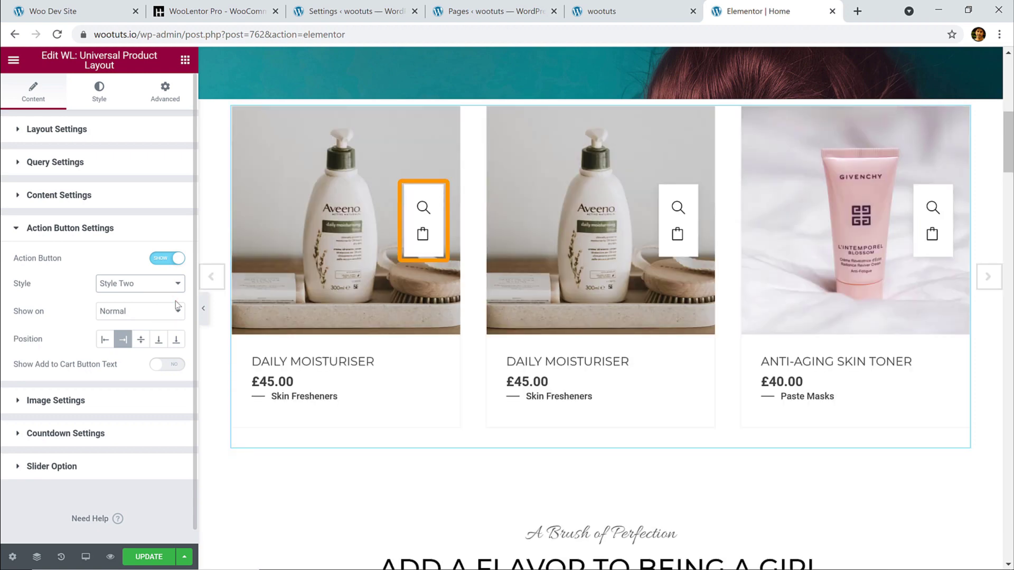
Check the action button style in the Woo Dev Site demo's product slider and return to the Elementor editor
left_click(190, 10)
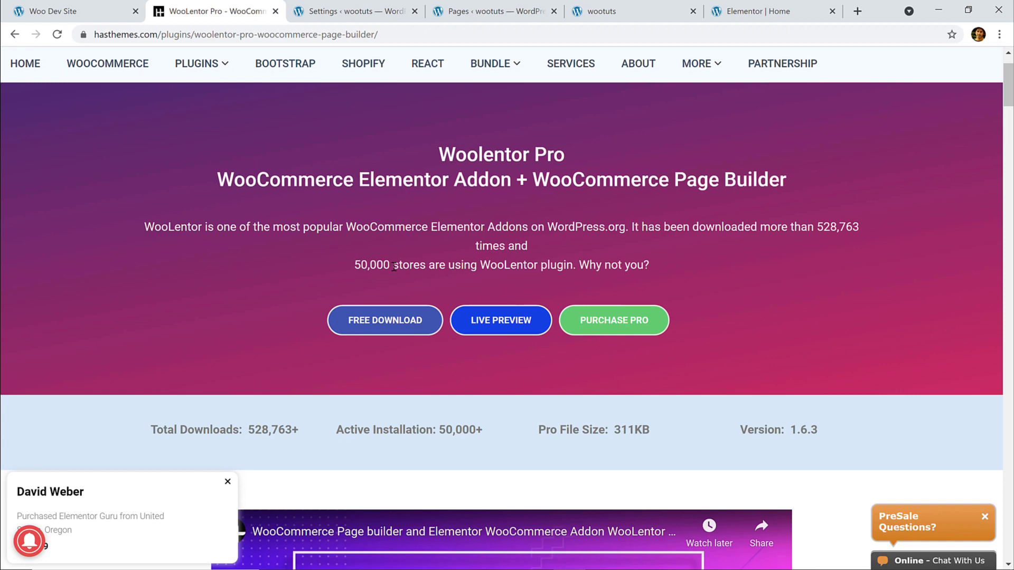
left_click(101, 13)
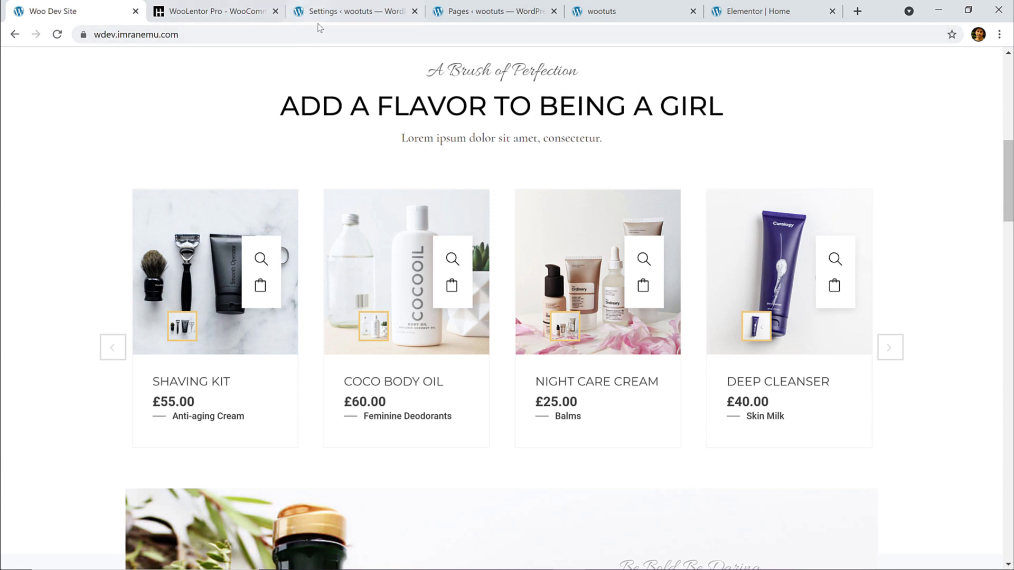
left_click(778, 11)
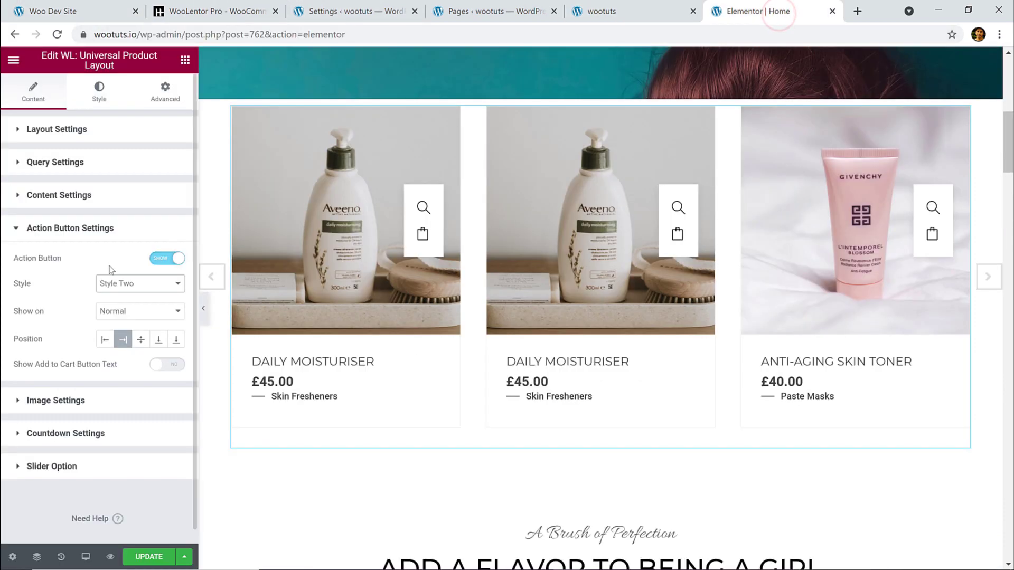
Try showing the action buttons only on Hover, check a product, and set the option back to Normal
left_click(129, 311)
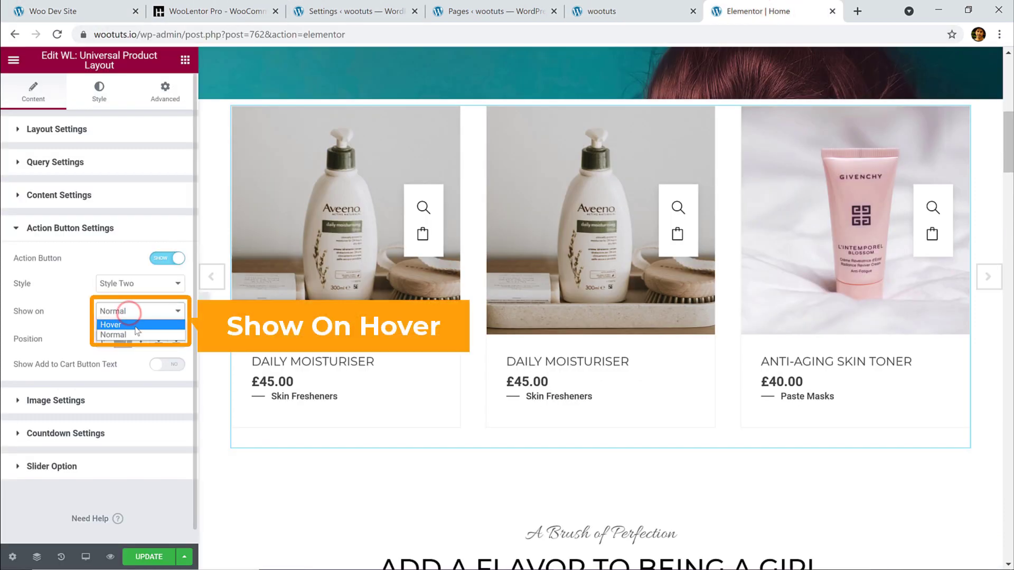
left_click(119, 325)
mouse_move(414, 273)
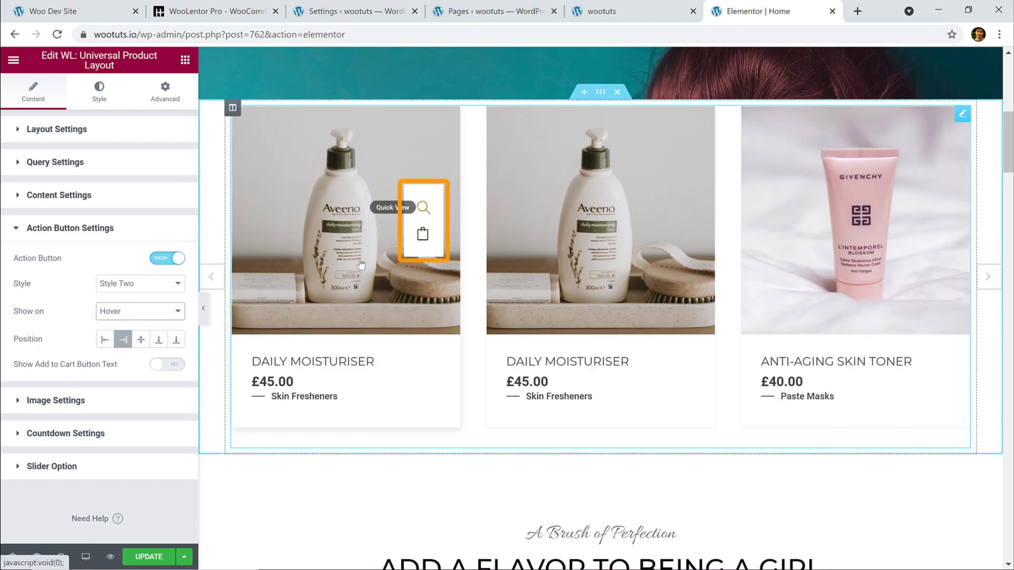
left_click(175, 310)
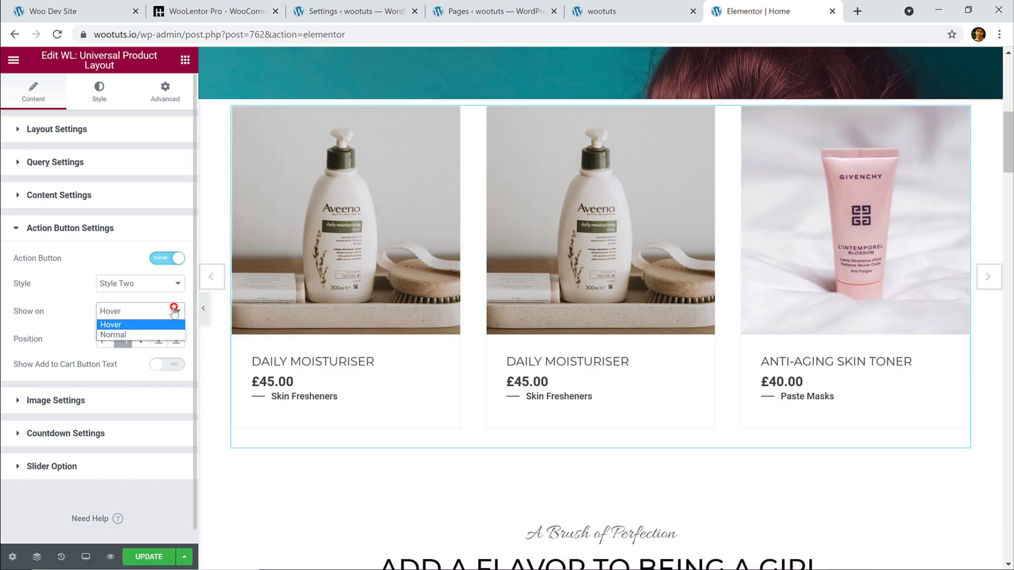
left_click(150, 334)
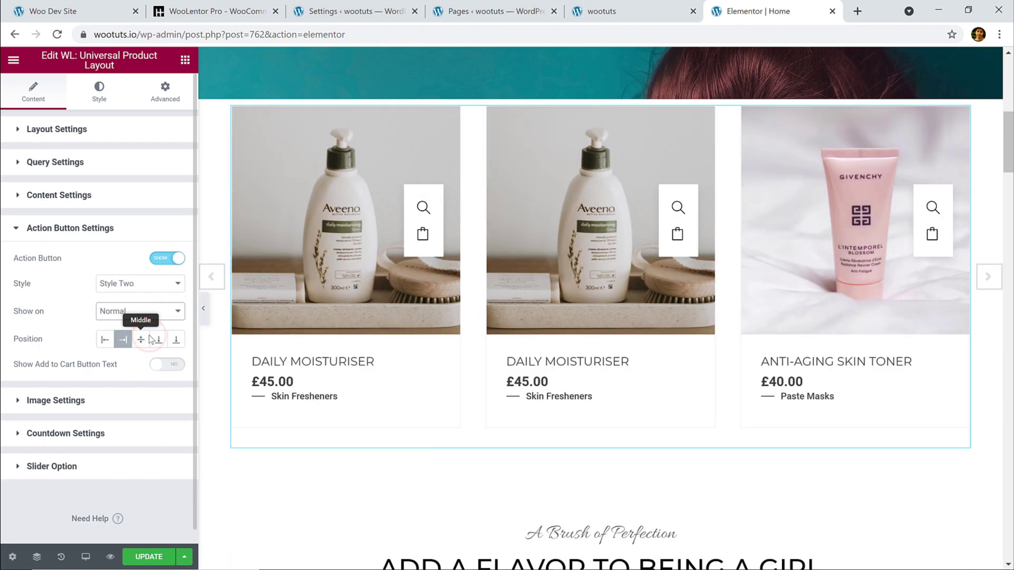
Try showing the Add to Cart button text, turn it off again, and close the action button settings
scroll(79, 319, "down", 1)
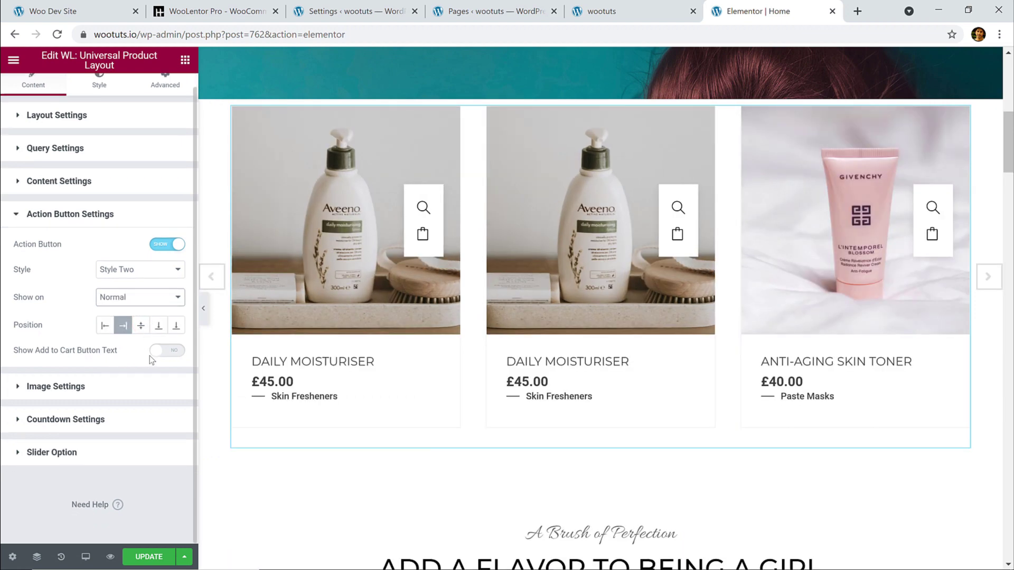
left_click(167, 351)
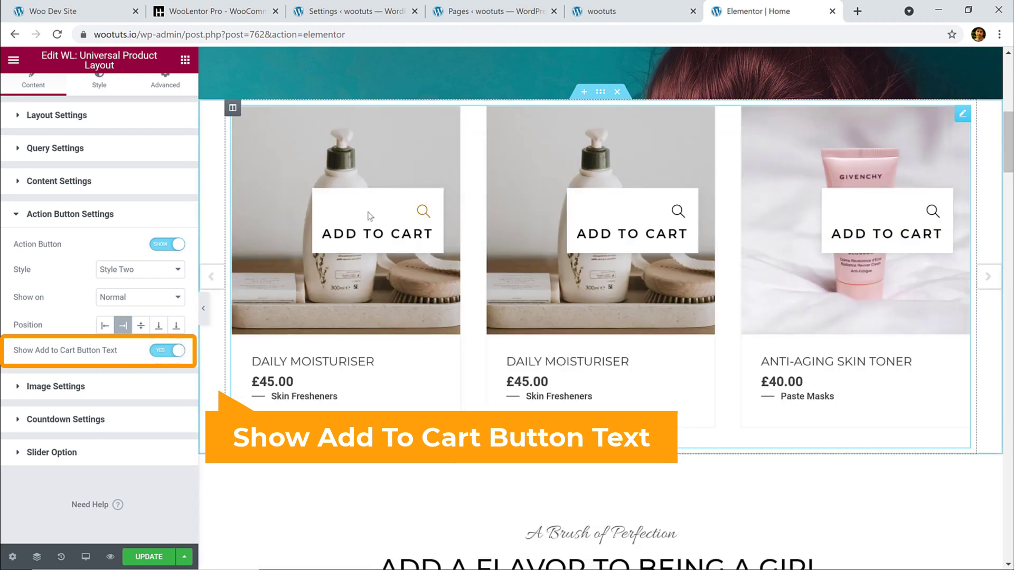
left_click(161, 353)
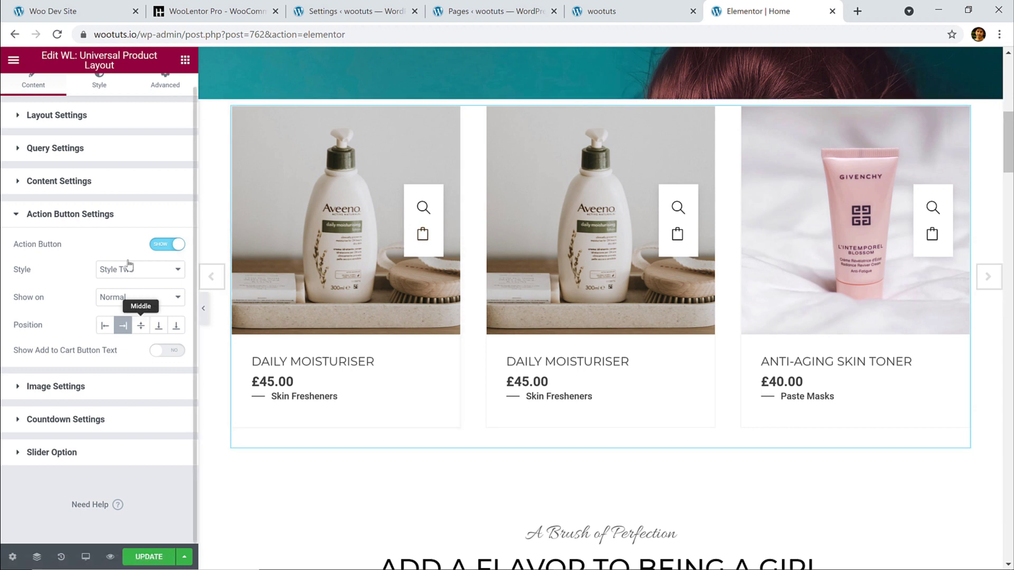
left_click(98, 216)
Try the Image Slider thumbnails style in the image settings
left_click(87, 261)
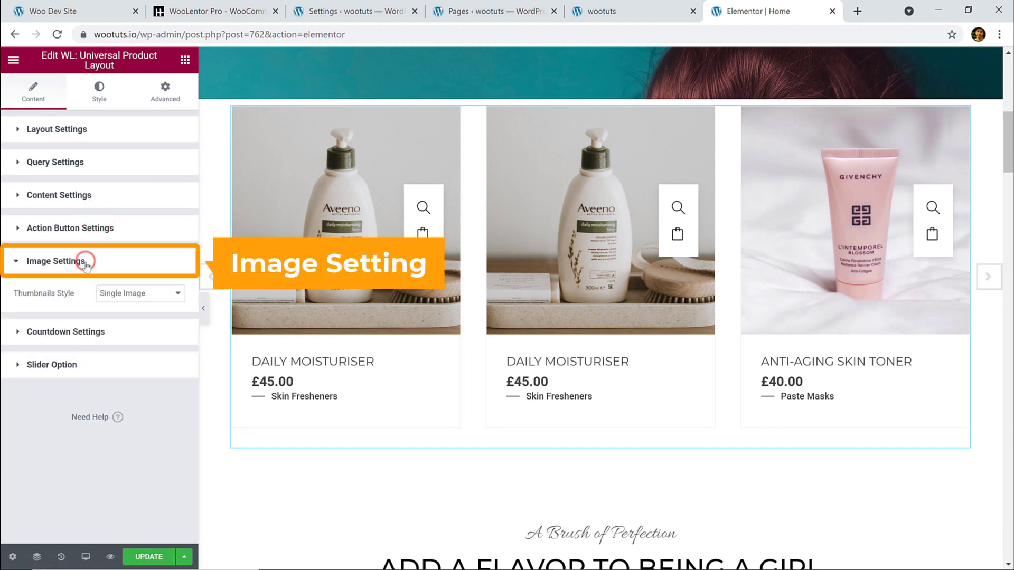
left_click(144, 294)
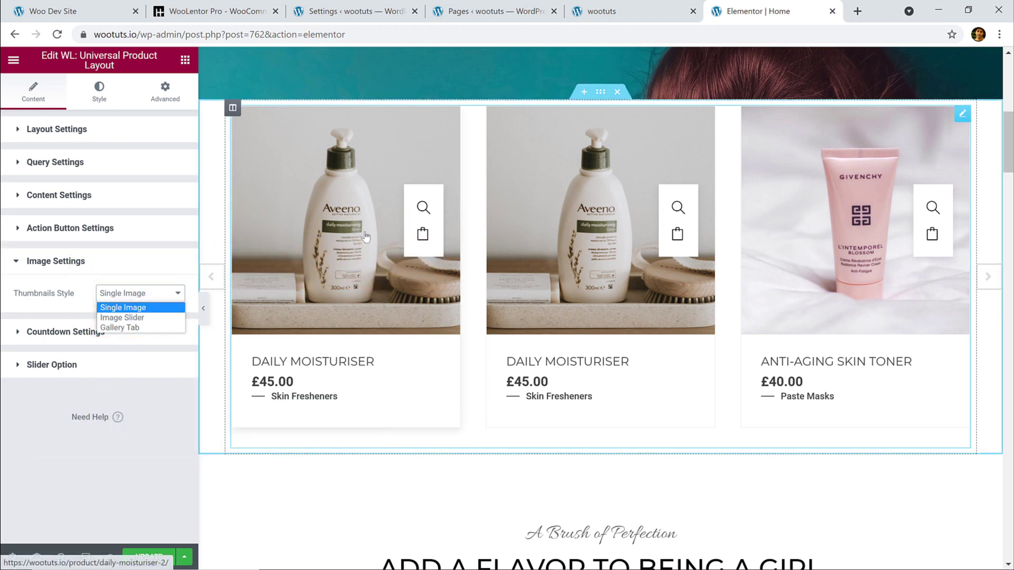
left_click(158, 317)
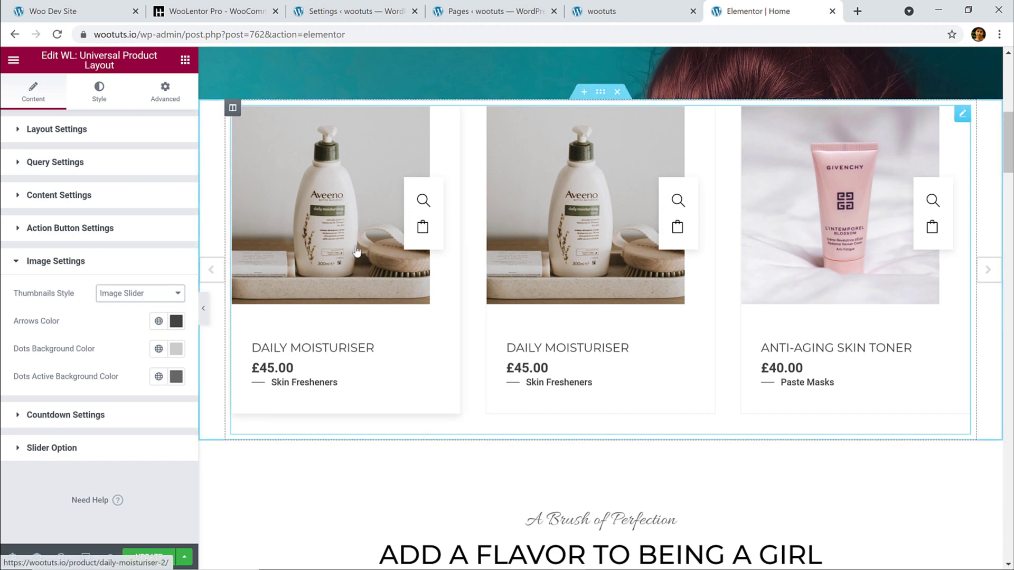
Switch to the Woo Dev Site demo and view different gallery images of the Daily Moisturiser product
left_click(70, 5)
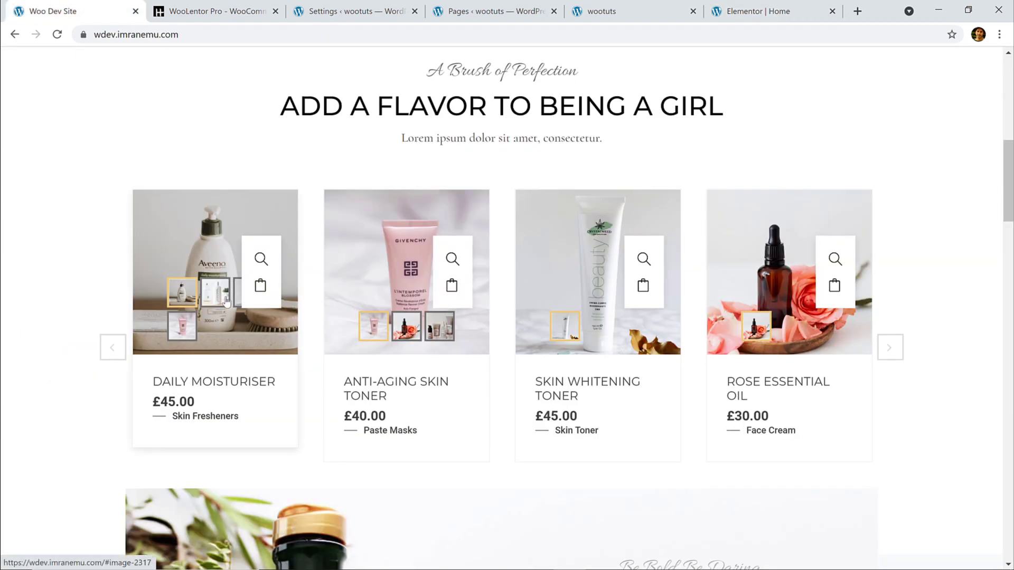
left_click(223, 296)
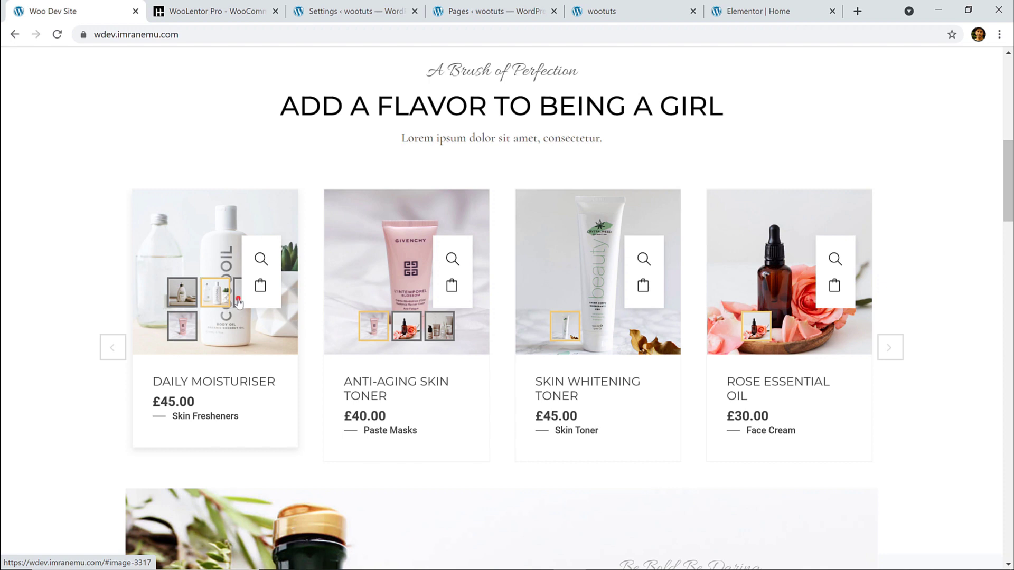
left_click(183, 326)
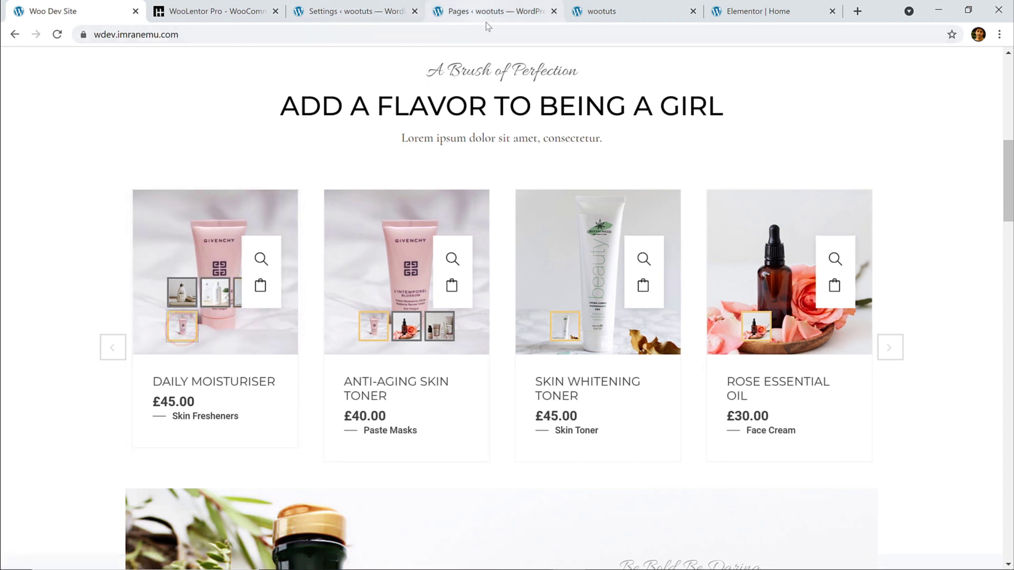
Return to the Elementor editor and set the thumbnails style to Gallery Tab
left_click(757, 15)
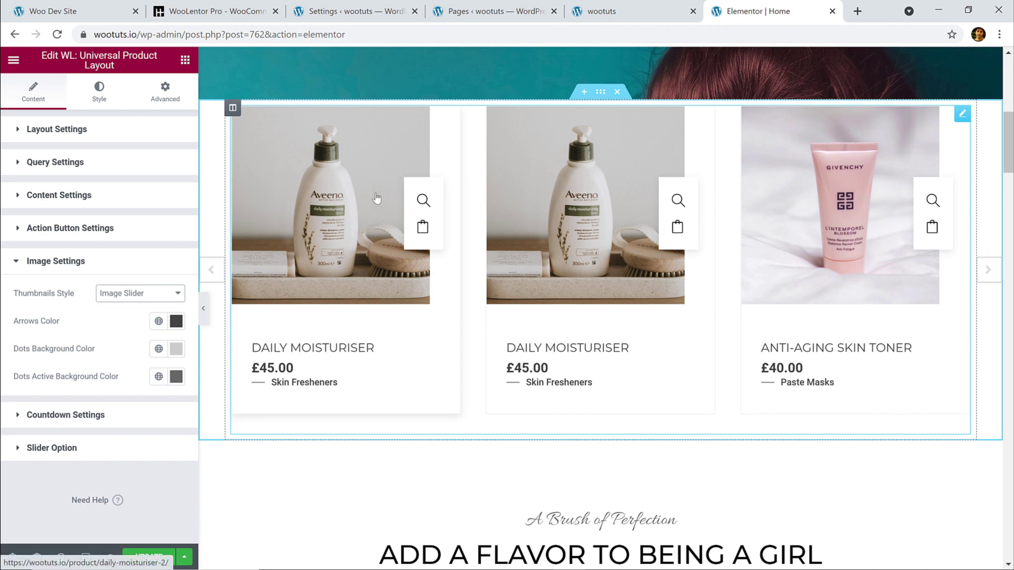
left_click(147, 293)
left_click(120, 328)
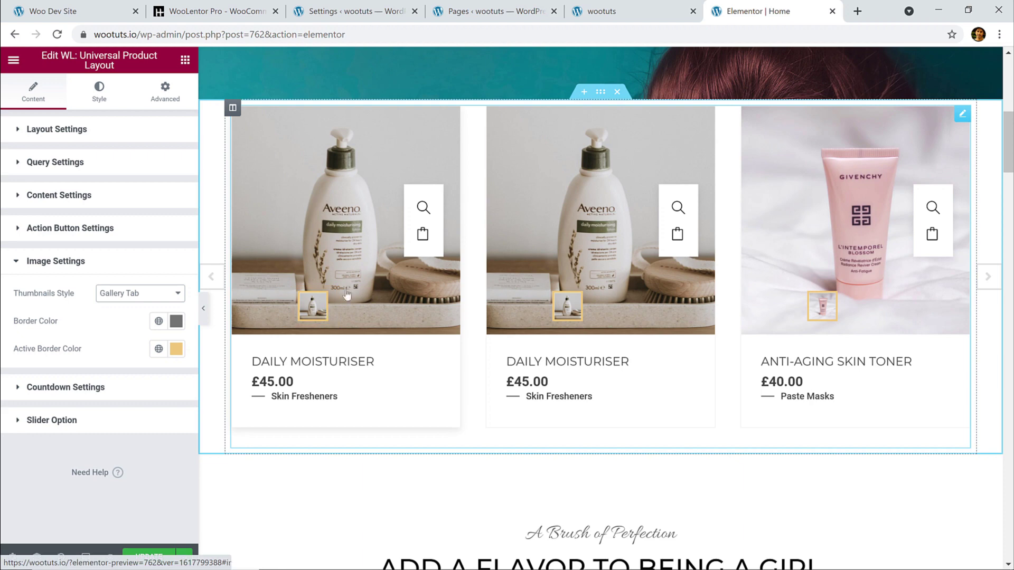
On the Woo Dev Site demo, cycle through the gallery thumbnails of the Daily Moisturiser and Anti-Aging Skin Toner products
left_click(38, 7)
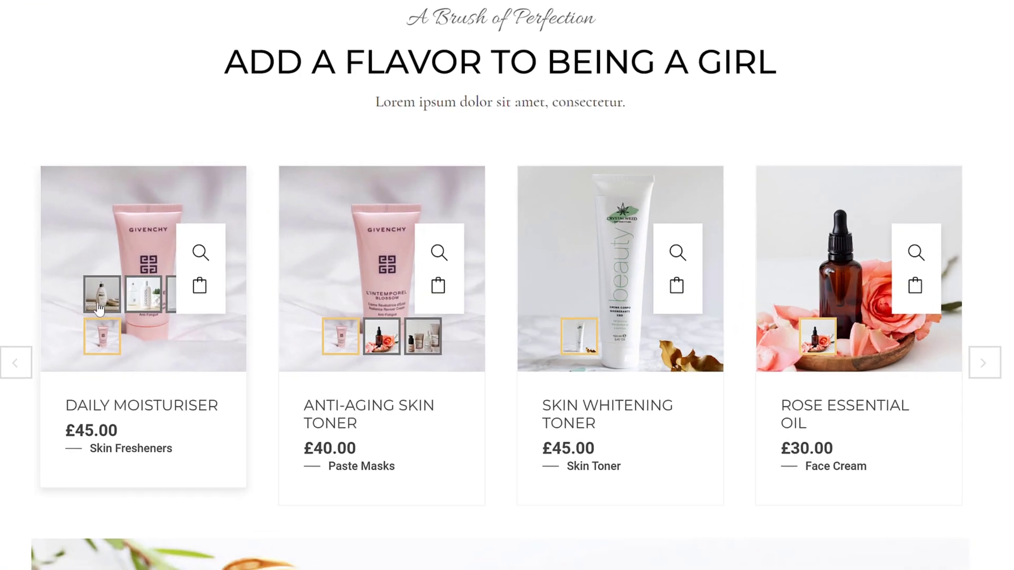
left_click(99, 306)
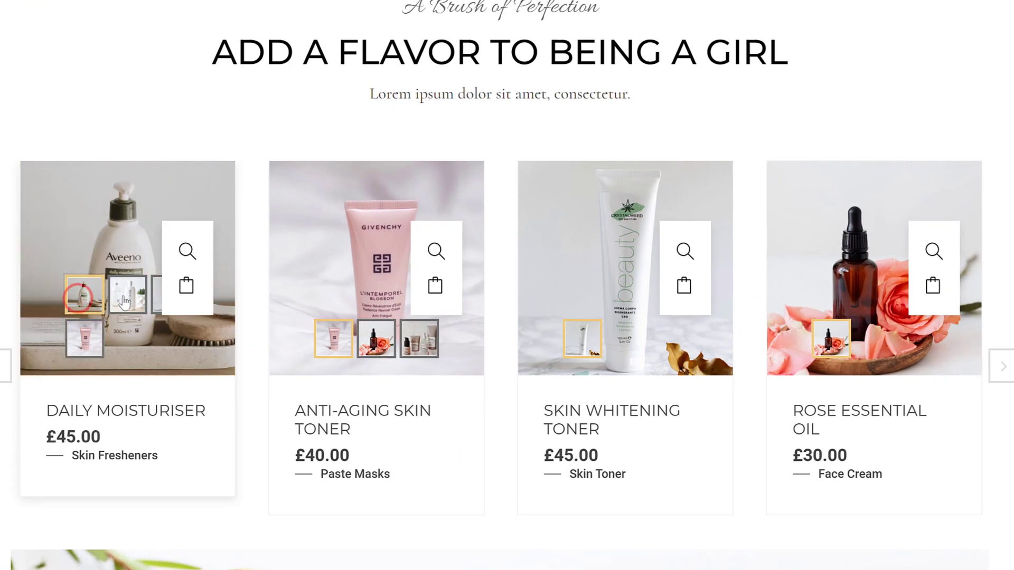
left_click(143, 295)
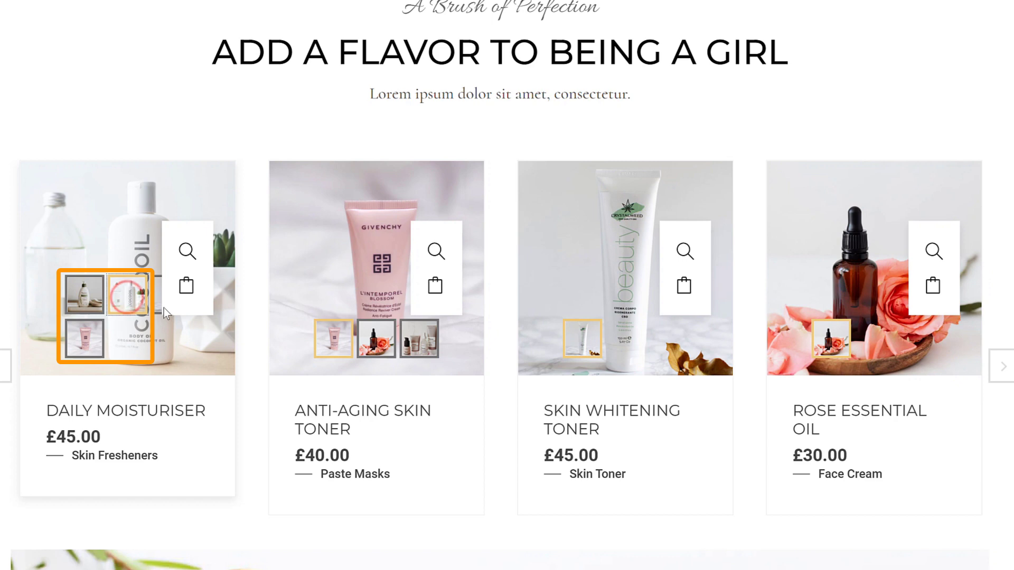
left_click(376, 340)
left_click(421, 350)
left_click(333, 339)
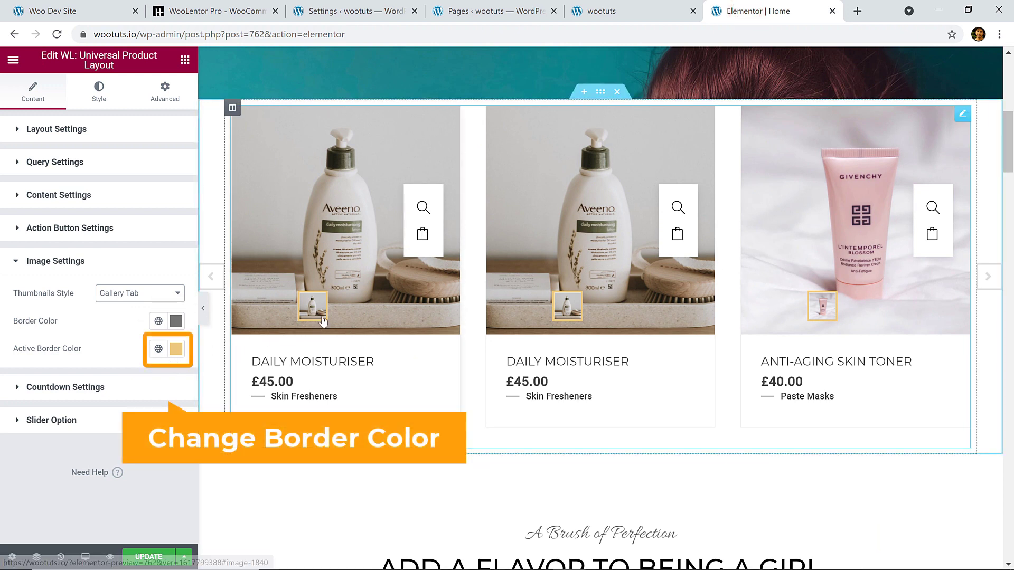
Set the thumbnails' active border color to pink #D4117C and close the image settings
left_click(179, 350)
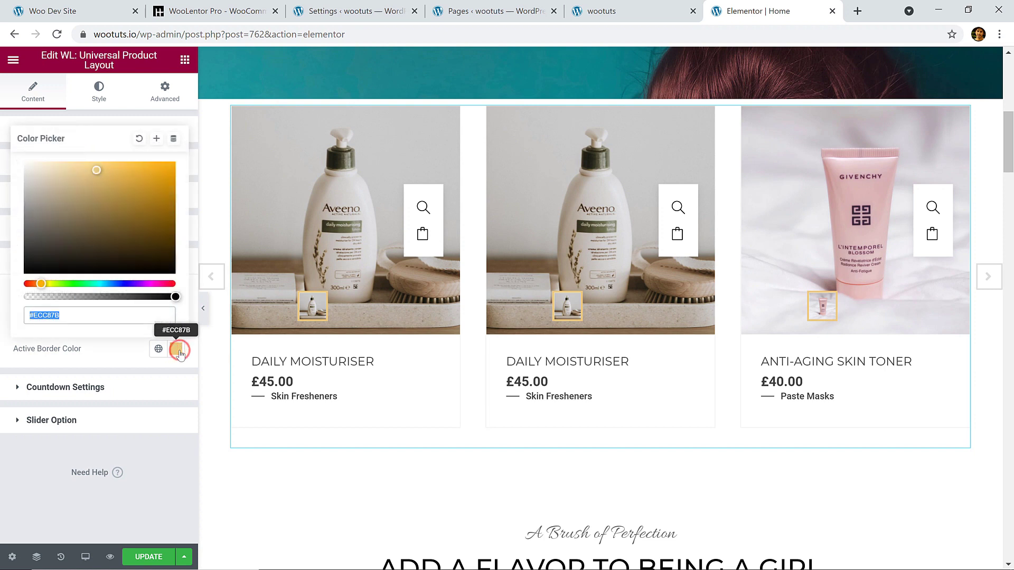
left_click(161, 284)
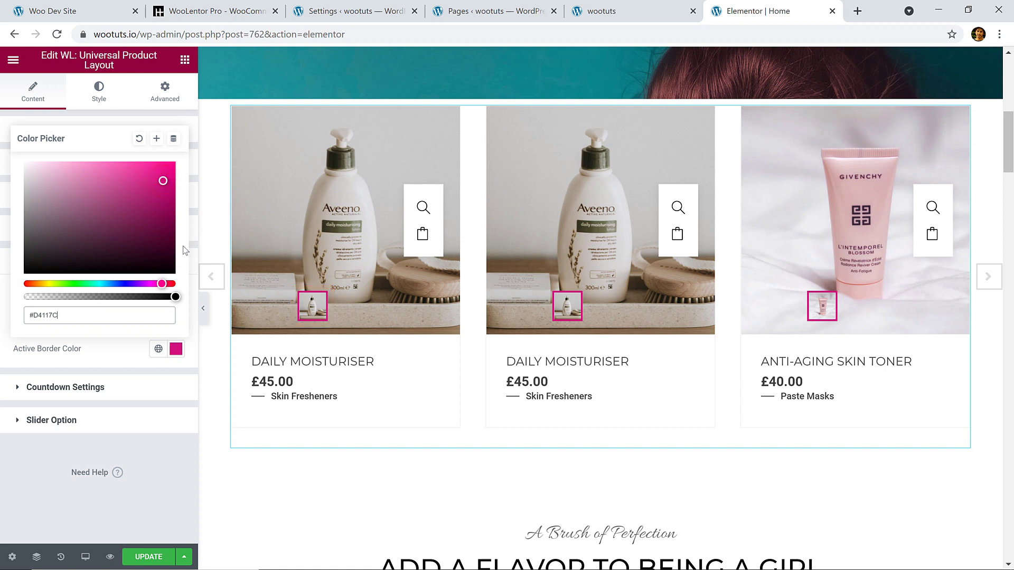
left_click(125, 351)
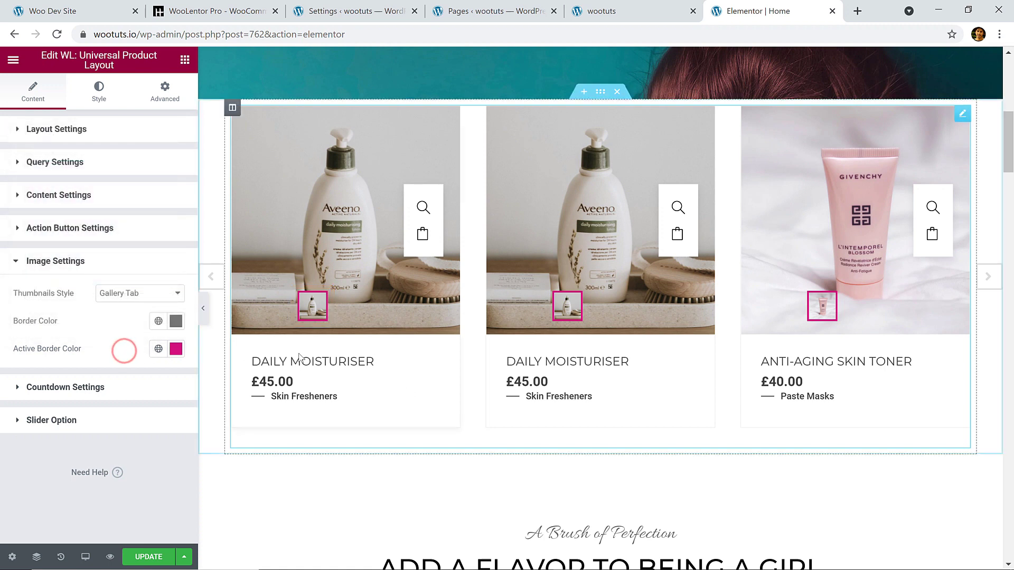
left_click(102, 261)
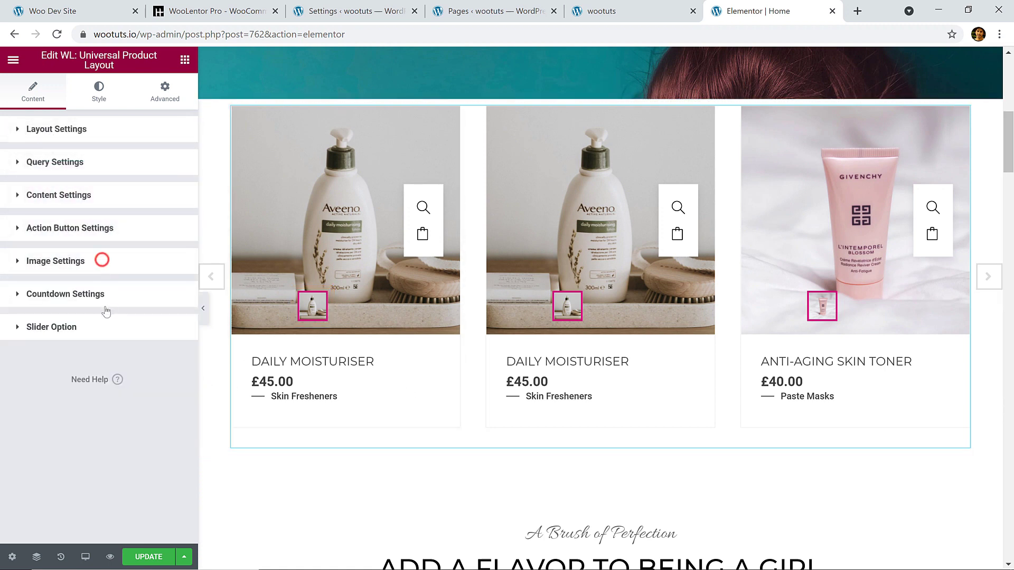
Turn on the countdown timer in the product layout's countdown settings
left_click(107, 293)
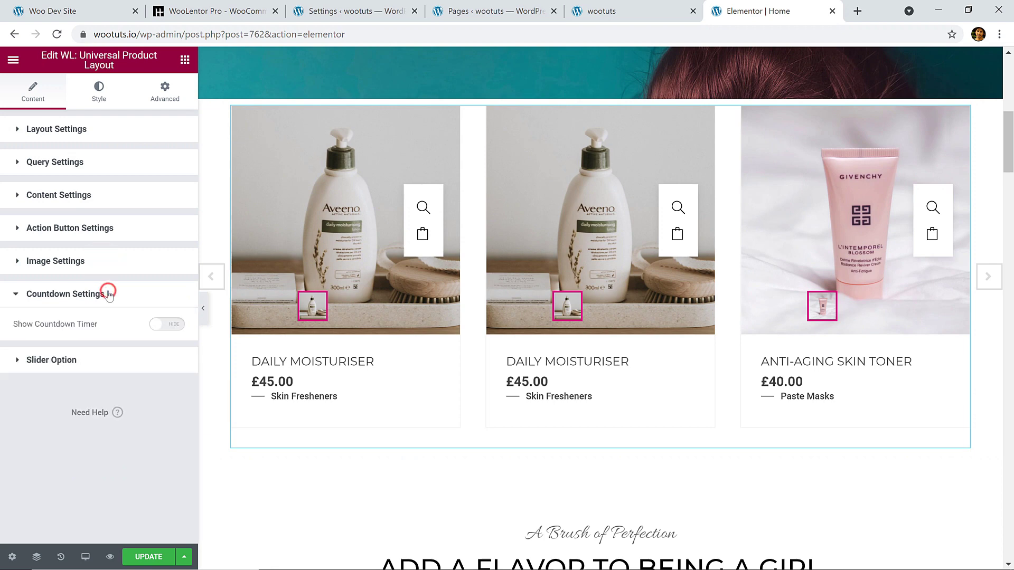
left_click(163, 324)
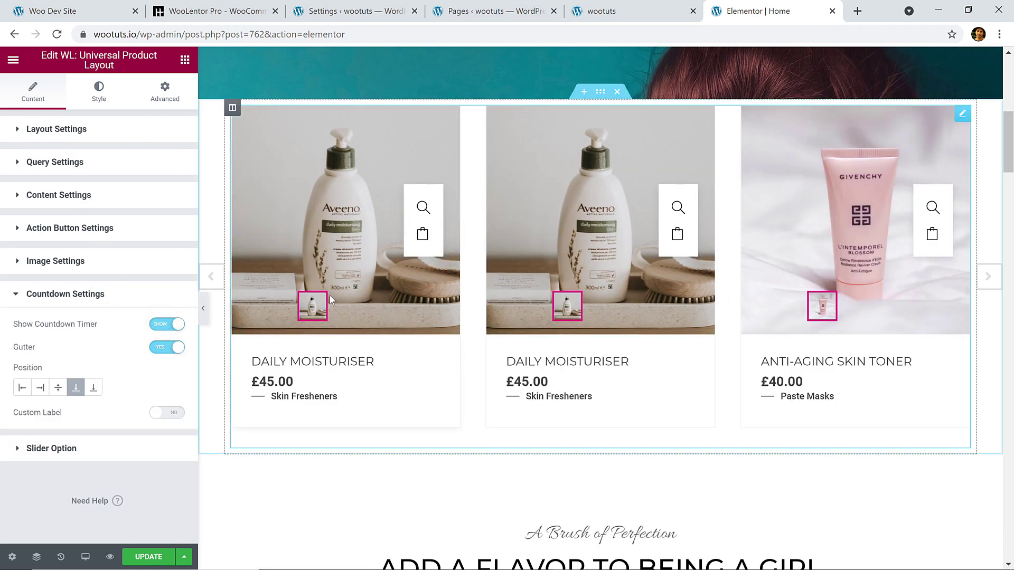
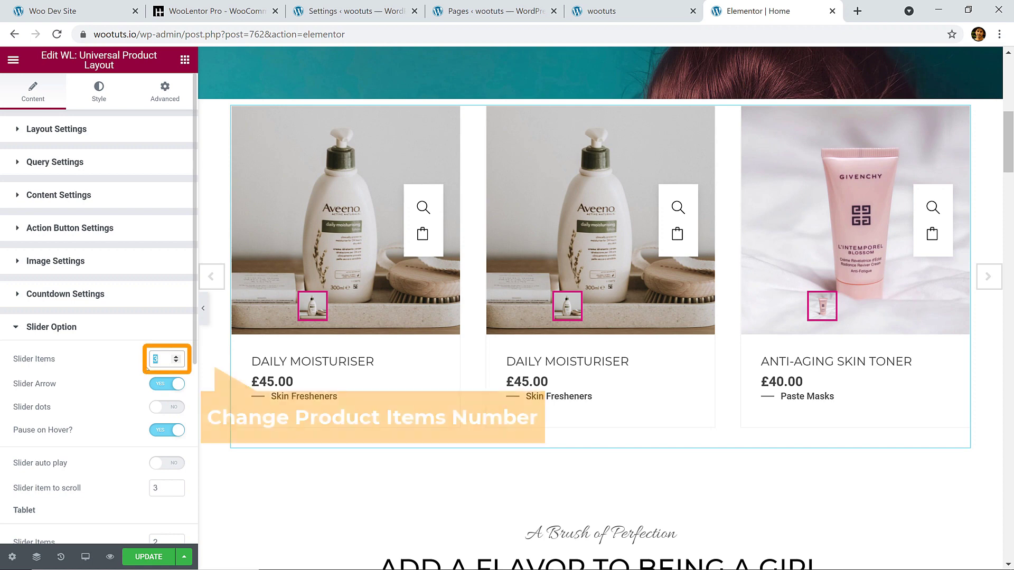
Try 5 and 6 slider items in the slider options and settle on 4 slider items
type("4")
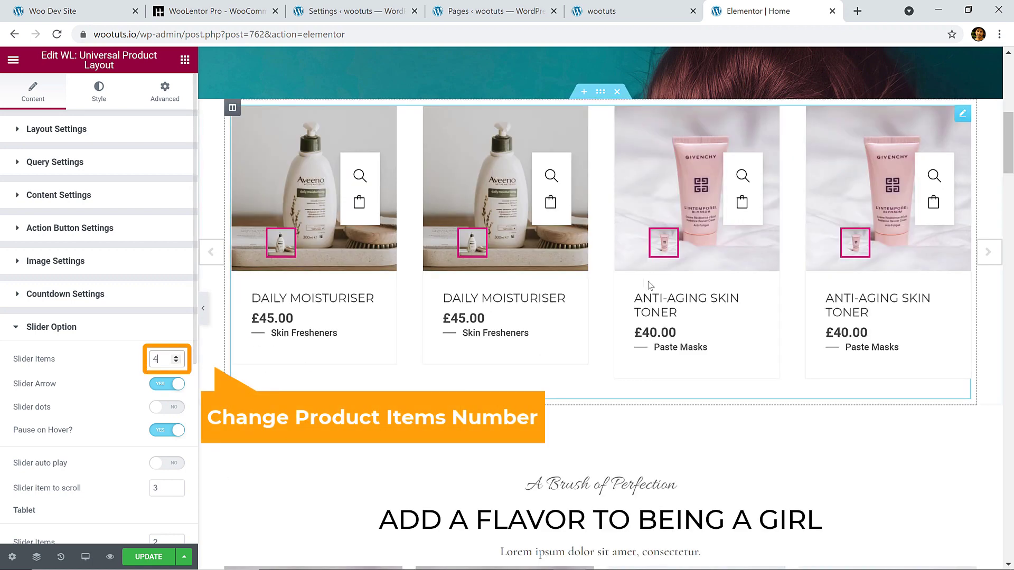
left_click(176, 357)
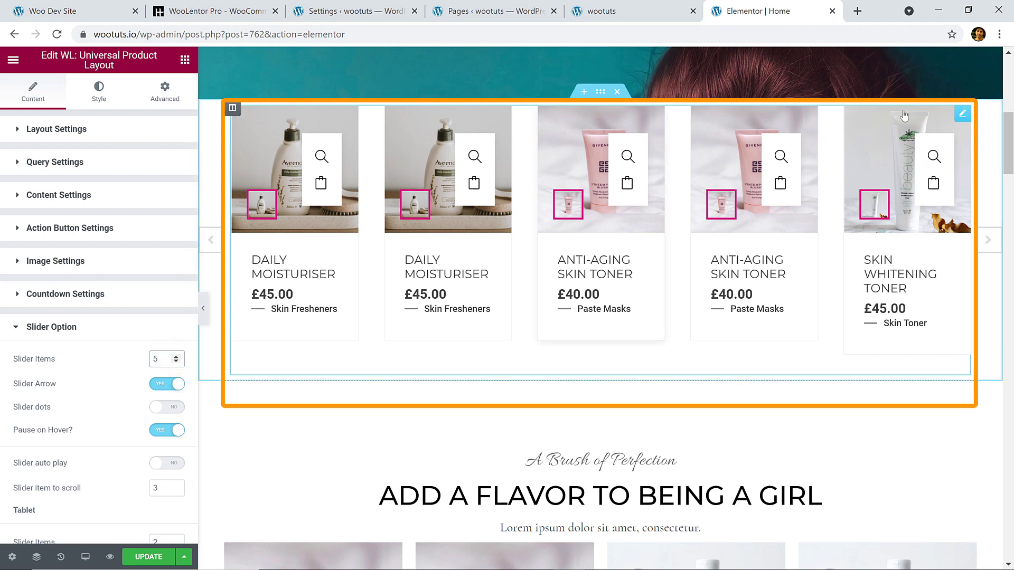
left_click(176, 356)
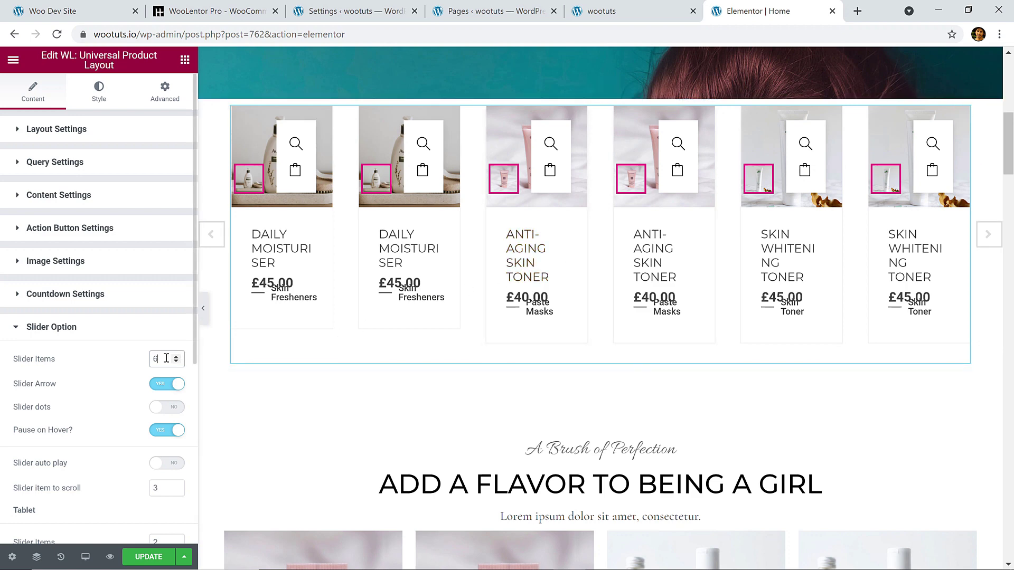
type("4")
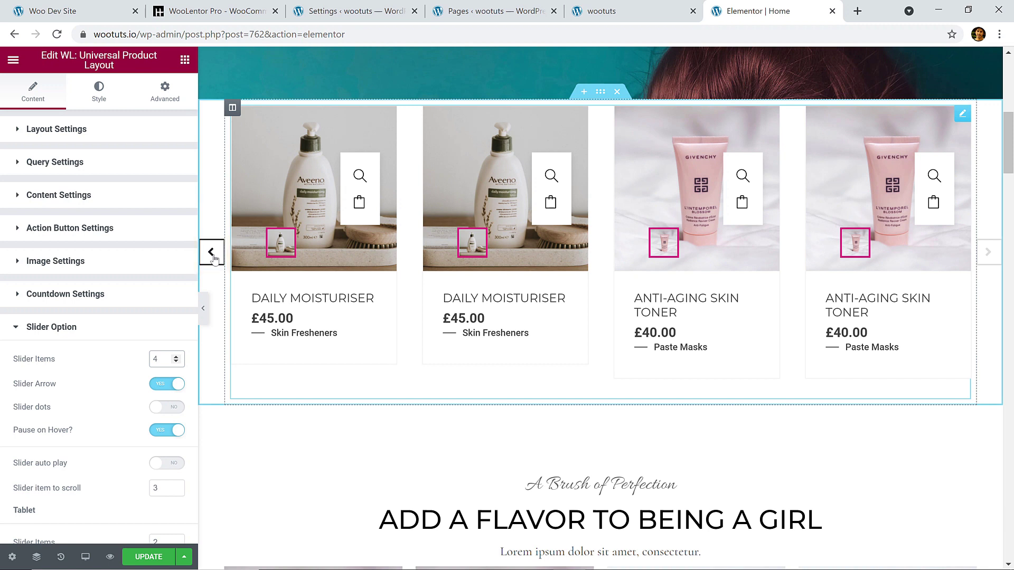
Toggle the slider arrows off and back on, and turn on slider auto play
left_click(169, 390)
left_click(168, 385)
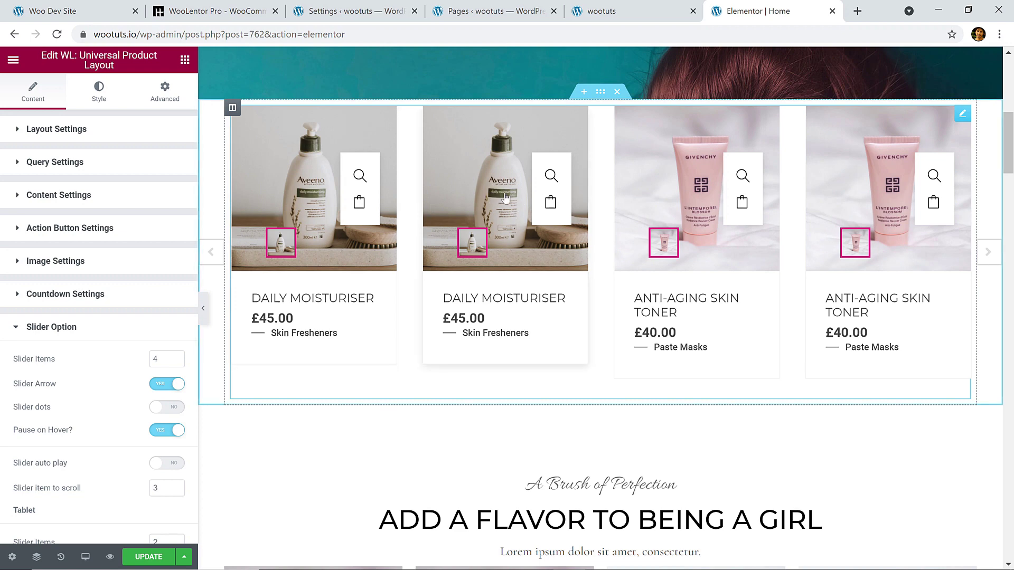
scroll(87, 364, "down", 3)
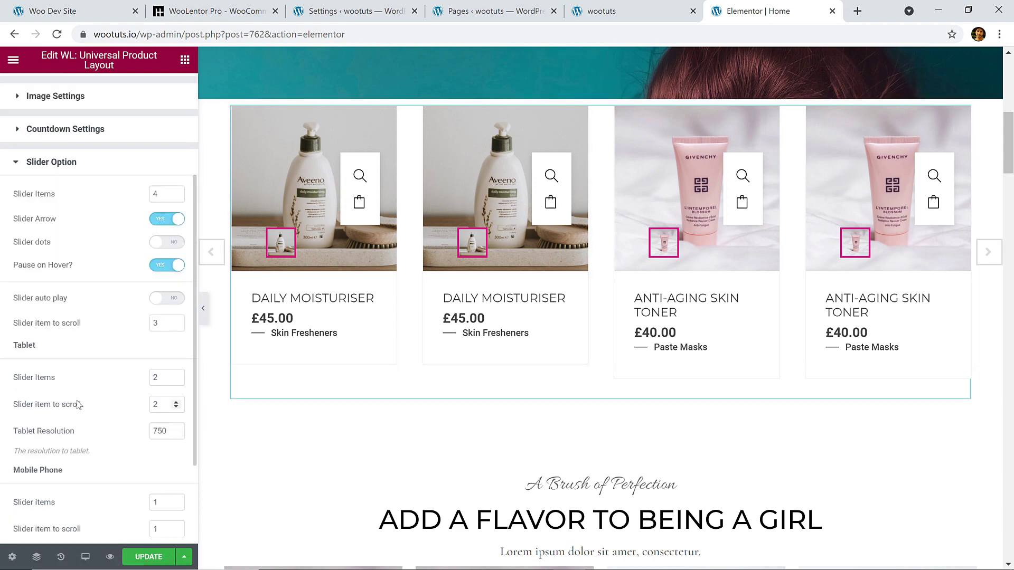
left_click(158, 299)
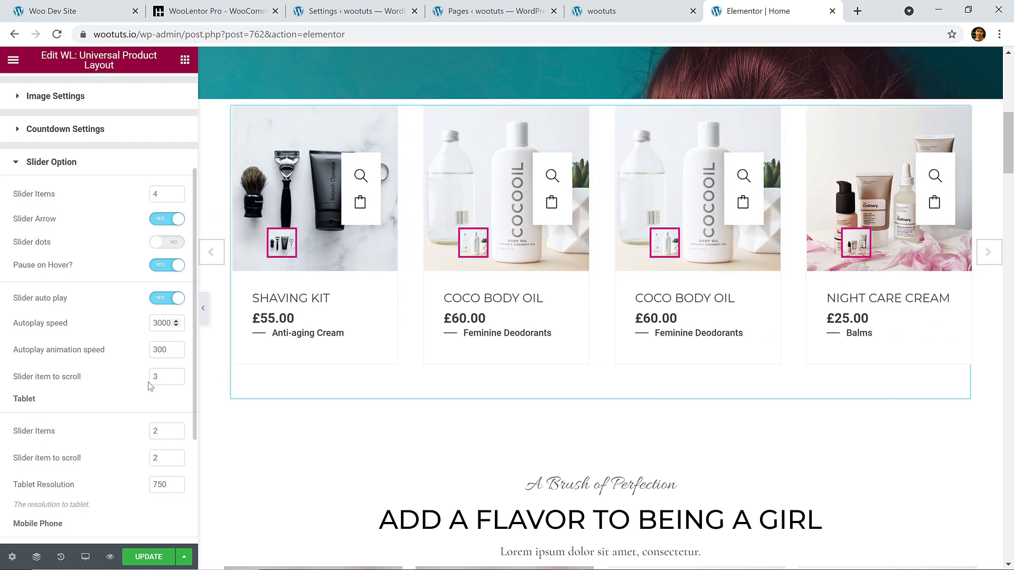
Review the desktop, tablet and mobile slider options and save the page update
scroll(90, 373, "down", 3)
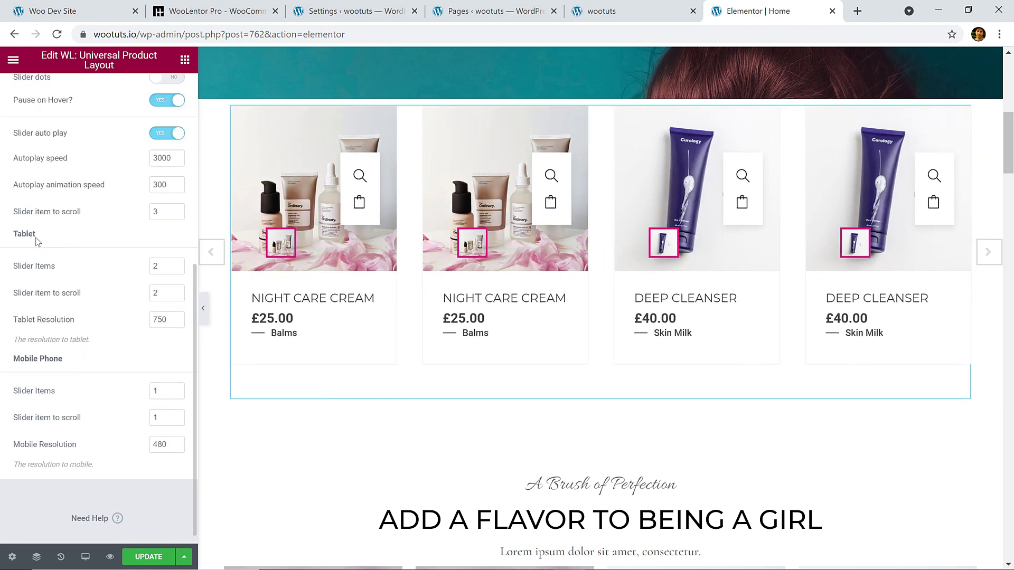
scroll(60, 255, "up", 3)
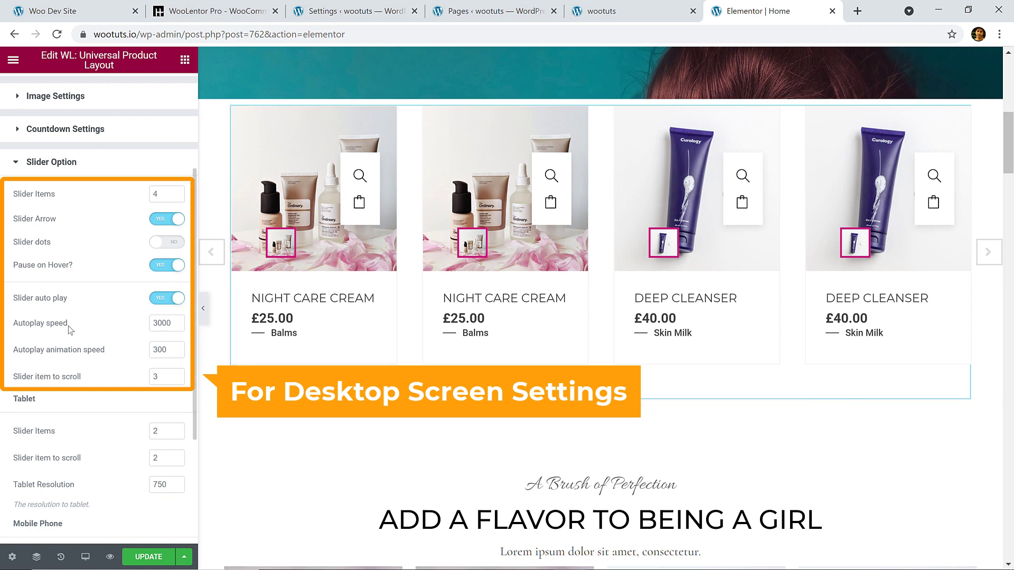
scroll(69, 329, "down", 3)
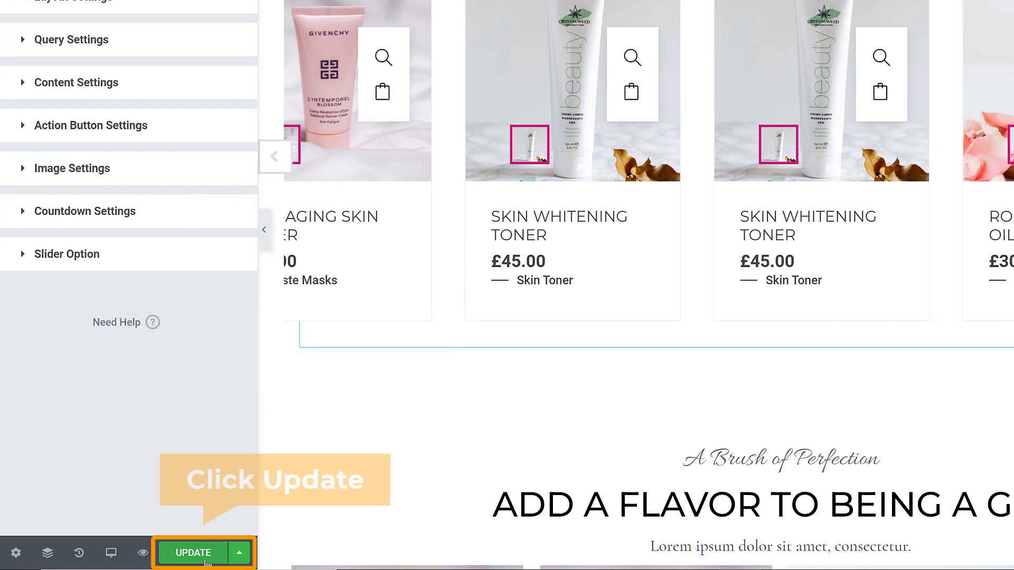
left_click(156, 559)
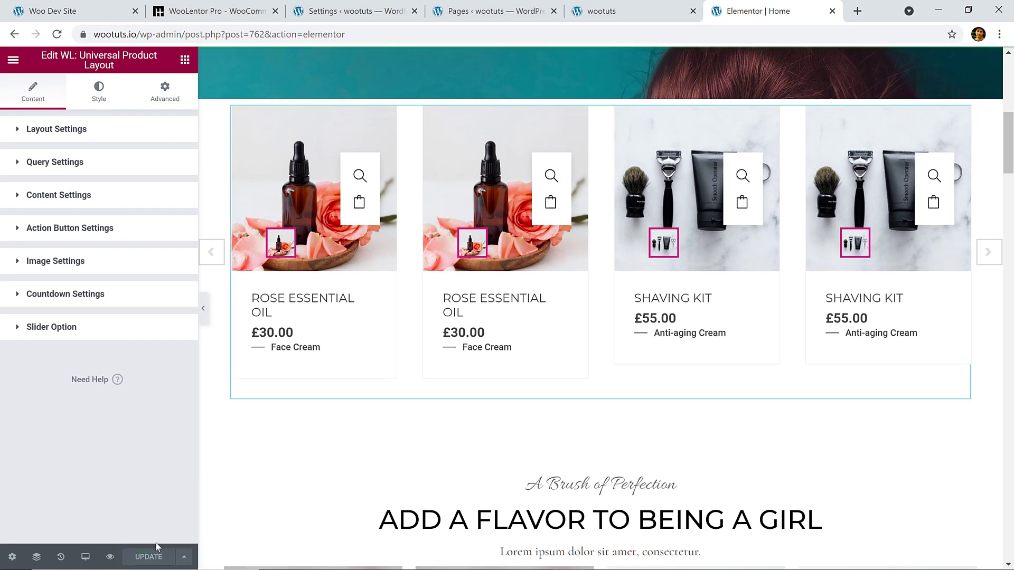
In the widget's style settings, unlink the outer padding values and set the top and bottom padding to 40 px
left_click(100, 93)
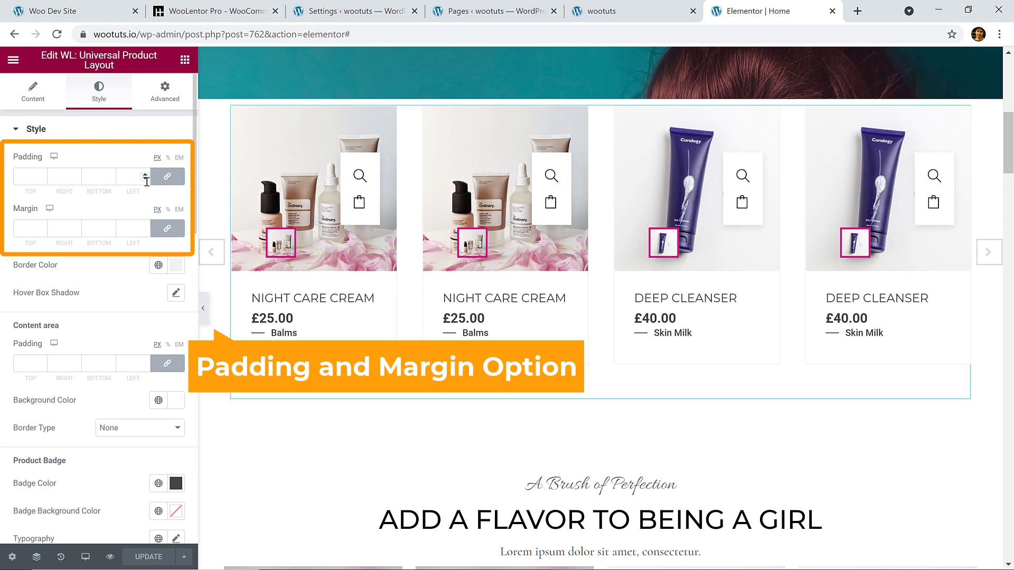
left_click(167, 176)
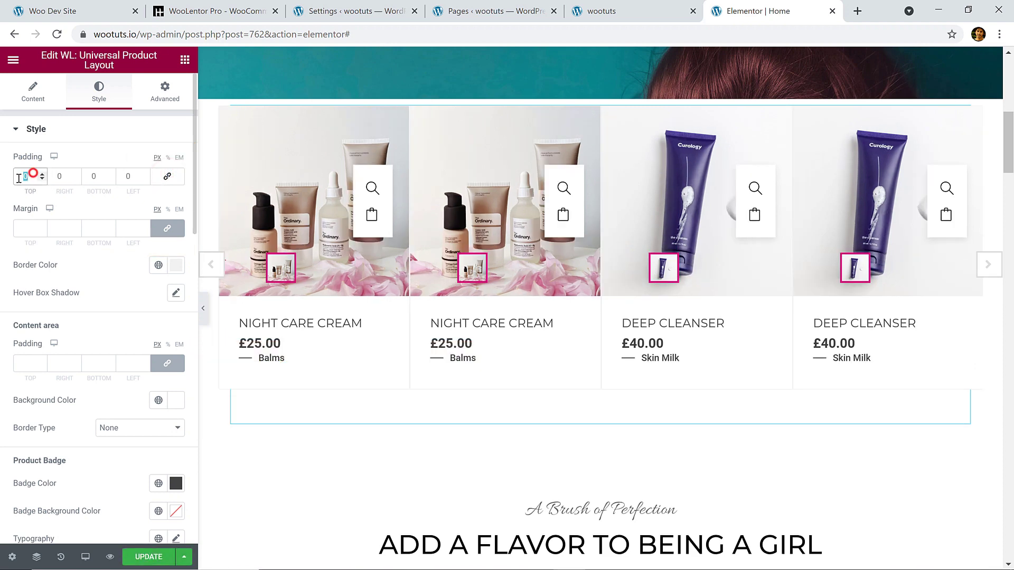
type("40")
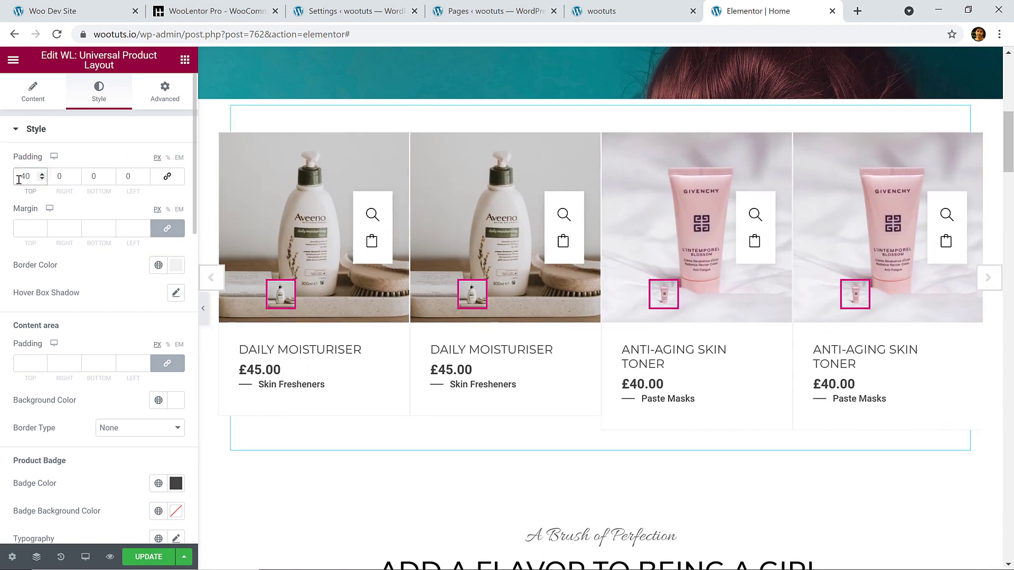
double_click(95, 178)
type("40")
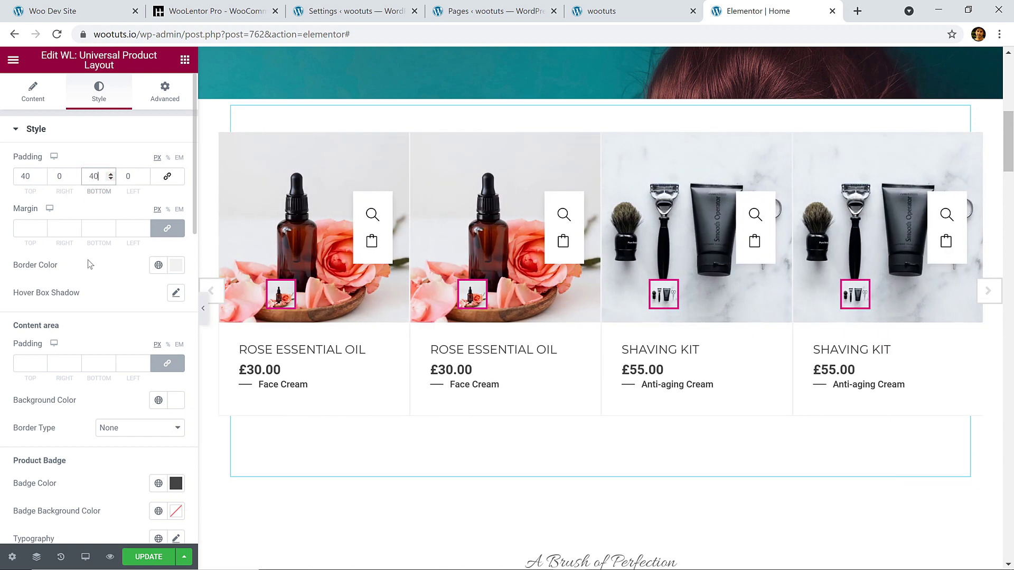
Try red #CE1212 and purple #65245D as the content area's background color, and reset the color
scroll(119, 291, "down", 3)
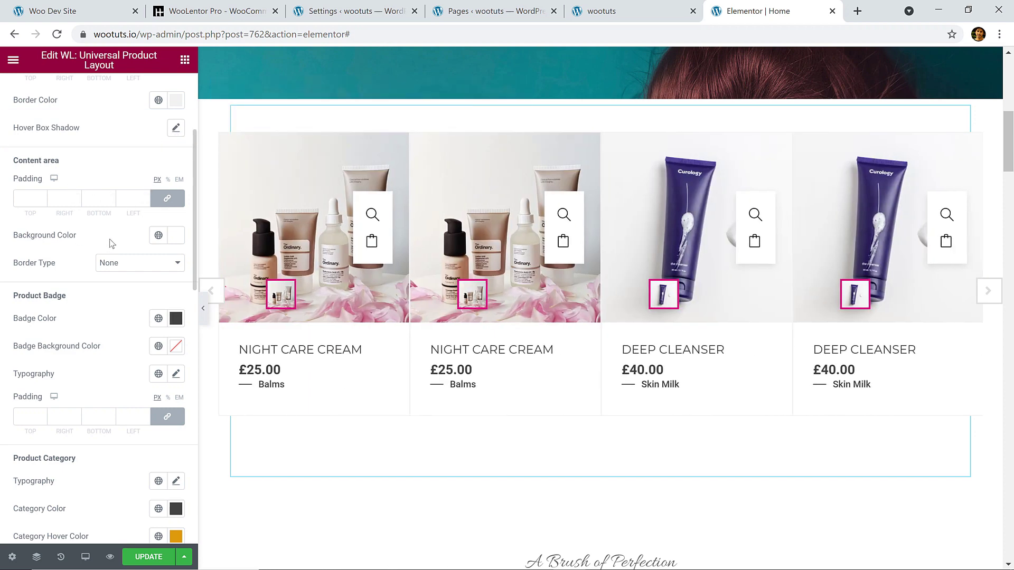
left_click(176, 235)
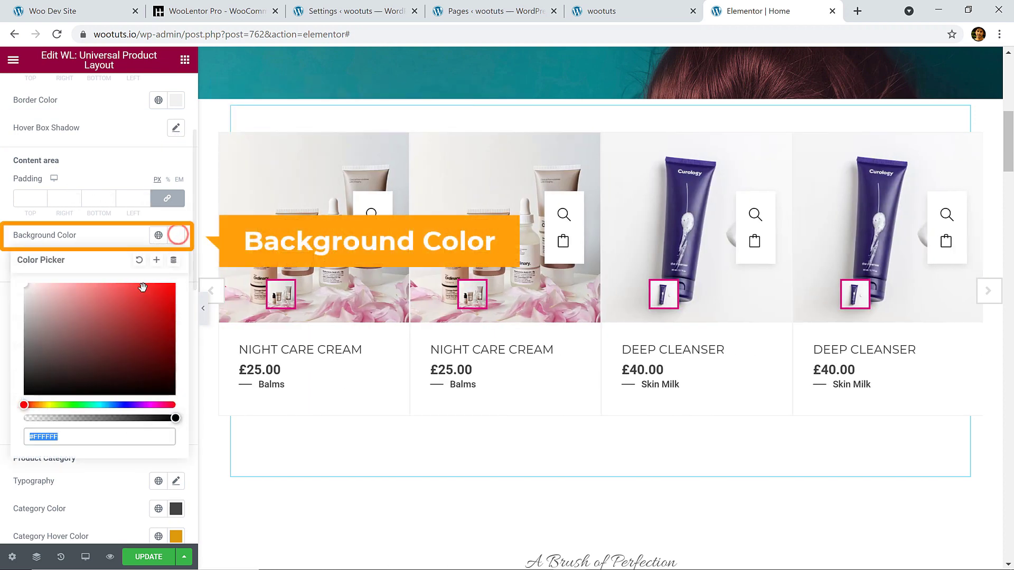
left_click(162, 305)
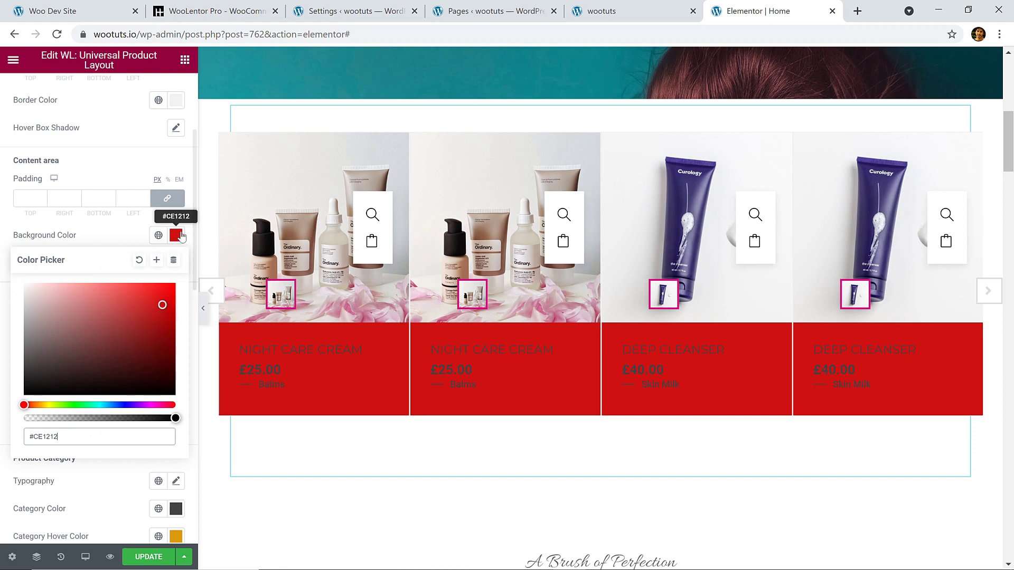
left_click(179, 235)
left_click(180, 236)
left_click(121, 350)
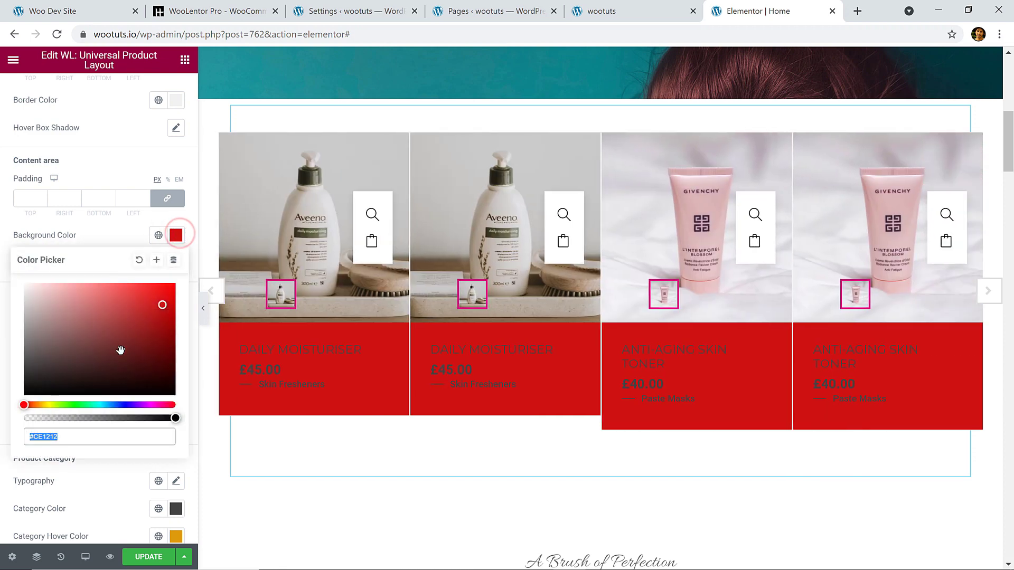
left_click(153, 405)
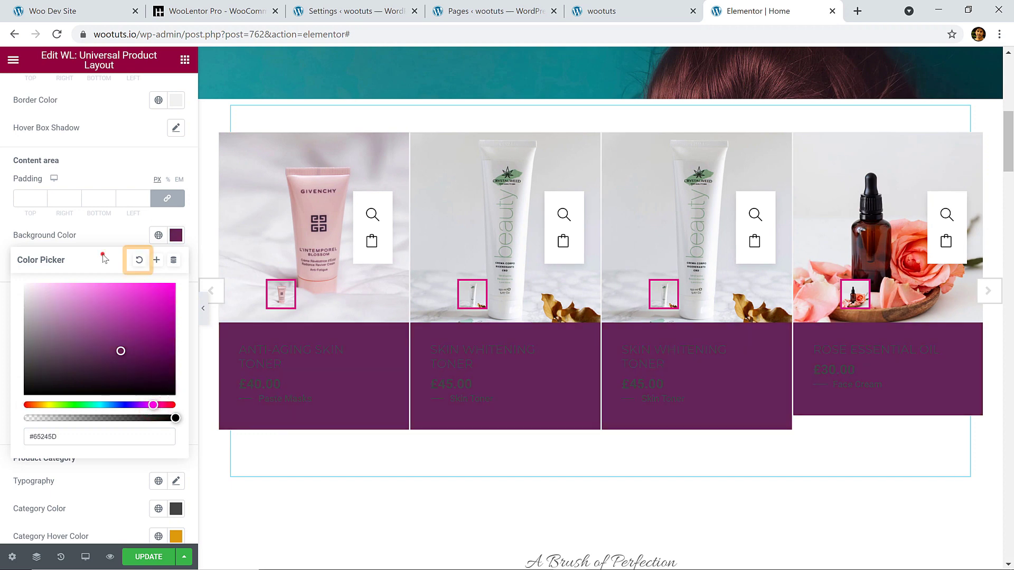
left_click(139, 260)
left_click(117, 239)
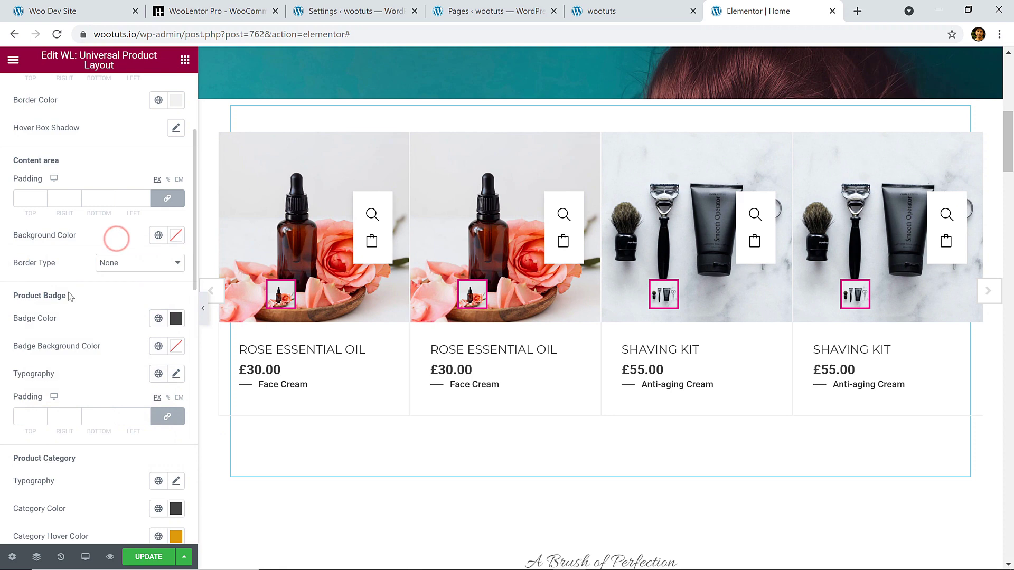
Set the product badge color to blue and check the product cards in the preview
scroll(71, 295, "down", 3)
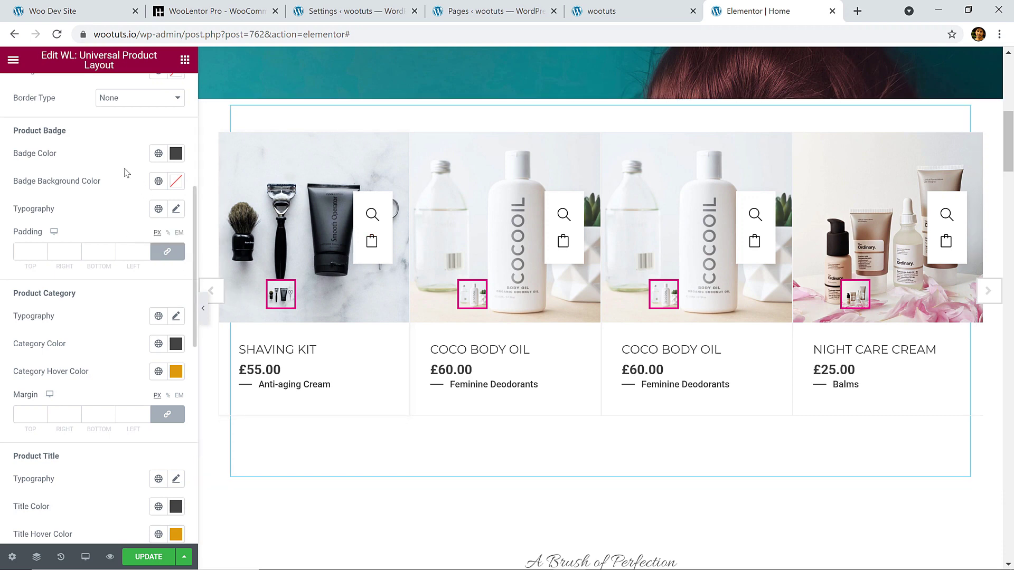
left_click(177, 154)
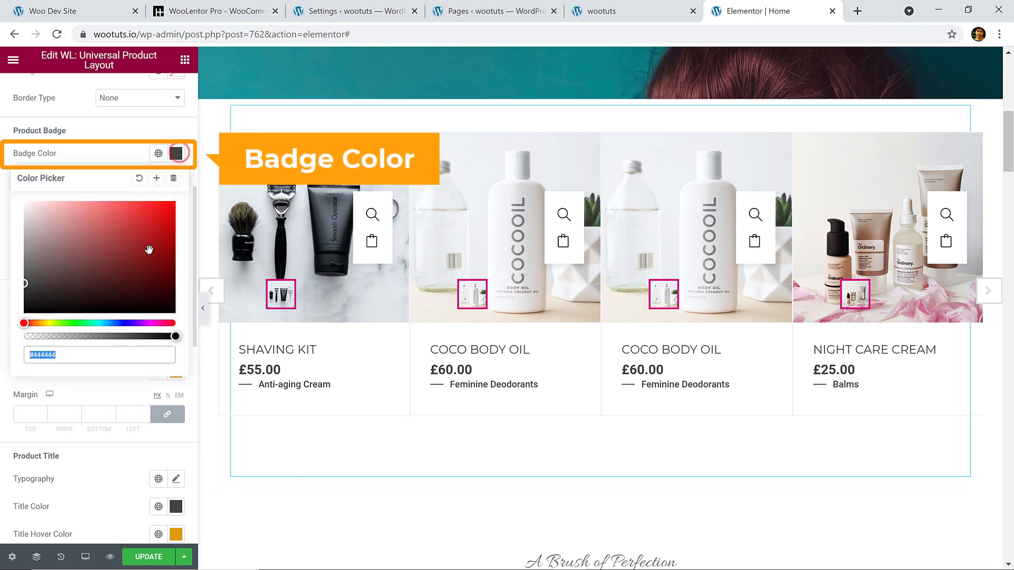
left_click(130, 323)
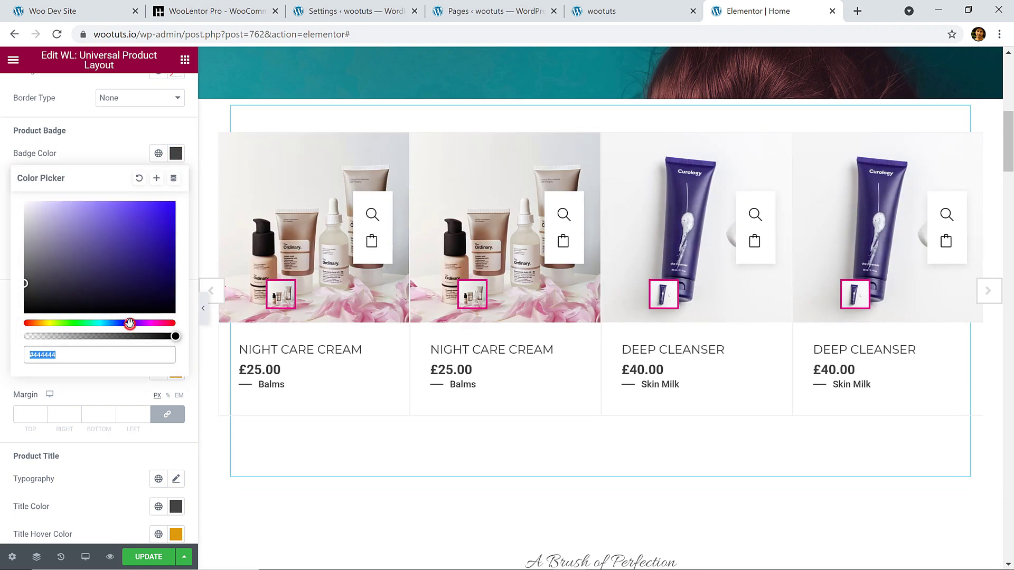
left_click(174, 154)
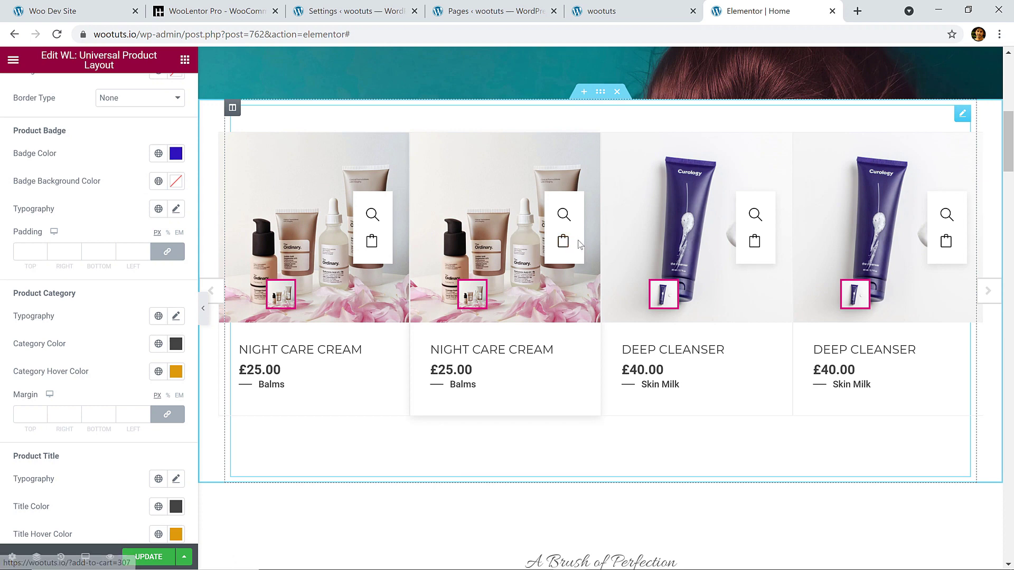
scroll(496, 286, "down", 2)
scroll(496, 287, "down", 1)
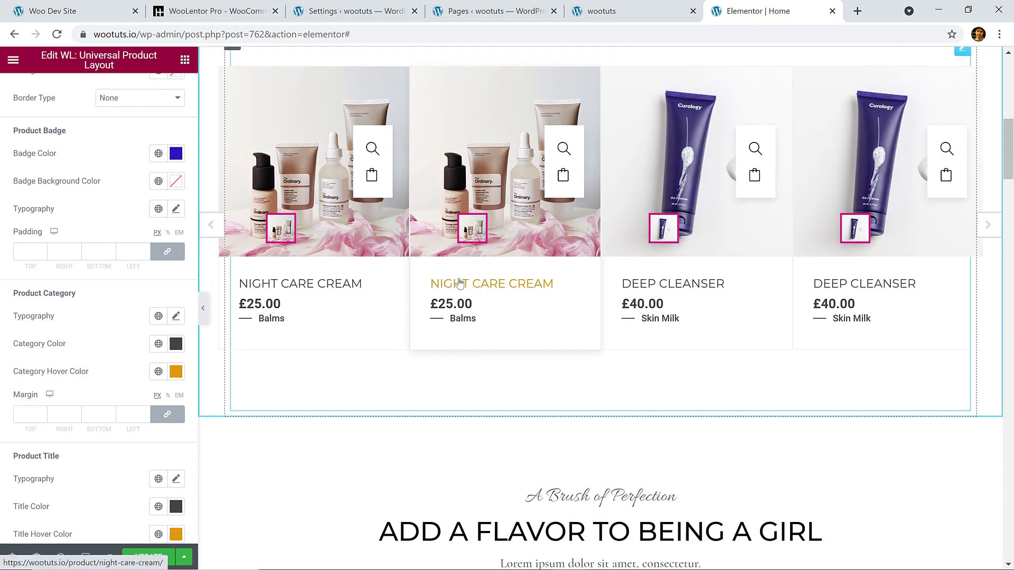
scroll(497, 296, "up", 2)
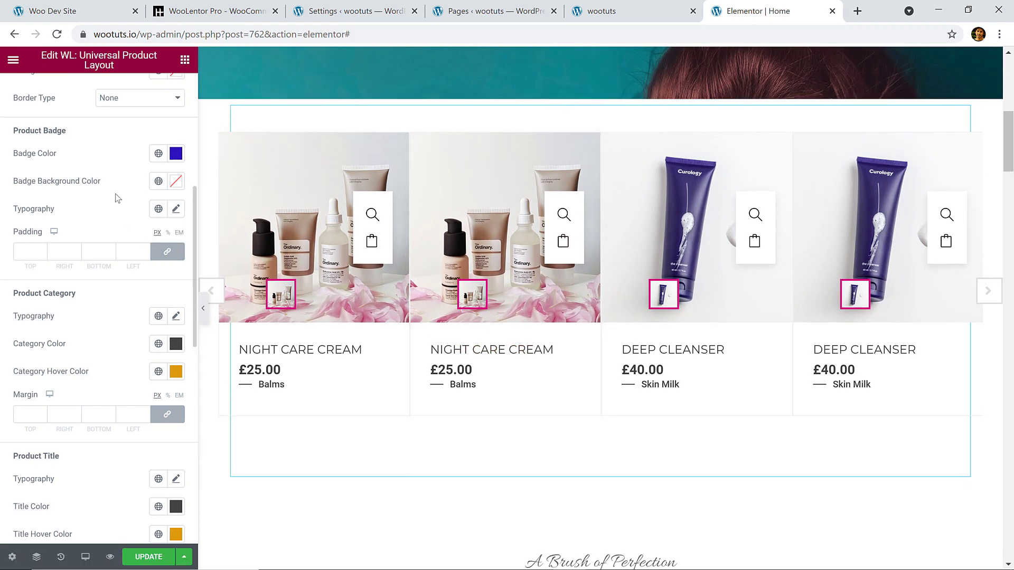
Set the product badge's background color to red #C51515 and check the product cards in the preview
left_click(176, 181)
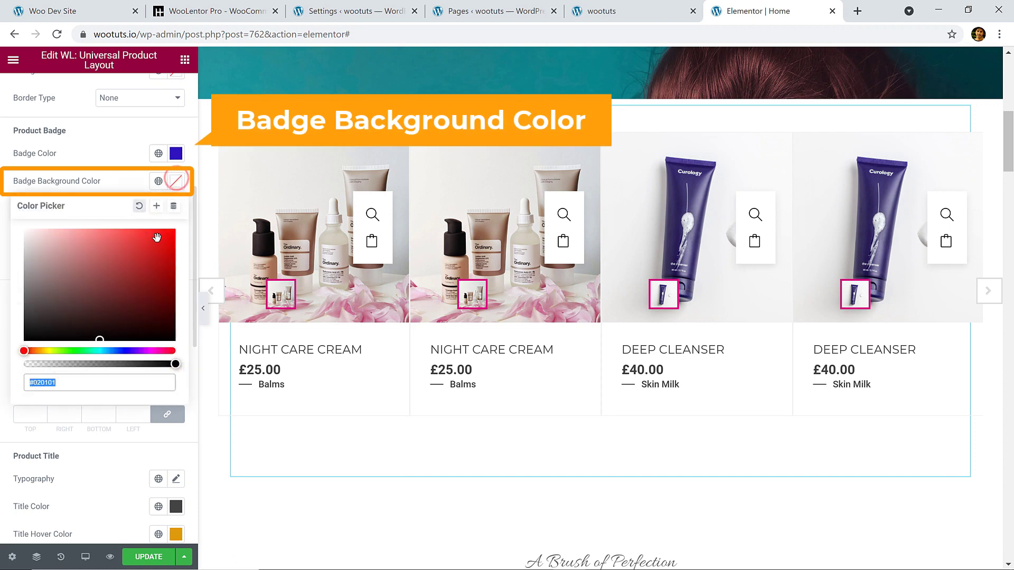
type("#C51515")
left_click(176, 181)
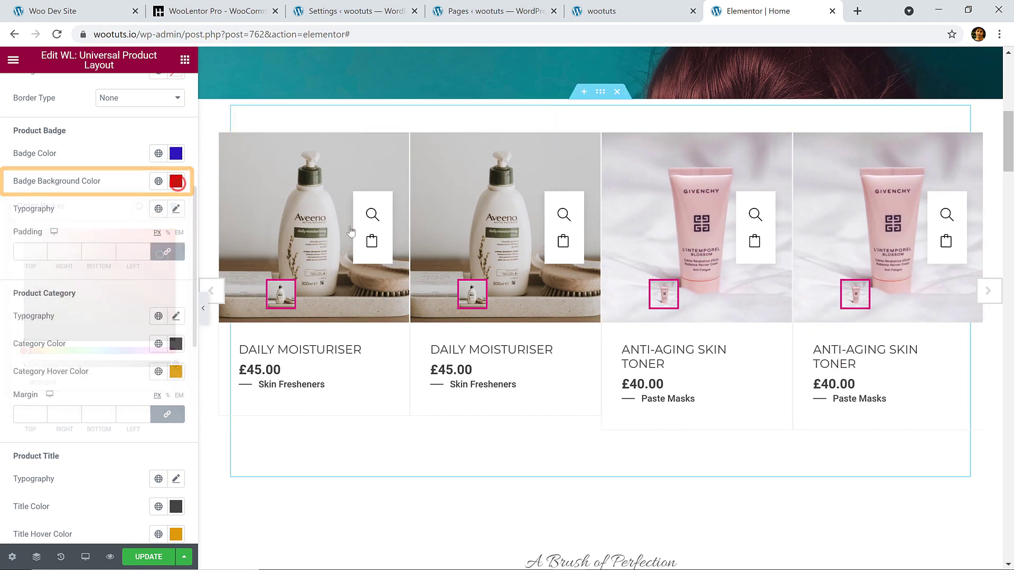
scroll(359, 286, "down", 3)
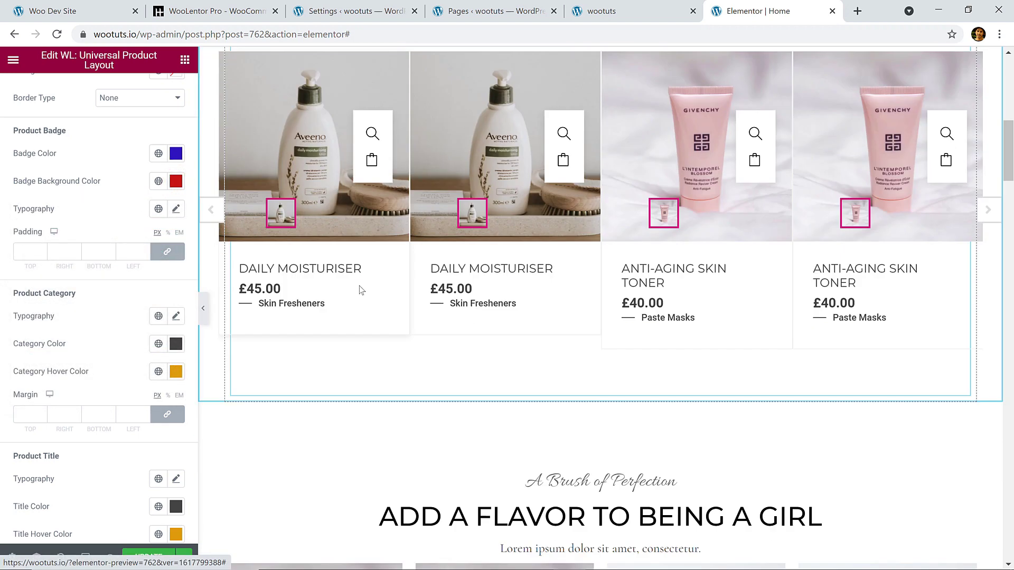
scroll(359, 287, "up", 3)
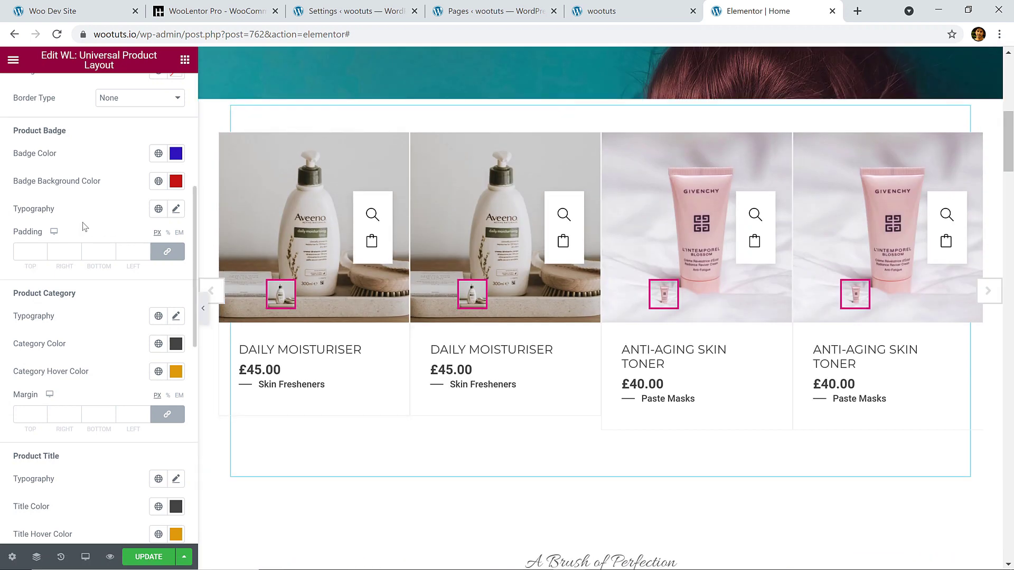
Set the product category's text color to blue #2C0CE5
scroll(87, 139, "up", 3)
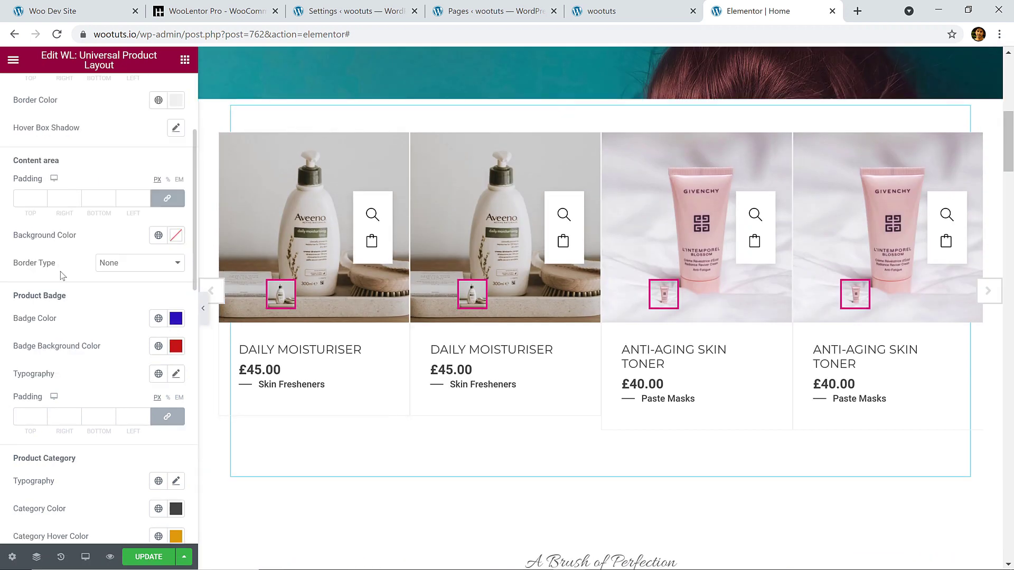
scroll(91, 147, "up", 3)
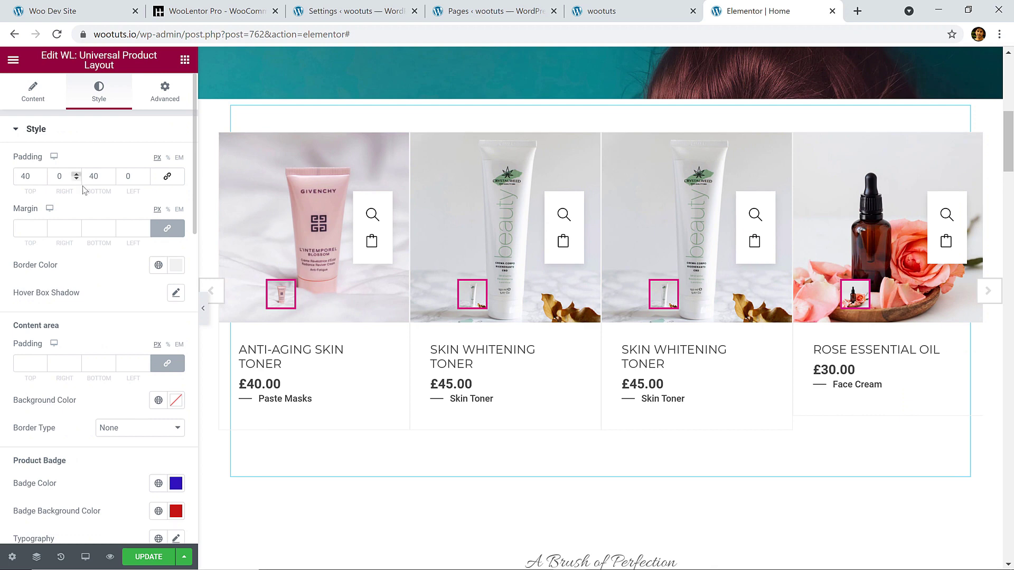
scroll(94, 205, "down", 9)
scroll(93, 205, "down", 3)
scroll(93, 204, "up", 3)
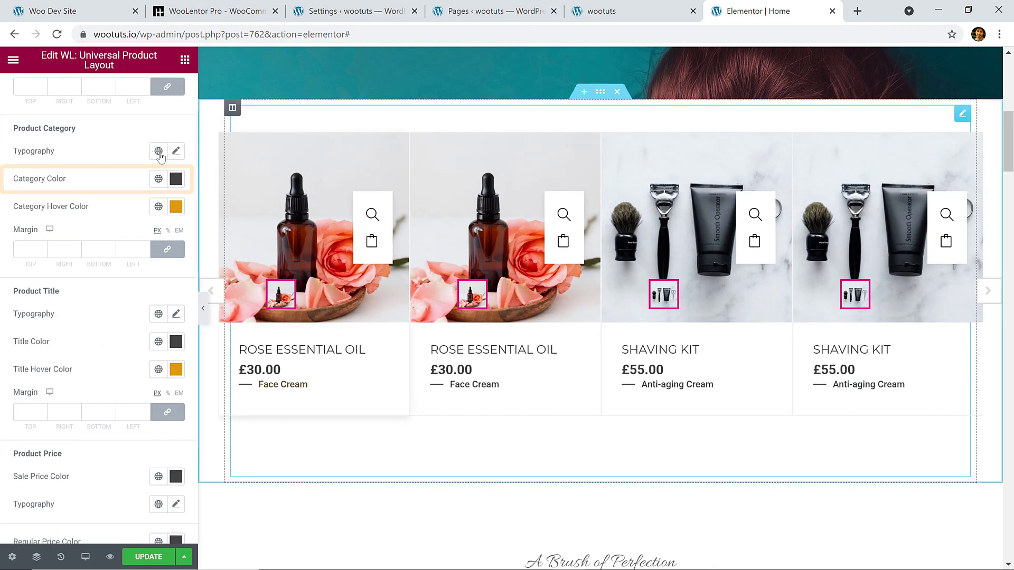
left_click(176, 174)
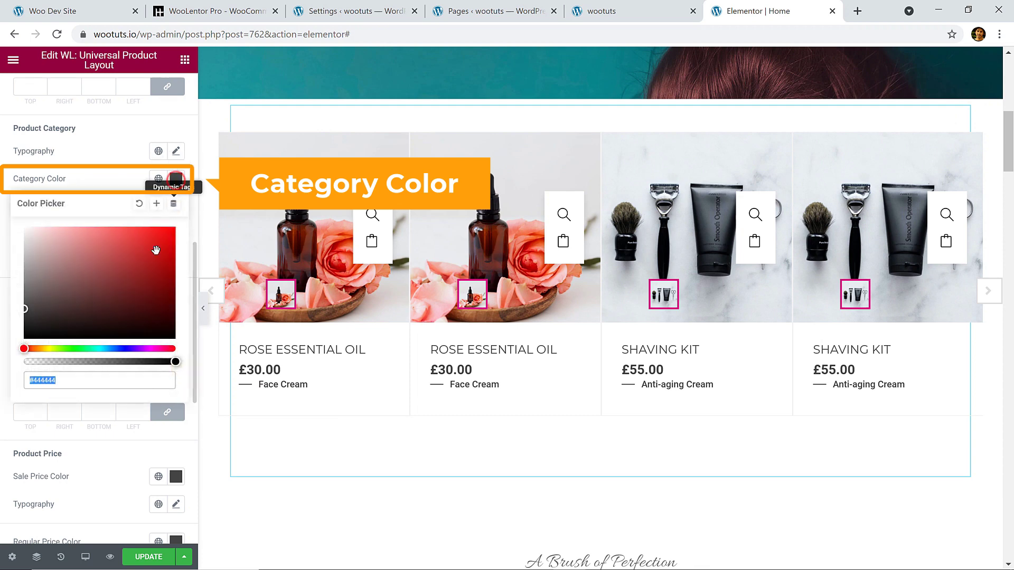
left_click(128, 350)
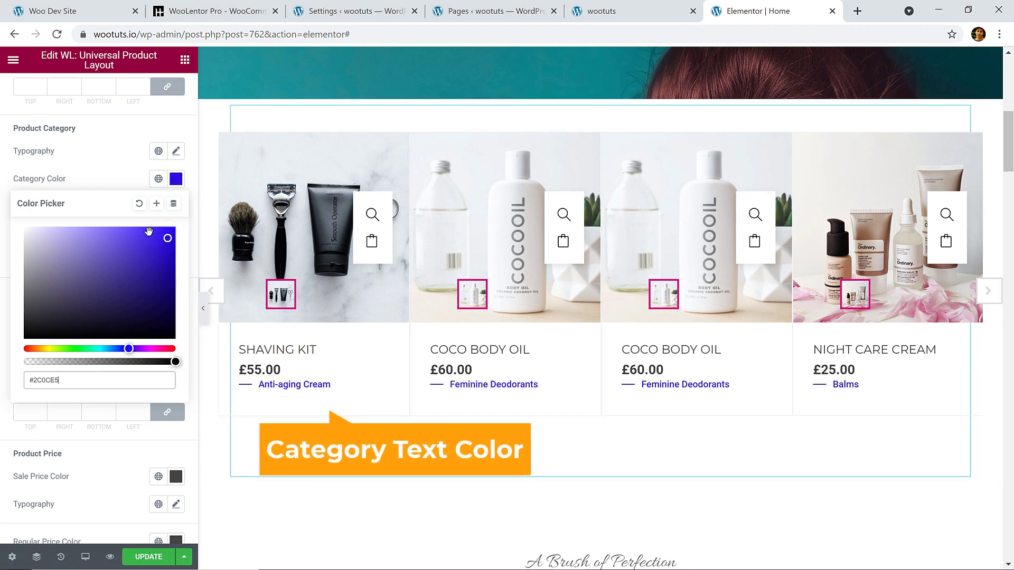
left_click(105, 179)
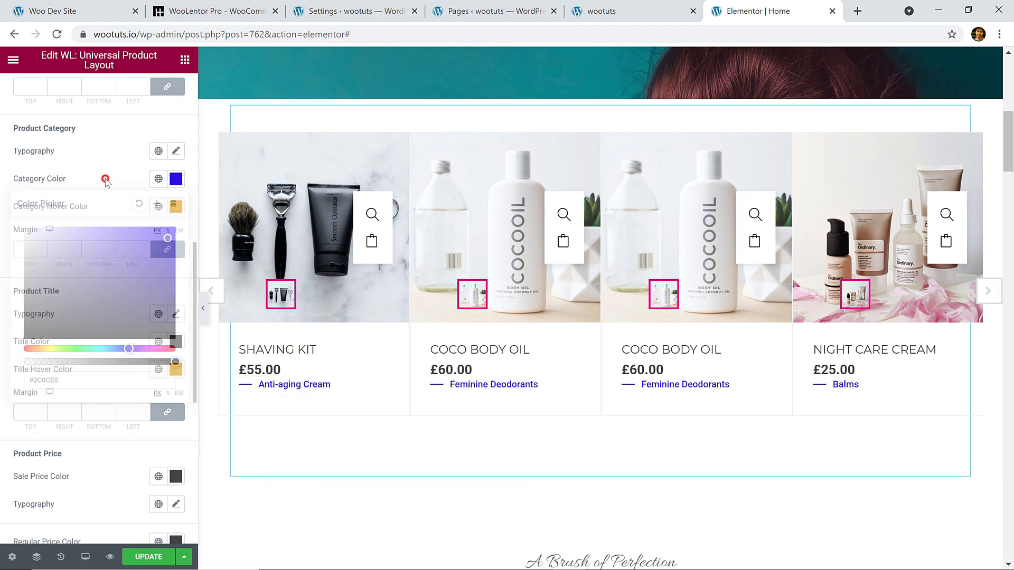
Set the product category's hover color to pink #DC0EA4, and set its top margin to 20 px with the margin values unlinked
left_click(174, 207)
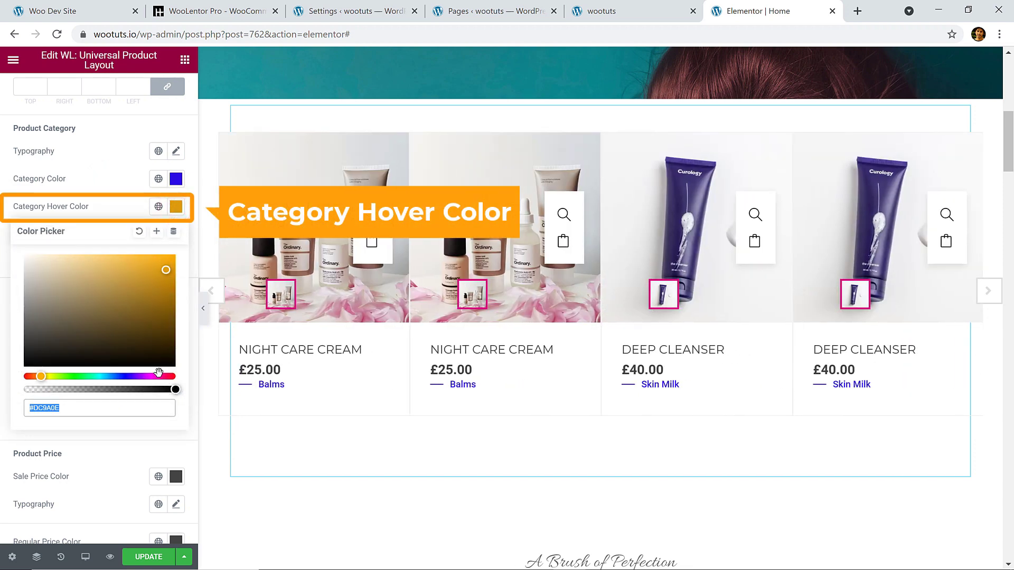
left_click(156, 377)
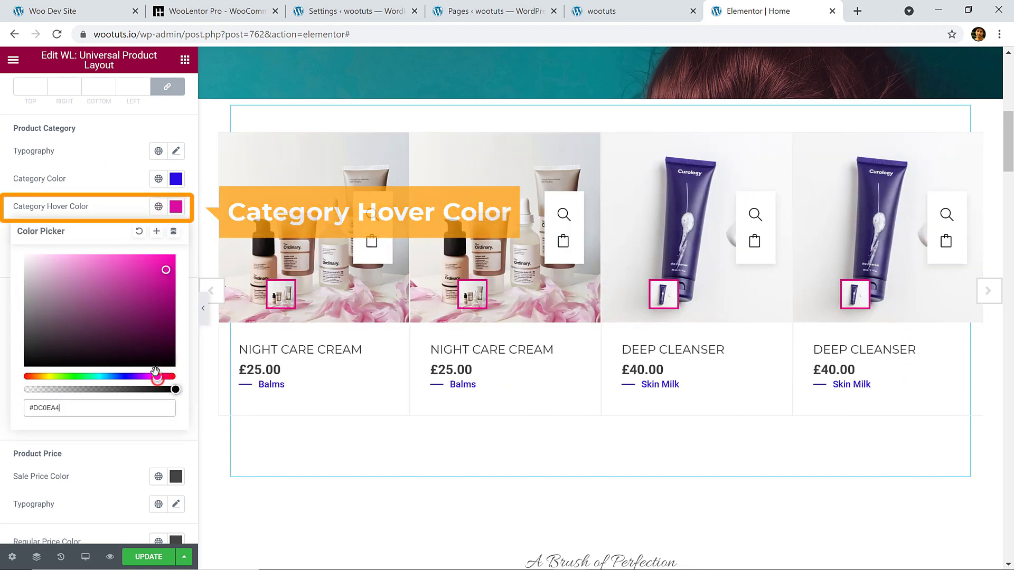
left_click(119, 206)
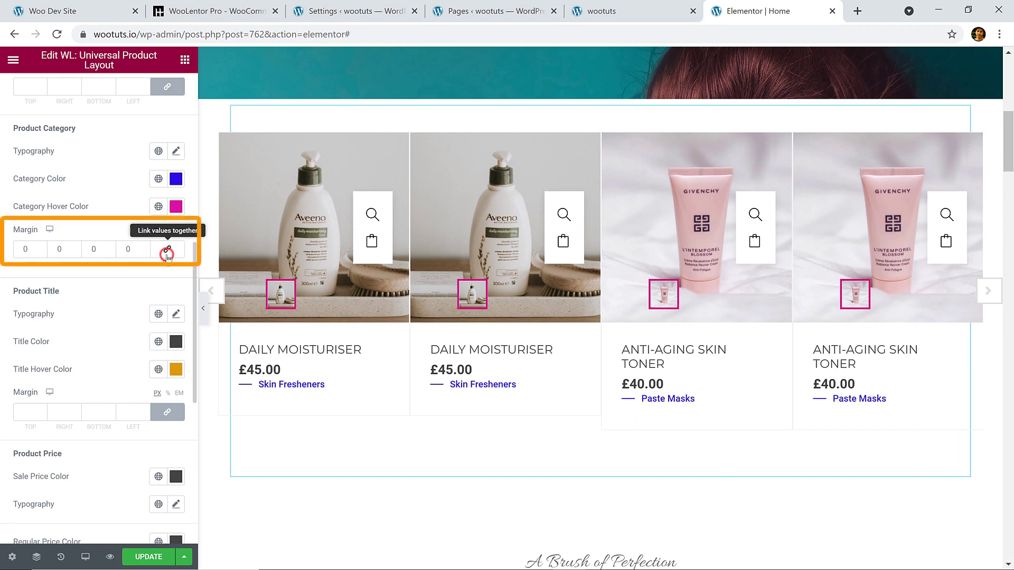
left_click(167, 251)
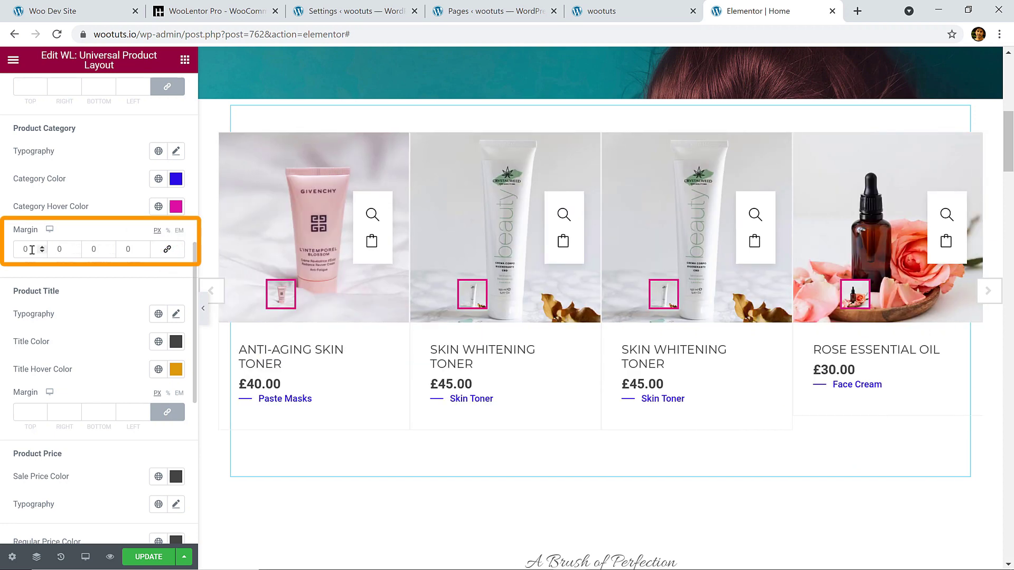
left_click(27, 249)
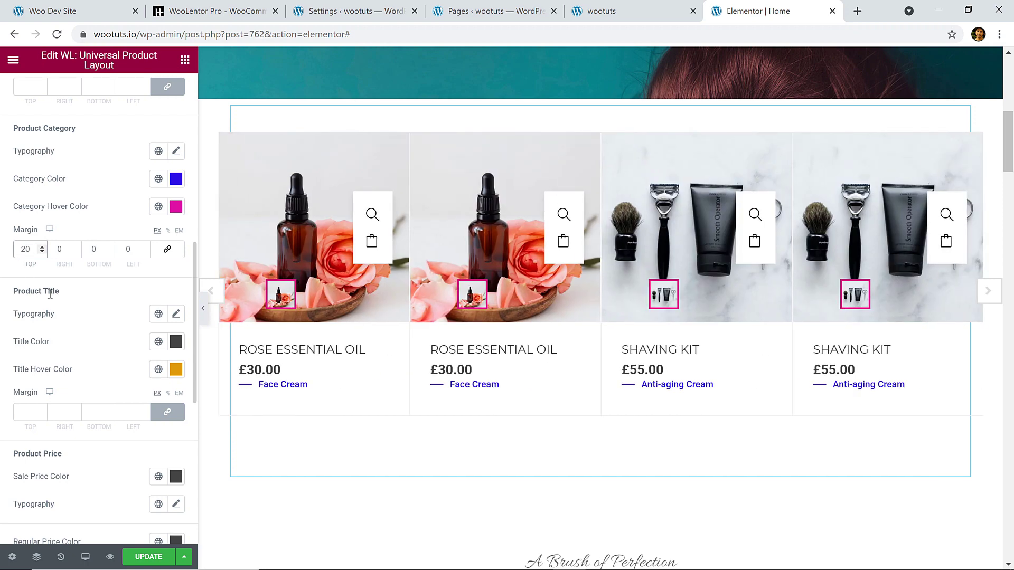
Set the product title color to dark red #B61919
scroll(100, 327, "down", 6)
scroll(81, 161, "up", 3)
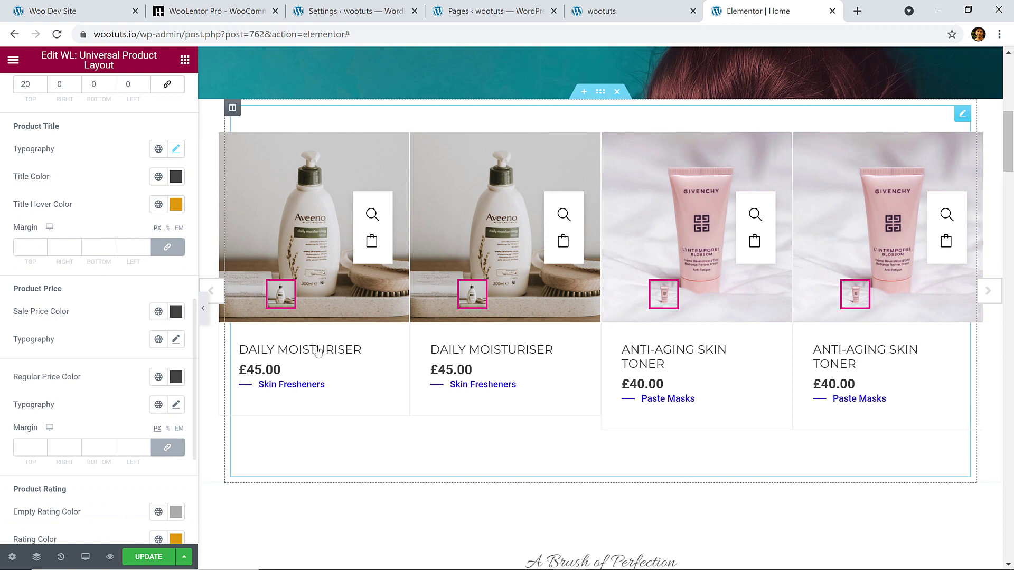
left_click(176, 182)
left_click(163, 242)
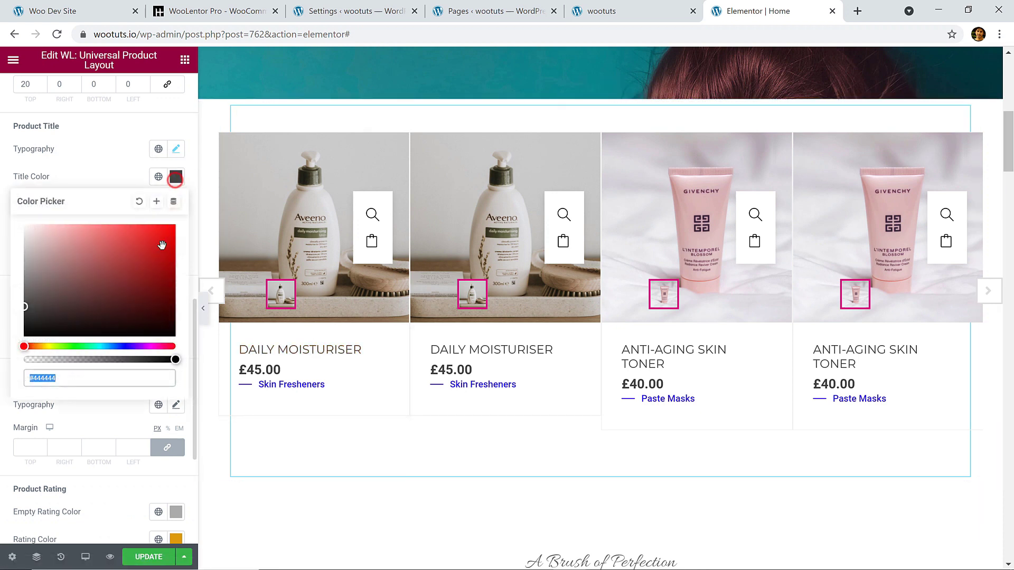
left_click_drag(163, 243, 154, 257)
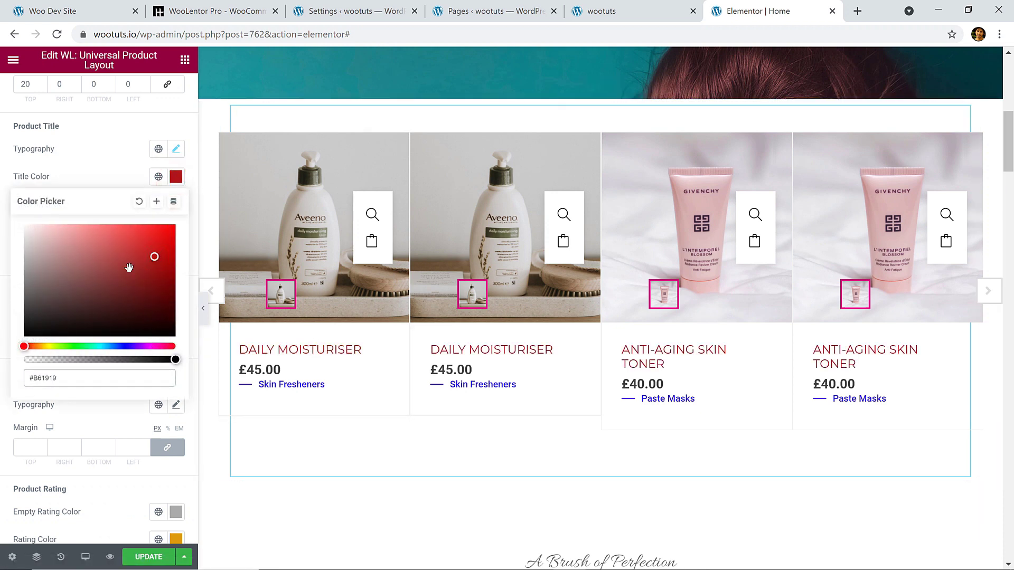
left_click(96, 157)
In the action button style settings, choose the classic background type and set its color to red #A73E3E
scroll(95, 154, "down", 3)
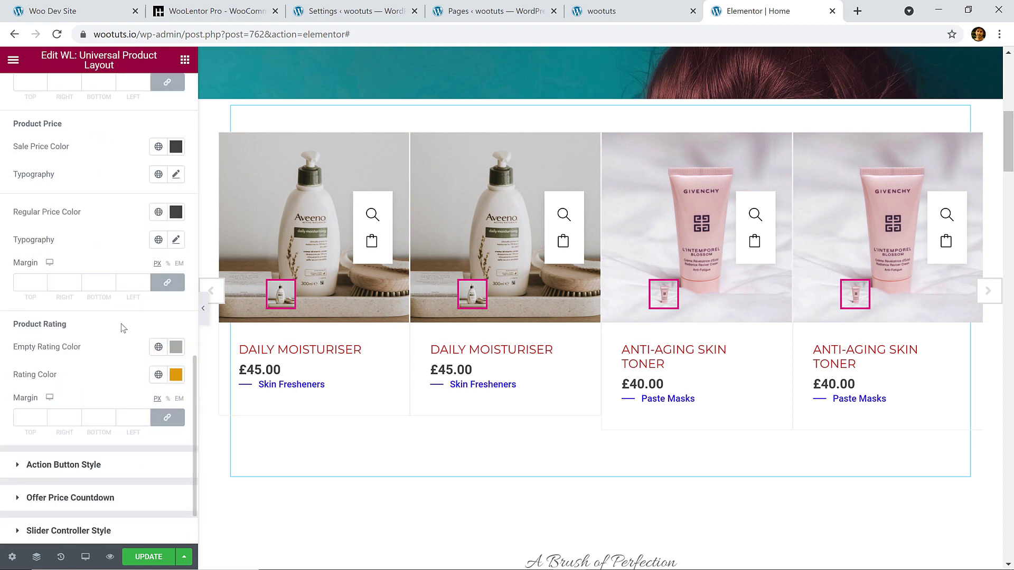
scroll(137, 388, "down", 2)
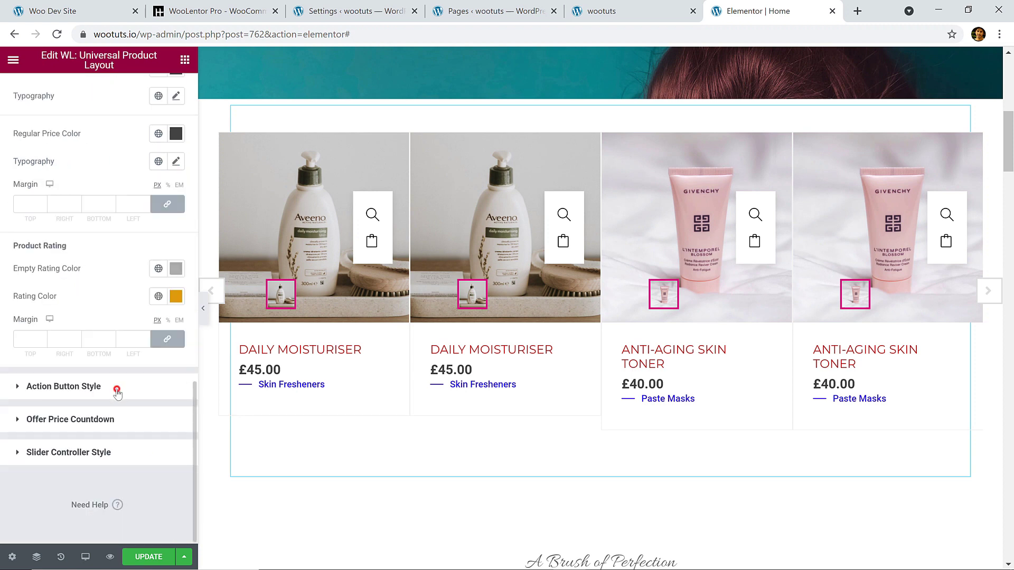
left_click(116, 391)
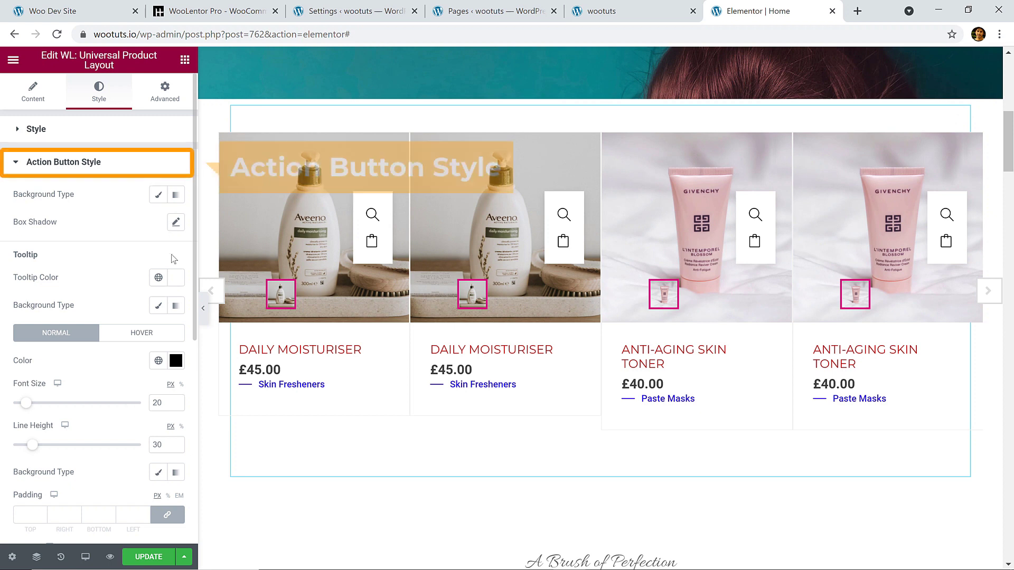
left_click(158, 196)
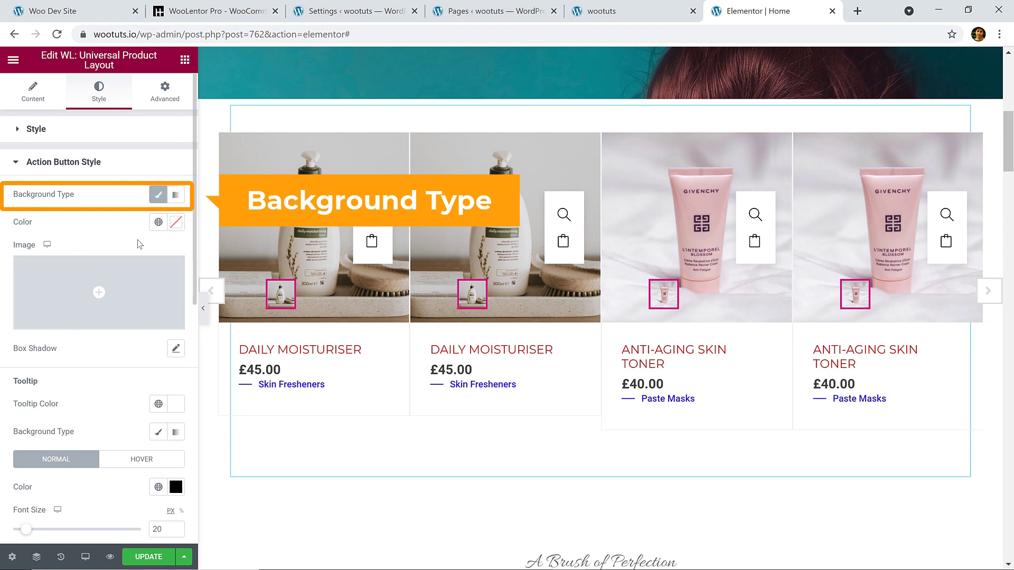
left_click(174, 222)
left_click(119, 308)
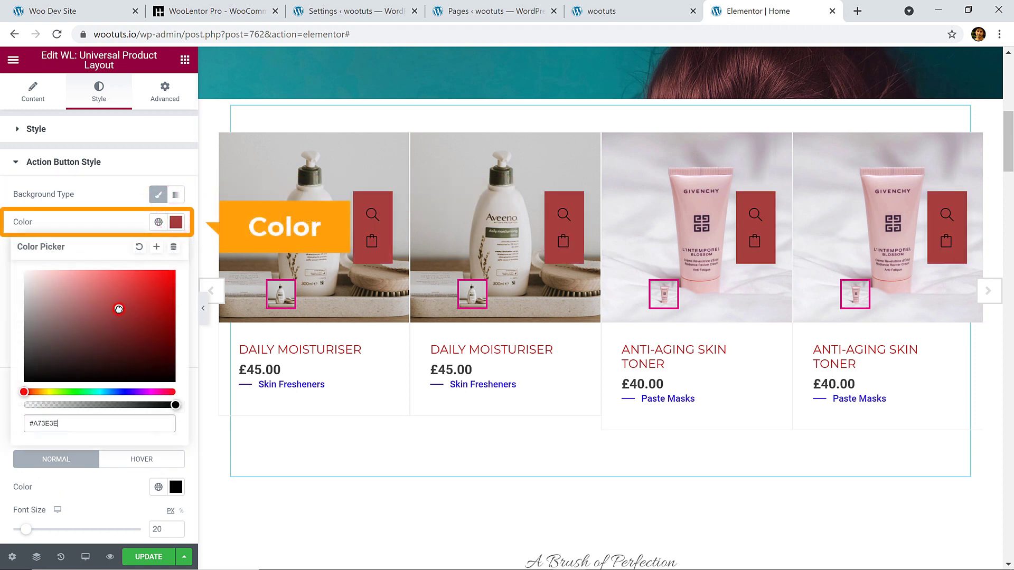
left_click(102, 211)
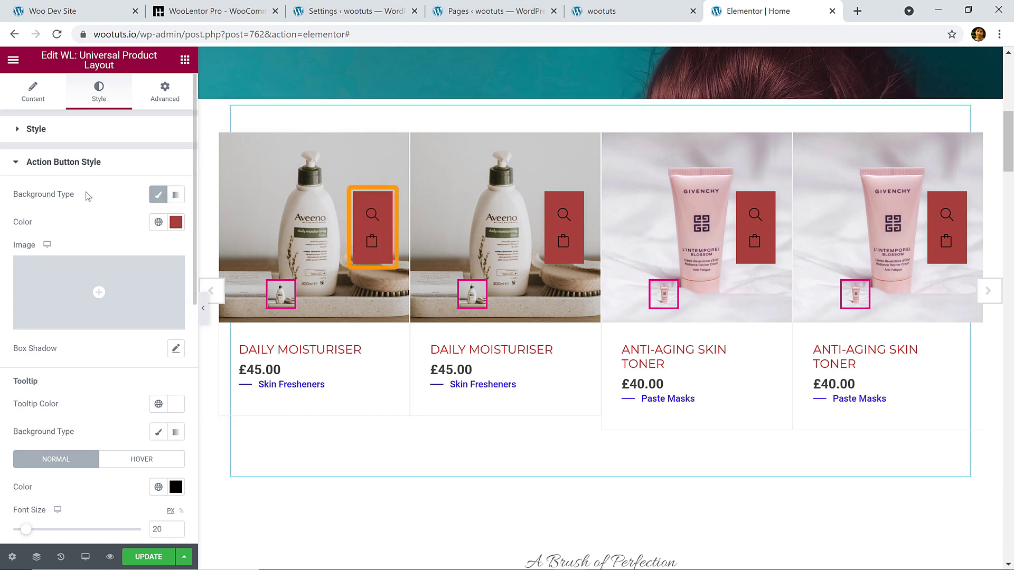
left_click(83, 164)
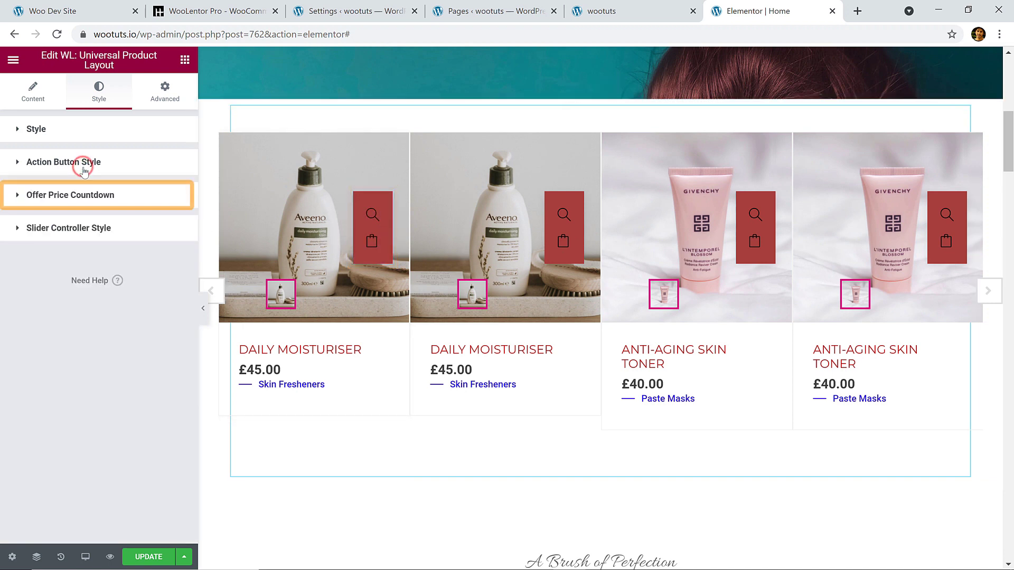
Look at the offer price countdown settings, and set the slider navigation arrow position to 46%
left_click(104, 199)
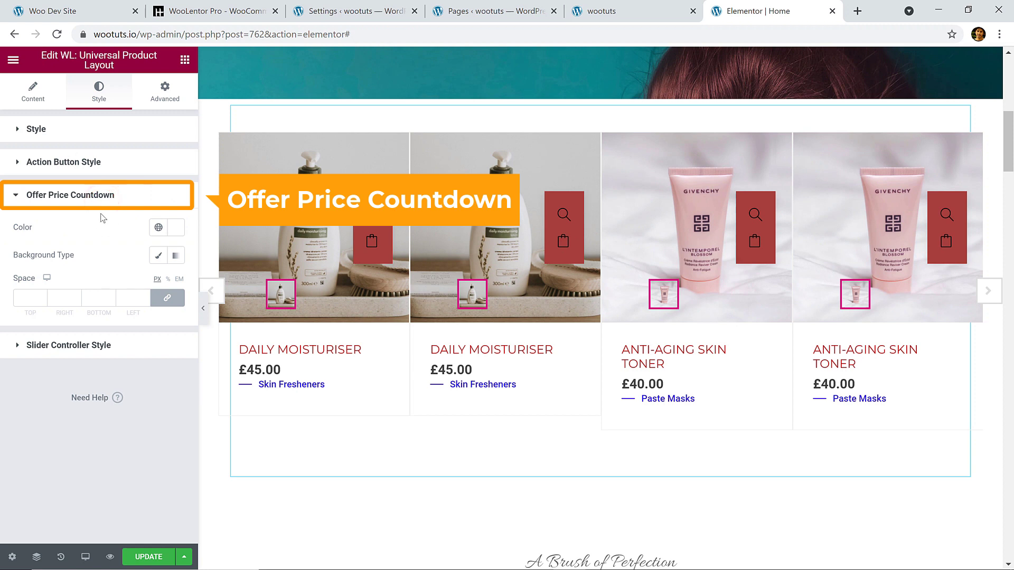
left_click(107, 199)
left_click(108, 228)
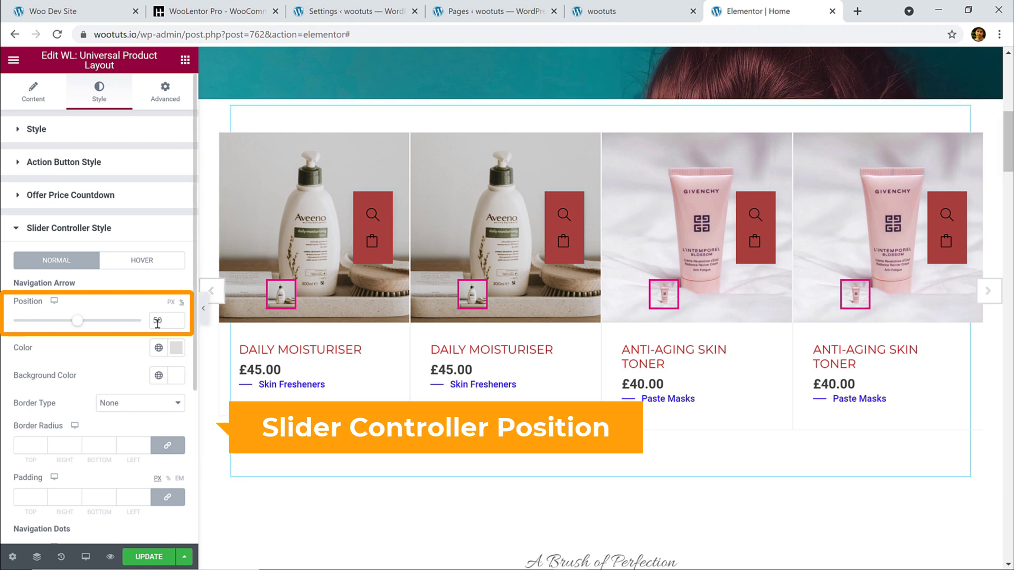
mouse_move(78, 318)
left_mouse_down()
mouse_move(133, 320)
mouse_move(75, 332)
left_mouse_up()
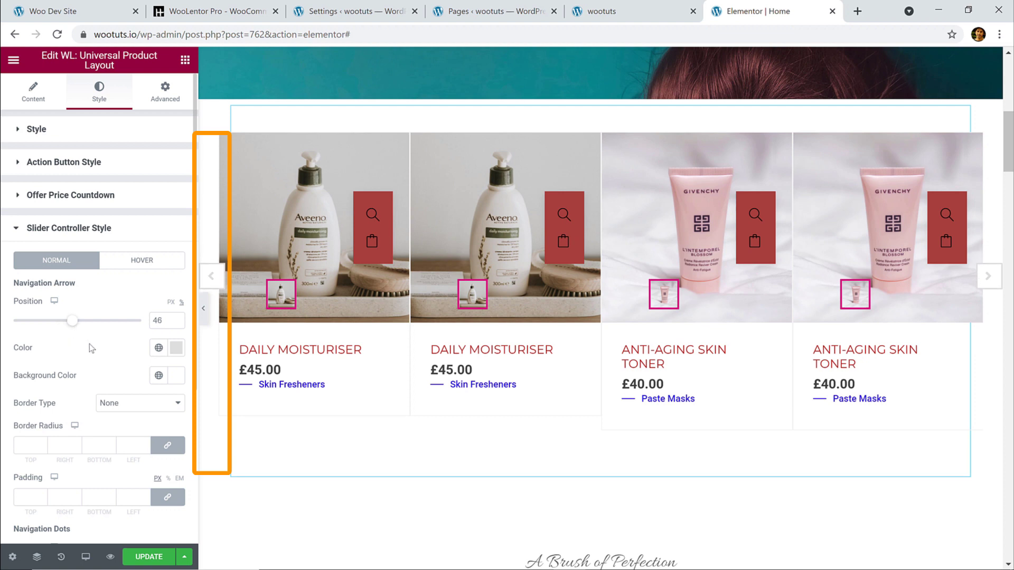
Try dark red #650B0B and red #D71313 for the slider's navigation arrows, and settle on near-black #1A1717
left_click(175, 347)
left_click(159, 228)
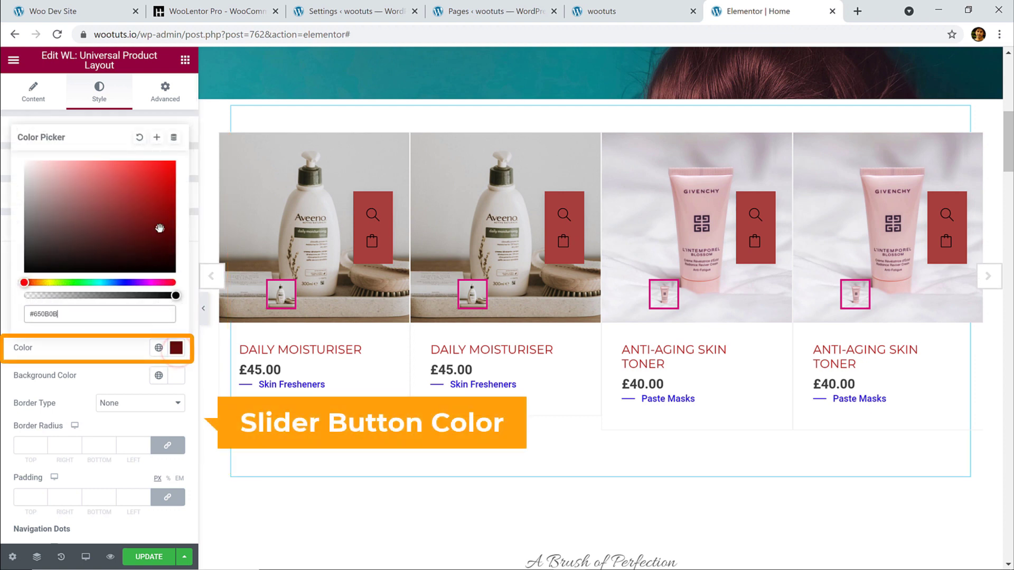
left_click(163, 178)
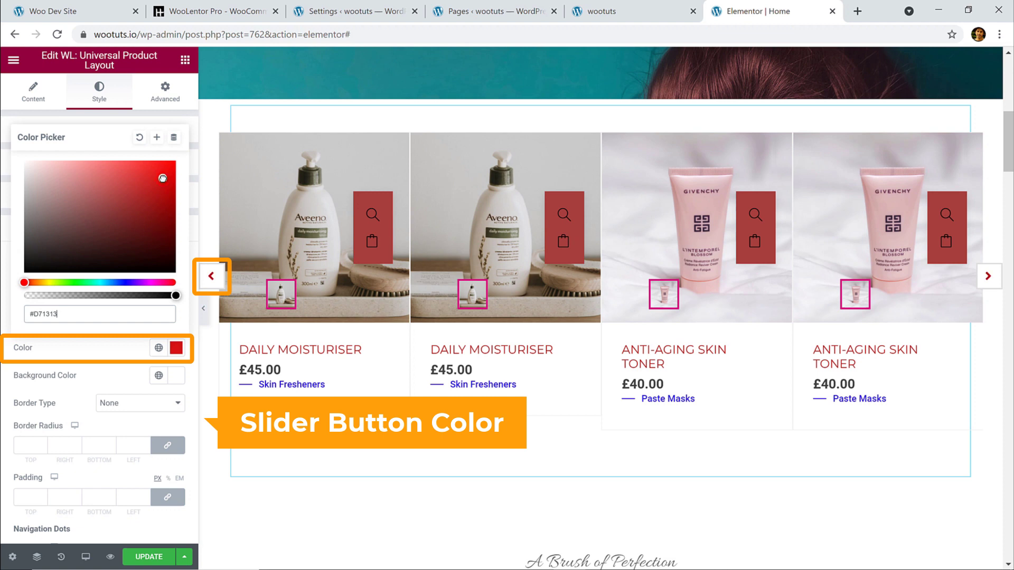
left_click(42, 261)
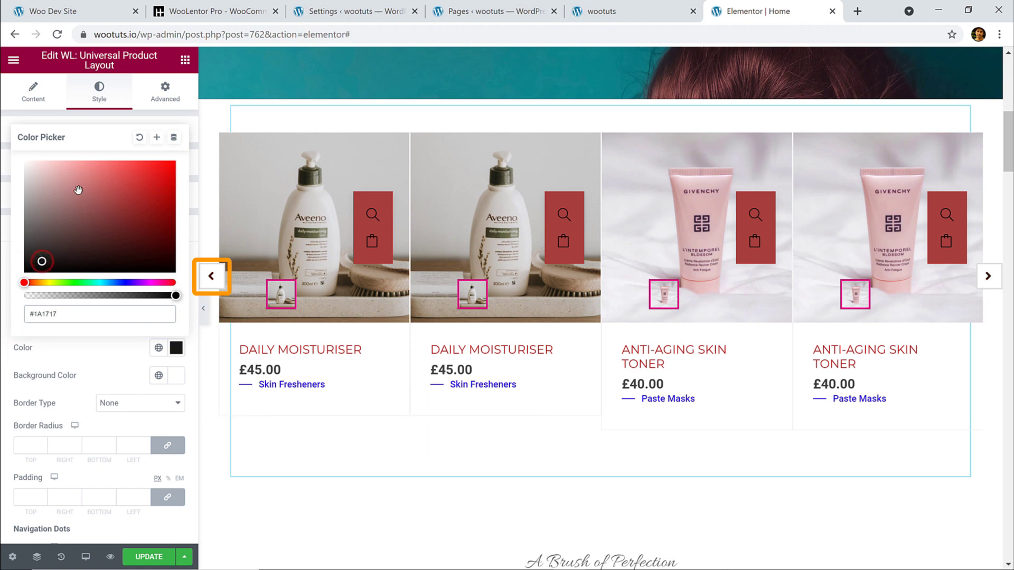
left_click(90, 344)
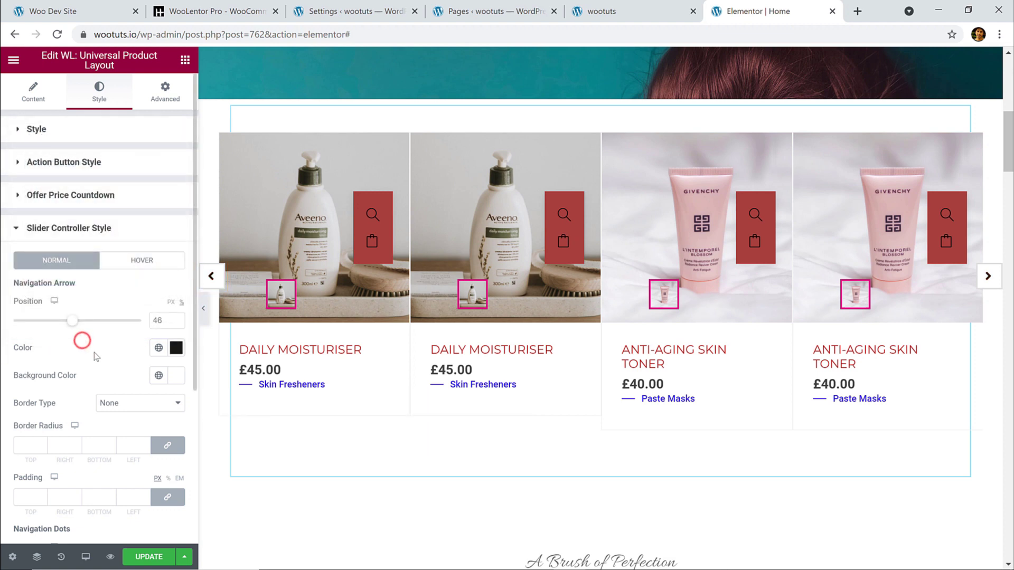
Set the navigation arrows' background color to a muted pink
scroll(110, 377, "down", 3)
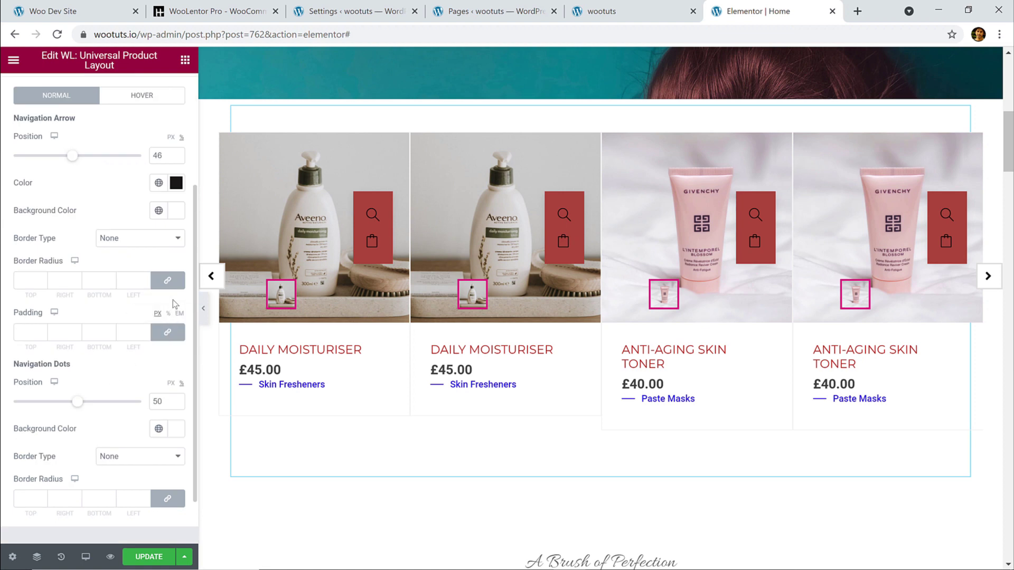
left_click(171, 211)
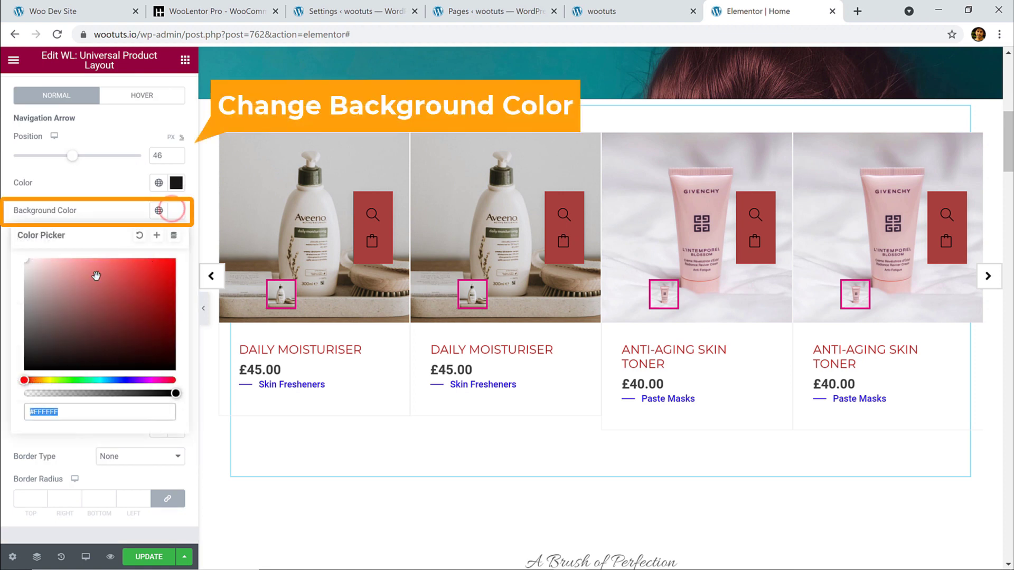
left_click(61, 290)
left_click(101, 201)
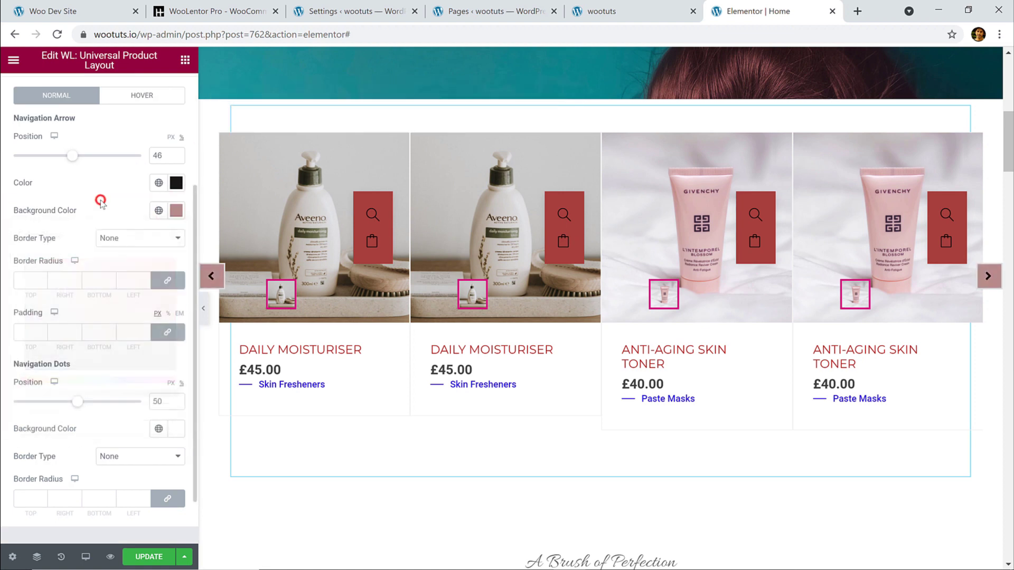
Look over the navigation dots settings, close the slider controller style settings and open the widget's advanced settings
scroll(135, 360, "down", 2)
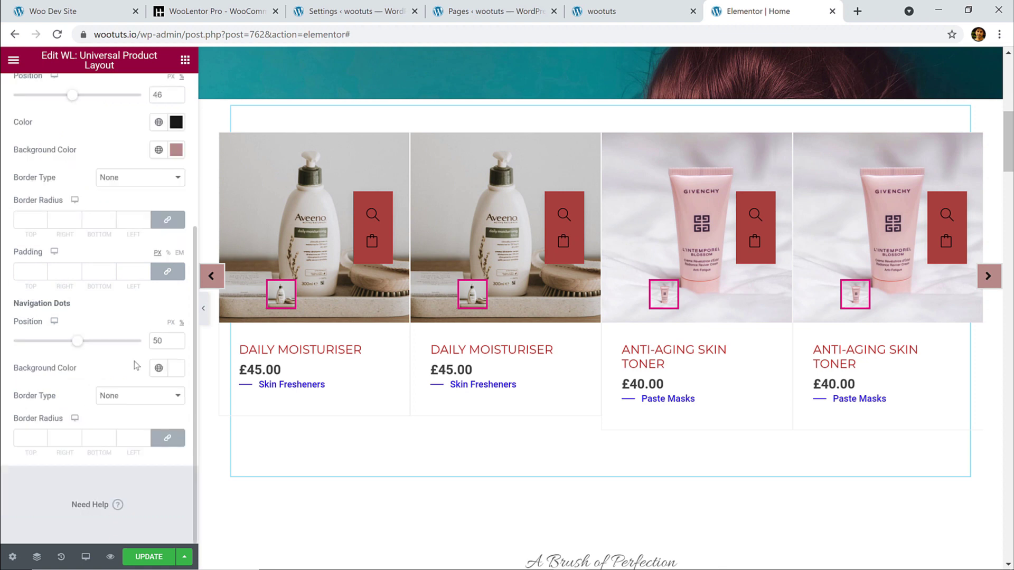
scroll(136, 365, "up", 4)
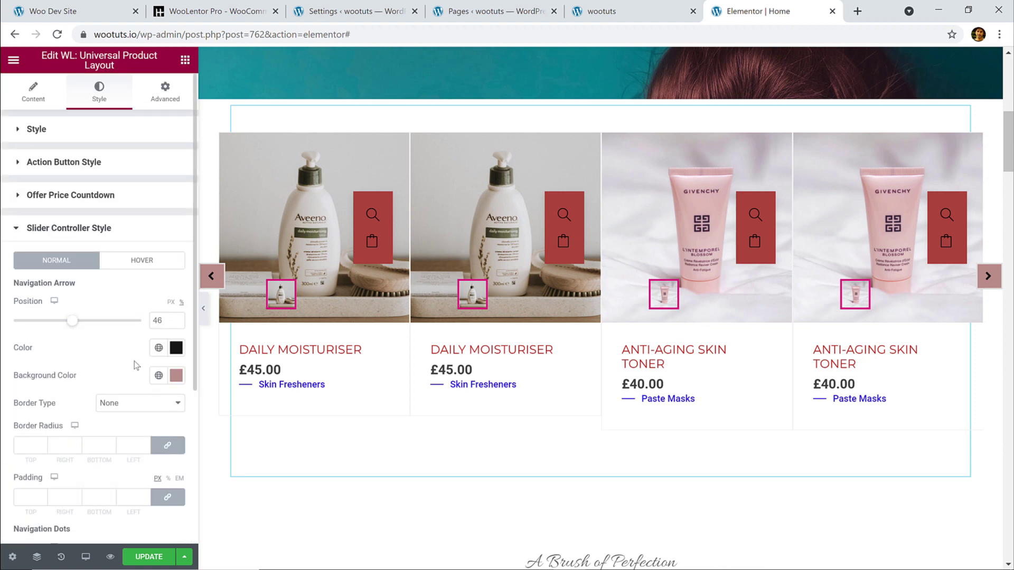
left_click(98, 231)
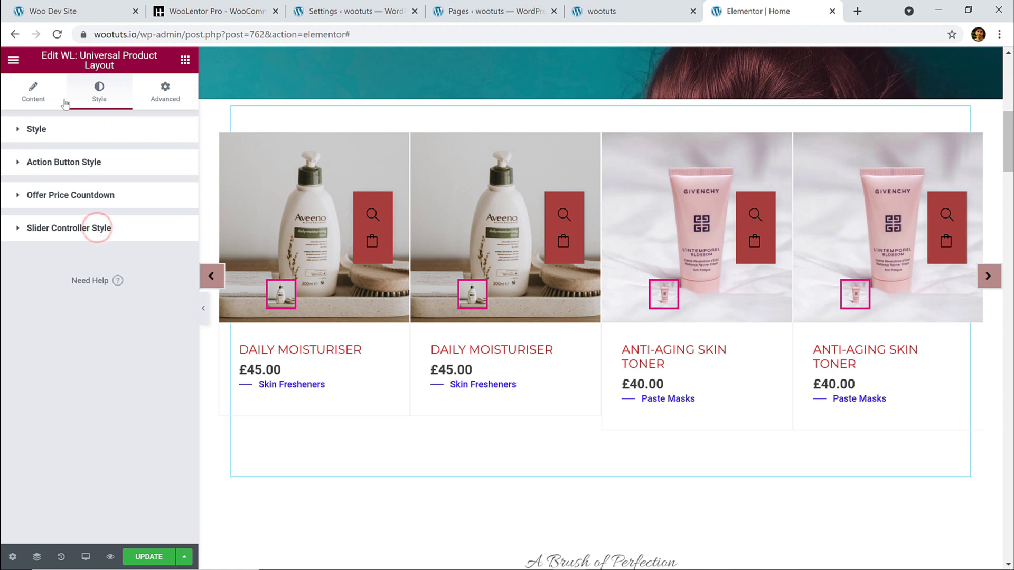
left_click(165, 94)
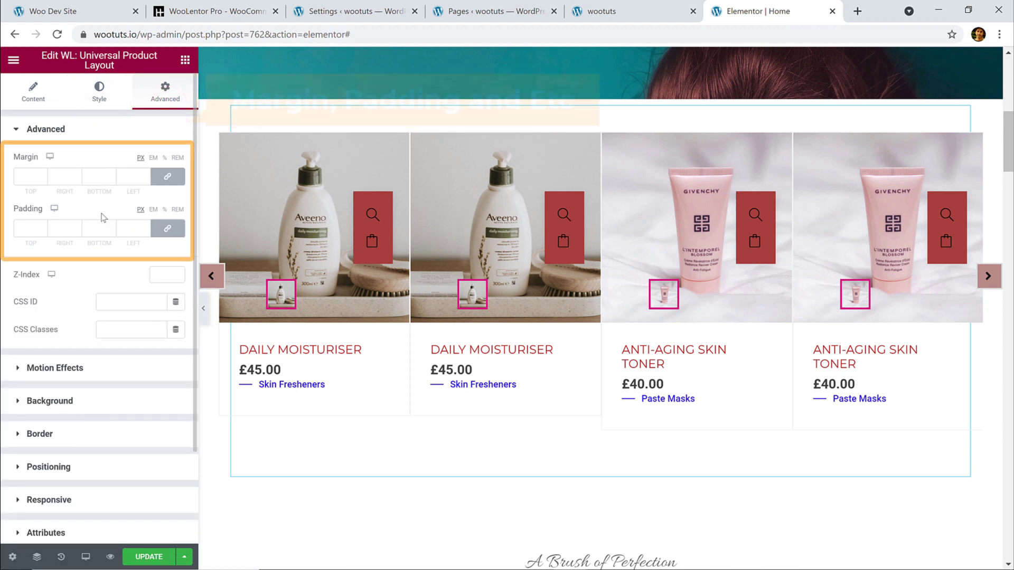
Return to the widget's content settings, update the home page to save the slider, and open a preview of the changes
left_click(34, 100)
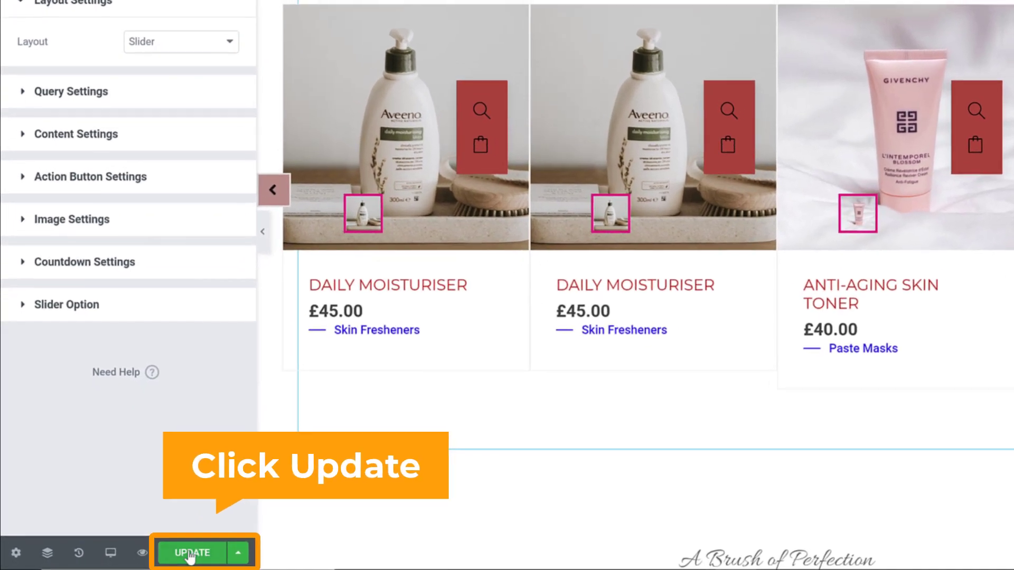
left_click(194, 554)
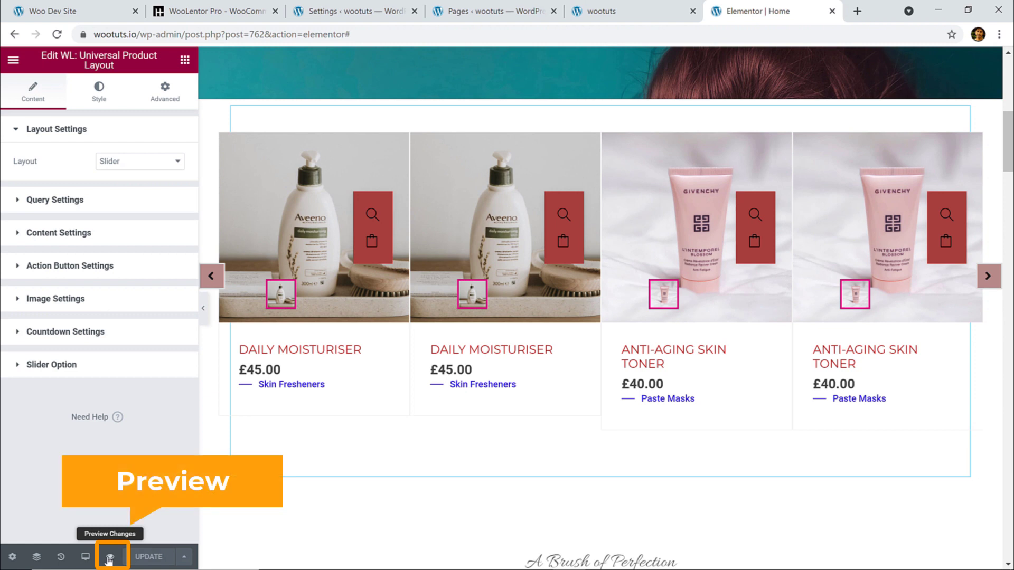
left_click(110, 558)
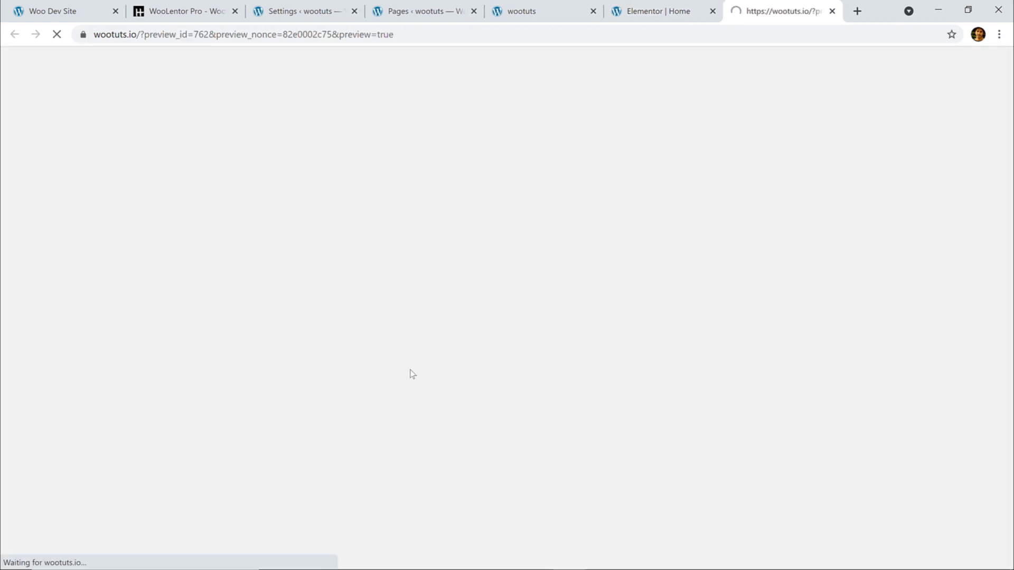
Test the product slider on the previewed home page by advancing through its products with the forward navigation arrow
scroll(406, 332, "down", 7)
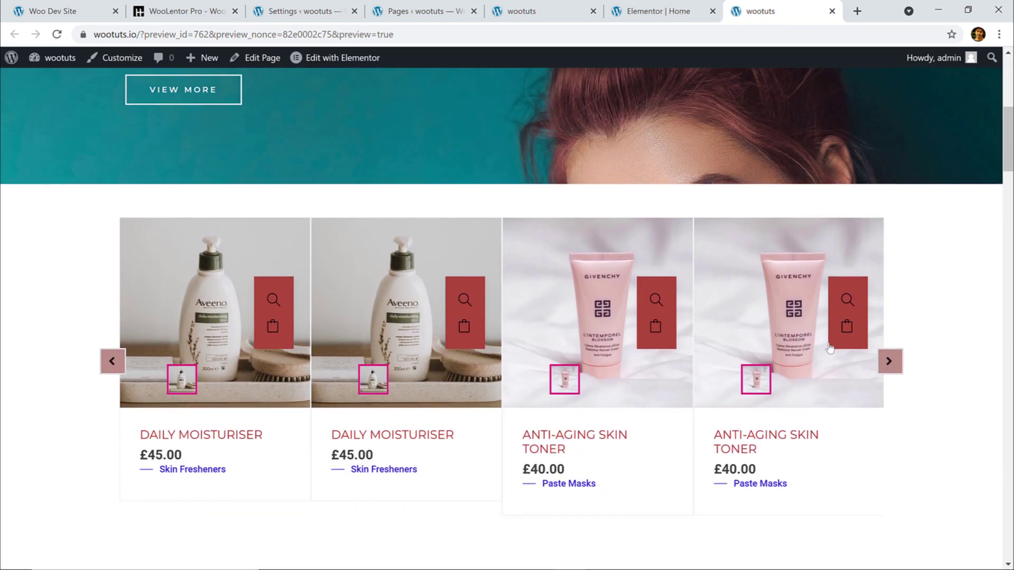
left_click(896, 366)
left_click(897, 366)
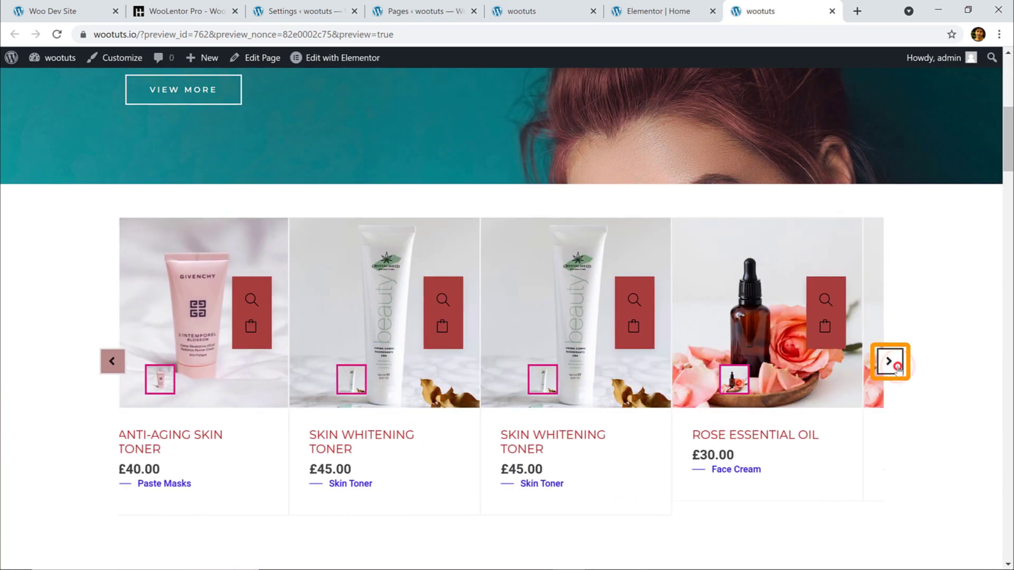
left_click(897, 365)
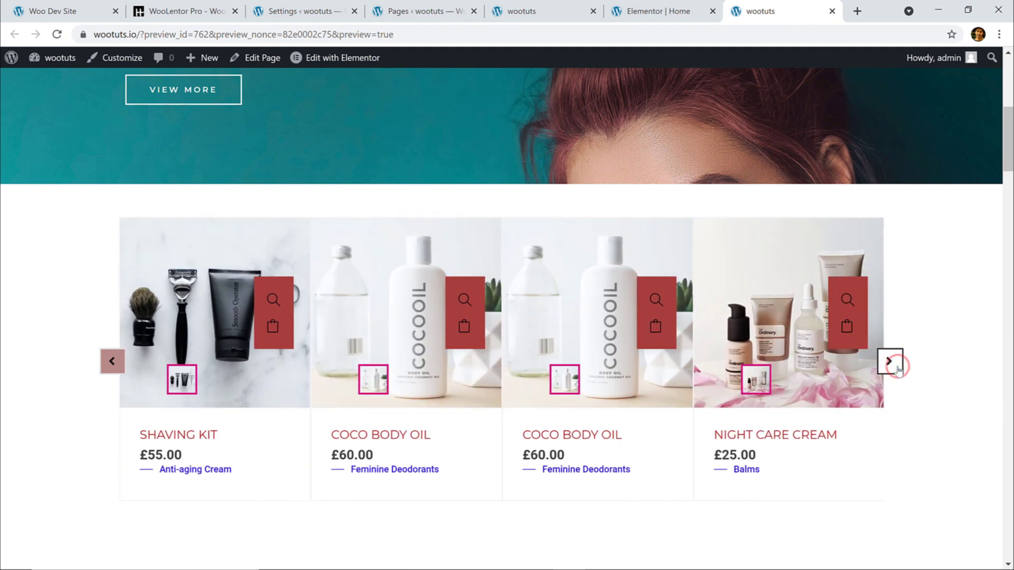
left_click(897, 366)
scroll(614, 337, "down", 2)
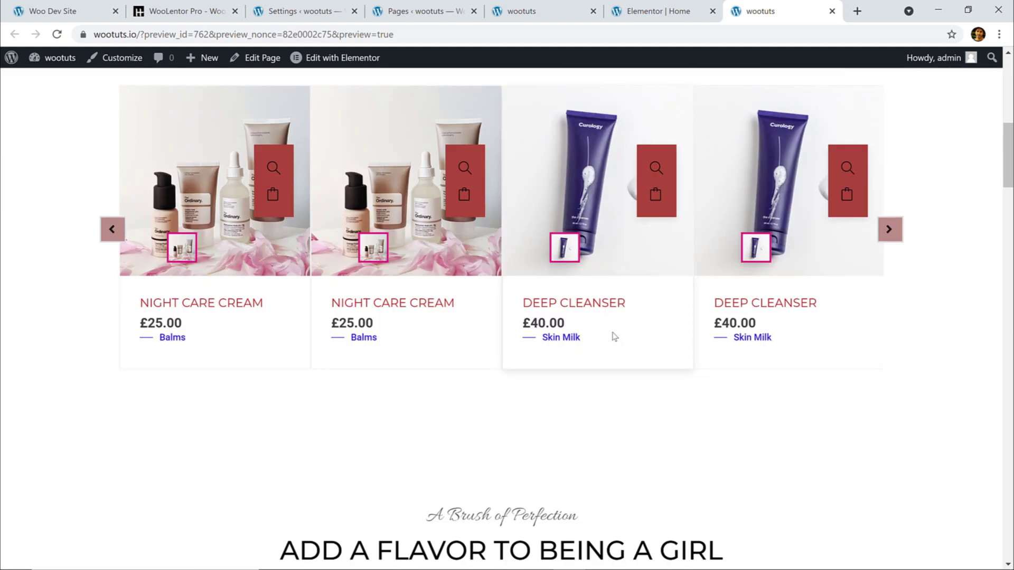
scroll(612, 335, "up", 1)
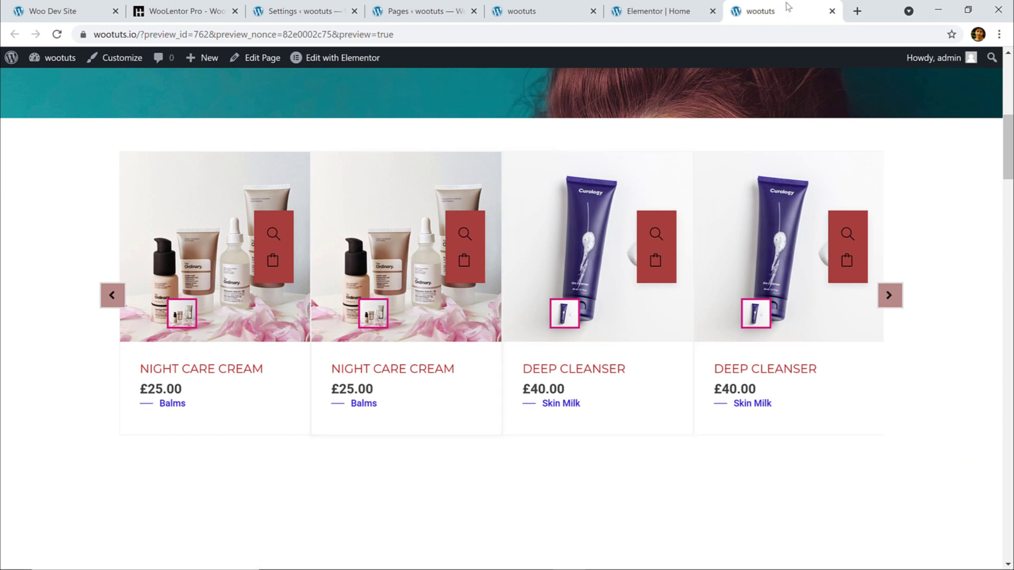
Open elementor.com in a new browser tab, and switch to the already open WooLentor Pro plugin page
left_click(856, 11)
type("elementor.com")
key("Return")
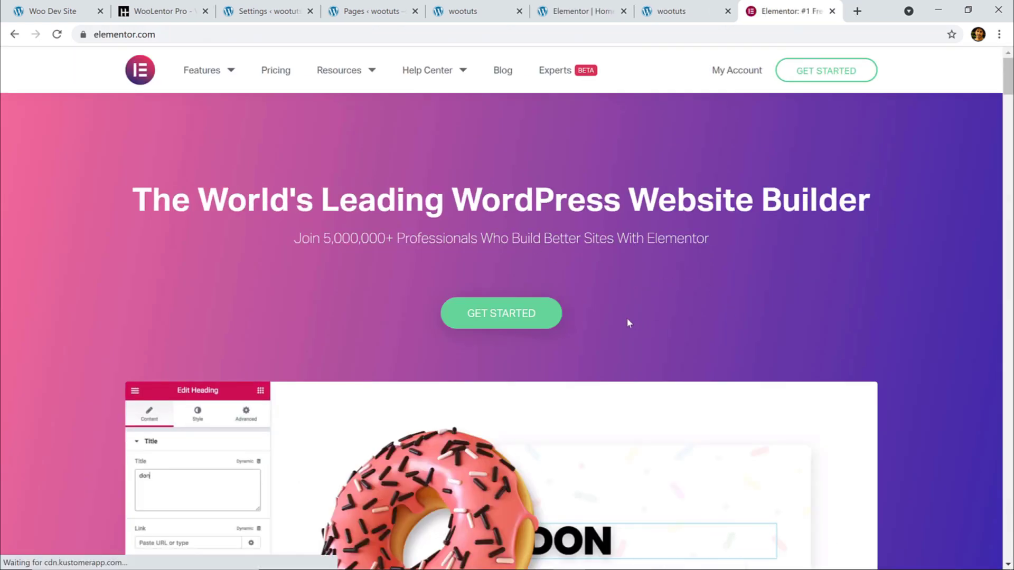
left_click(163, 12)
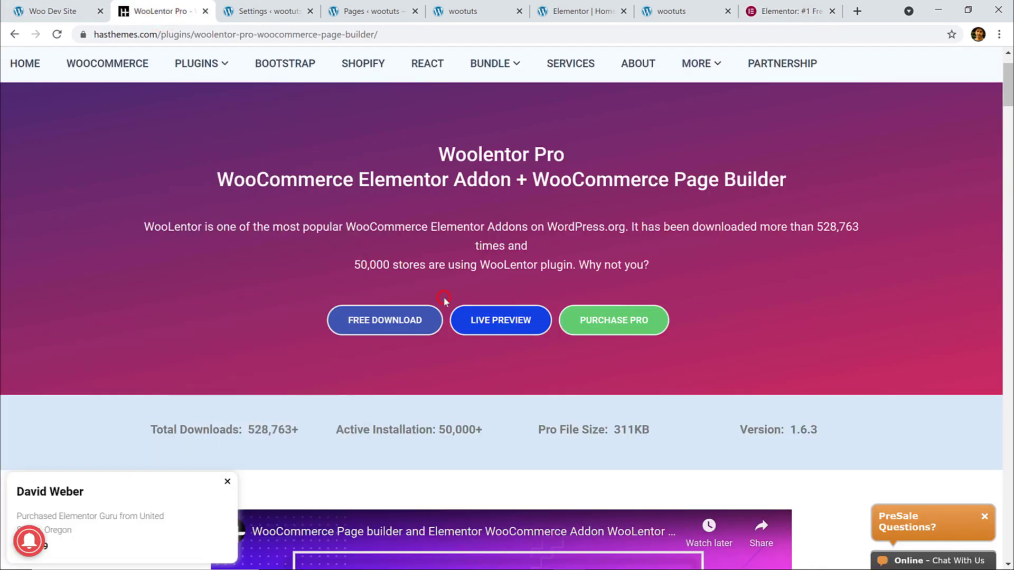